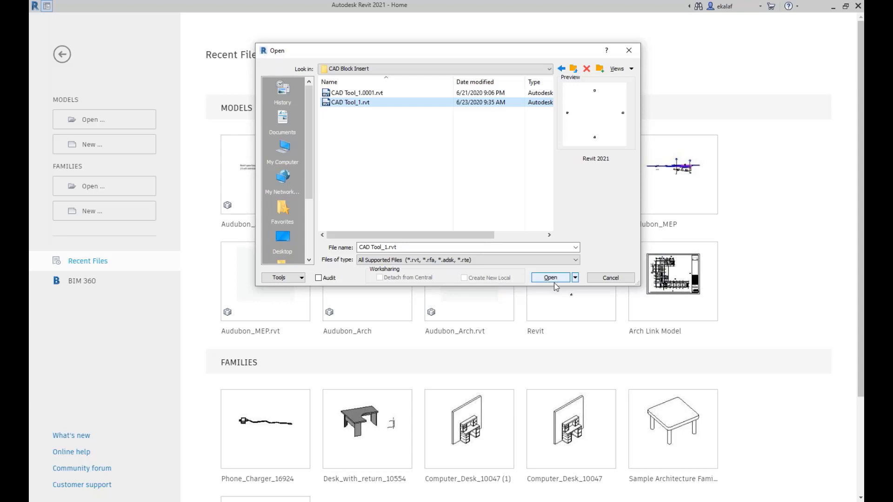
Open CAD Tool_1.rvt and link the drawing Furniture plan2.dwg into the Level 1 floor plan
left_click(555, 279)
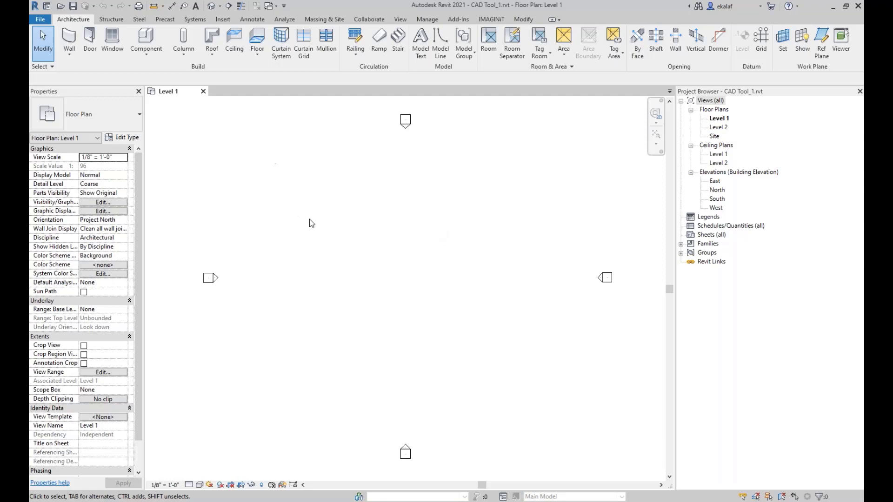
left_click(221, 19)
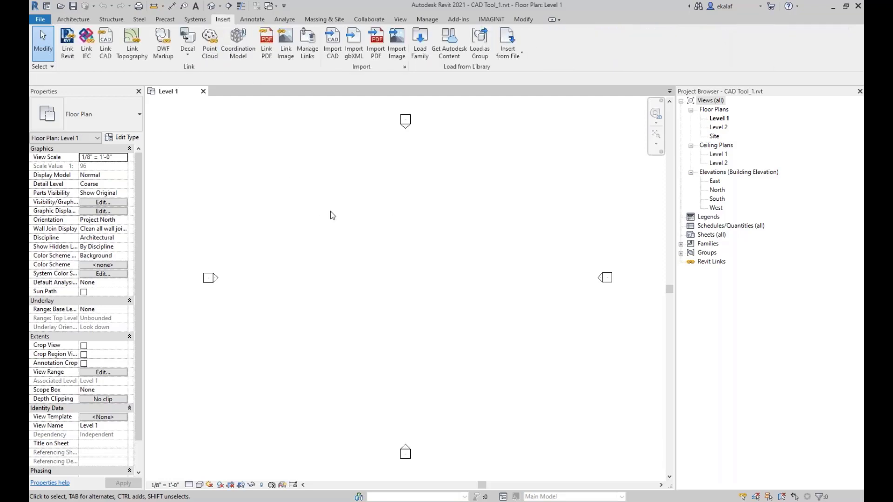
left_click(105, 43)
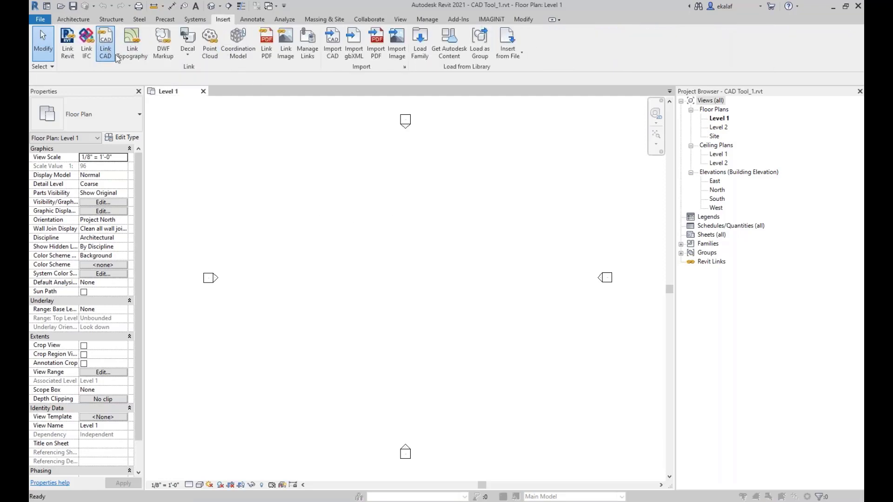
left_click_drag(356, 116, 350, 119)
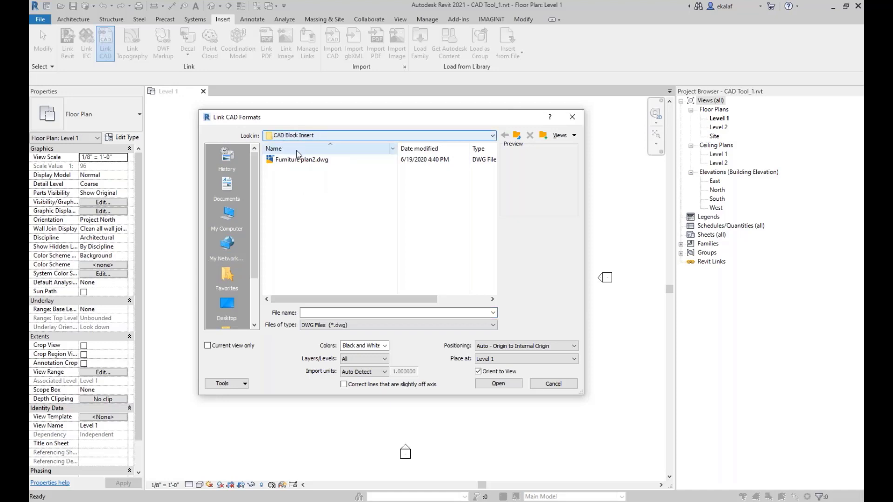
left_click(301, 160)
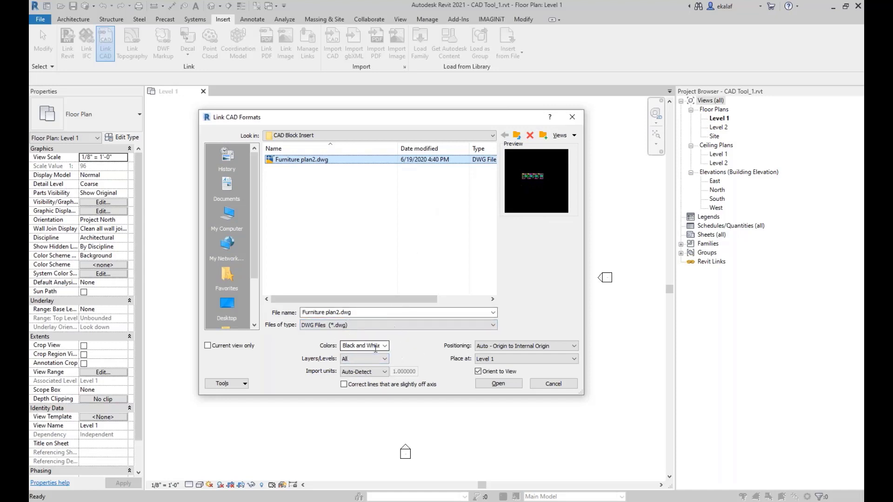
left_click(498, 383)
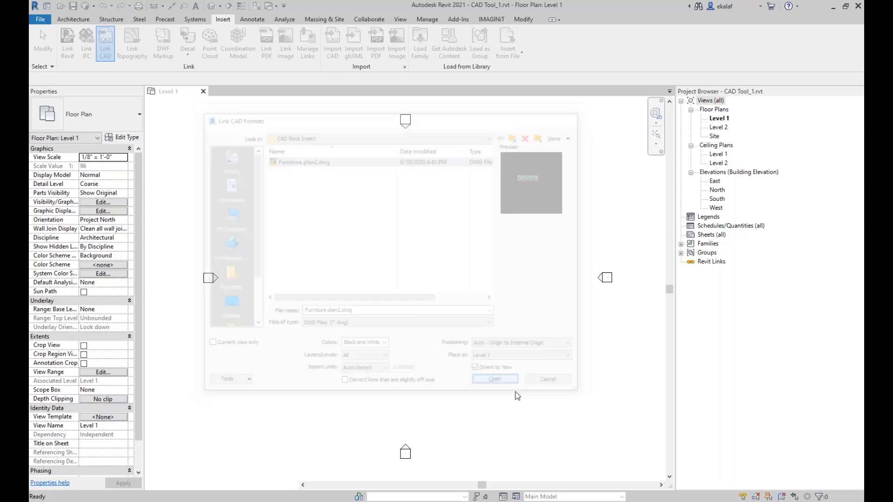
scroll(364, 273, "up", 5)
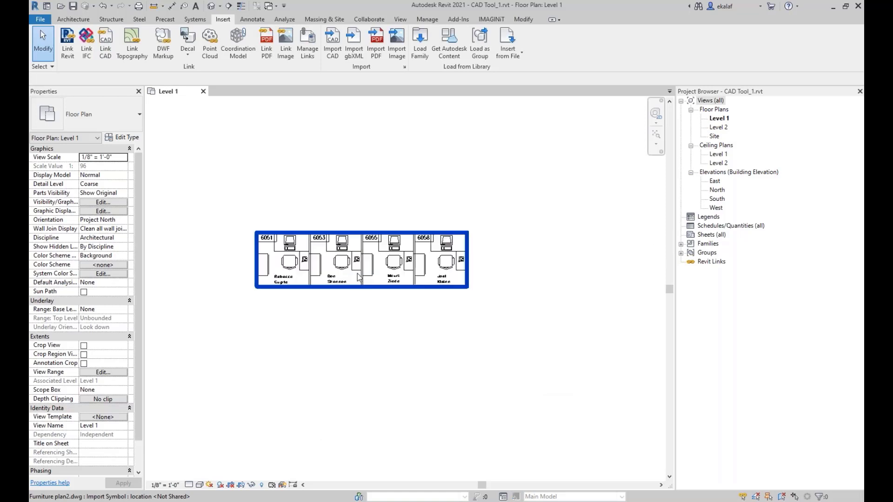
scroll(391, 233, "down", 2)
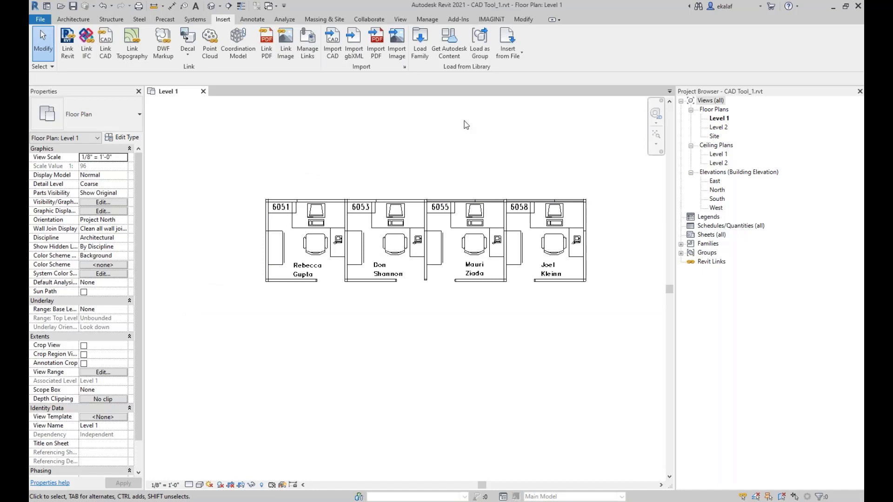
Query the linked furniture plan's room number and occupant name texts and hide their RMNUM and EMPLOYEE layers in the view
left_click(452, 202)
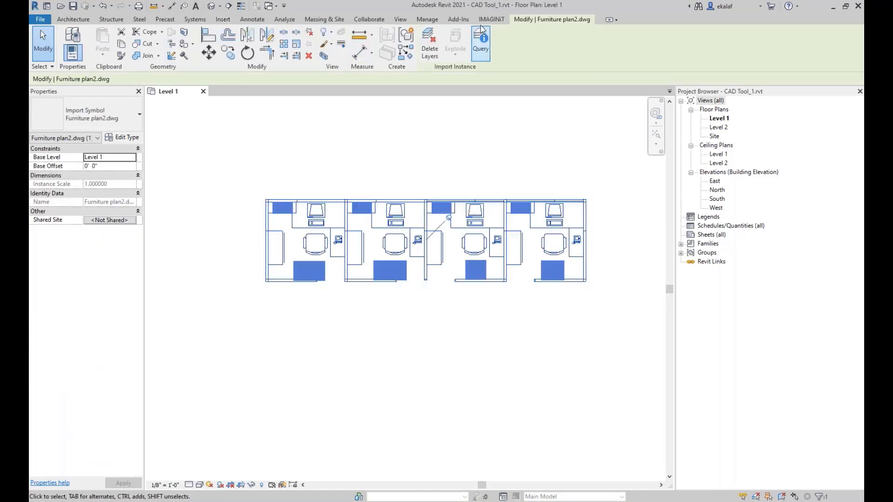
left_click(480, 41)
left_click(285, 211)
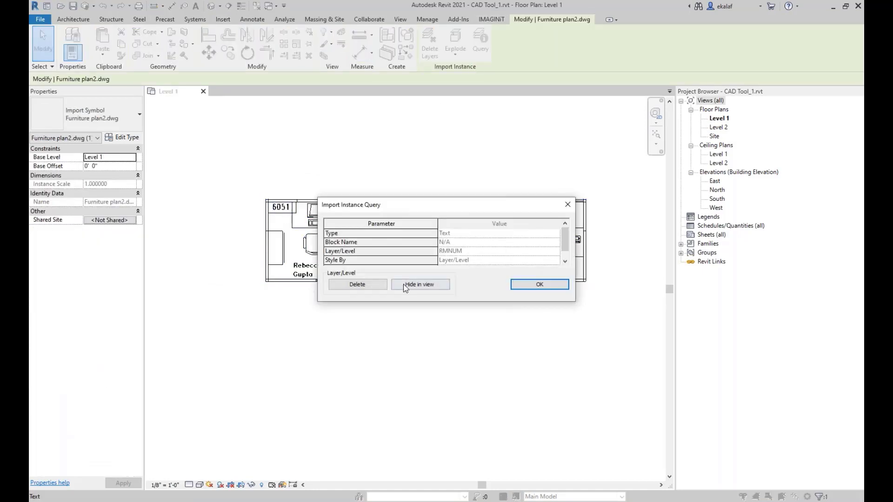
left_click(422, 284)
left_click(297, 279)
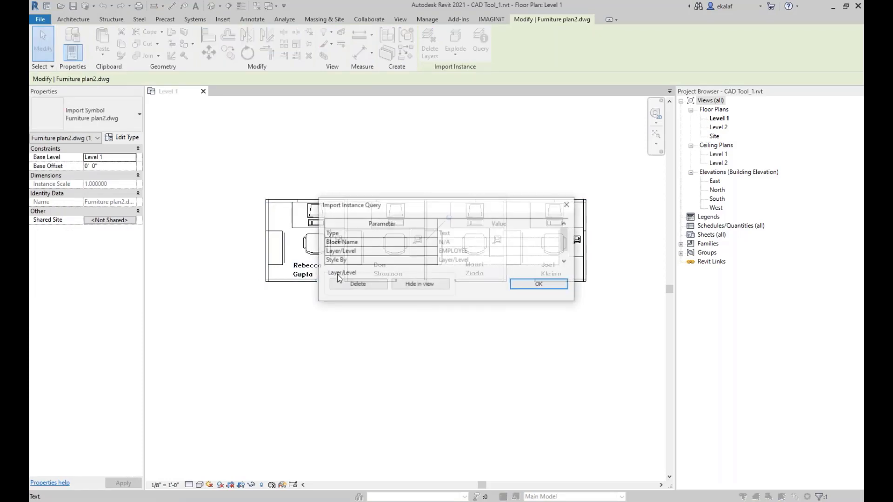
left_click(420, 285)
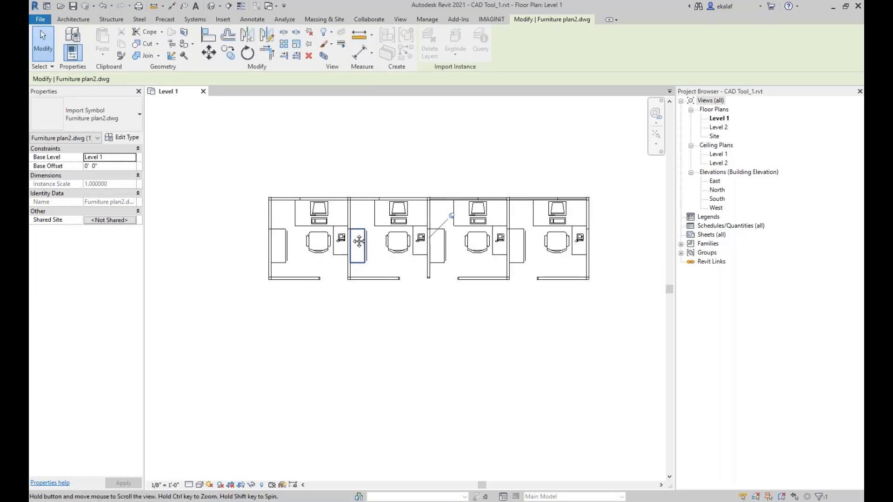
key("Escape")
key("Escape")
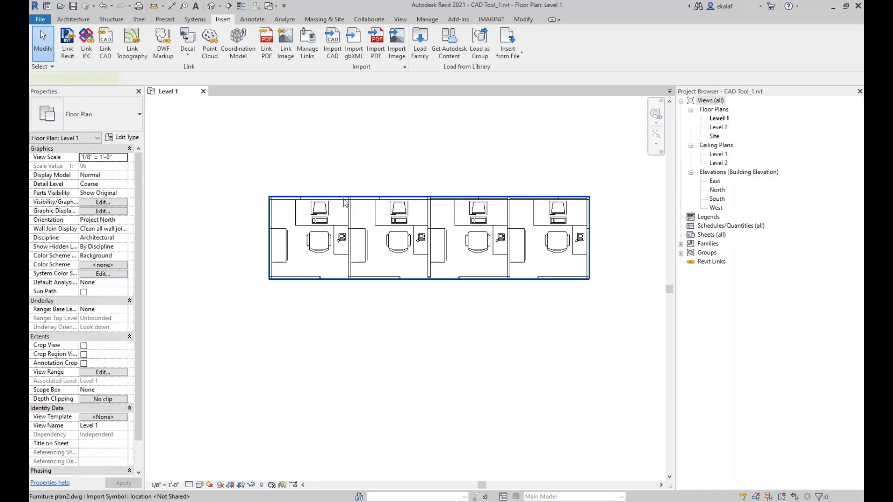
Override the linked furniture plan's graphics by element in this view so that it displays as halftone
left_click(344, 201)
right_click(344, 201)
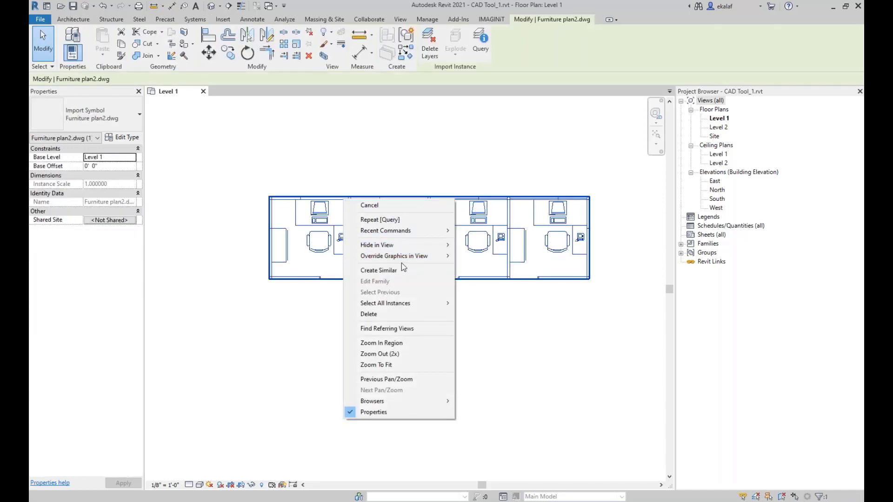
mouse_move(403, 260)
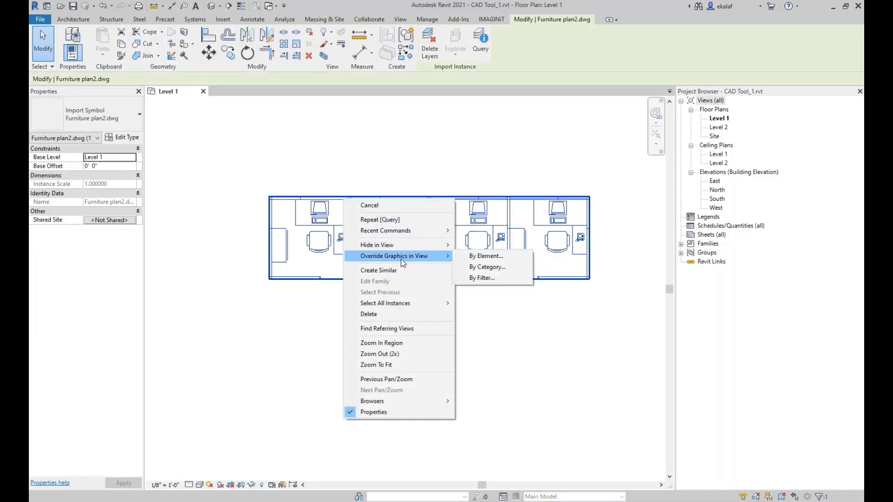
left_click(499, 257)
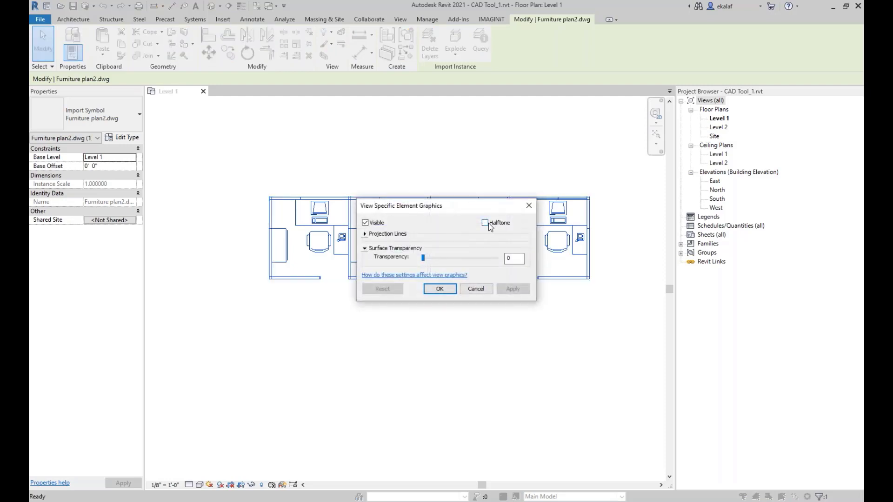
left_click(485, 223)
left_click(440, 289)
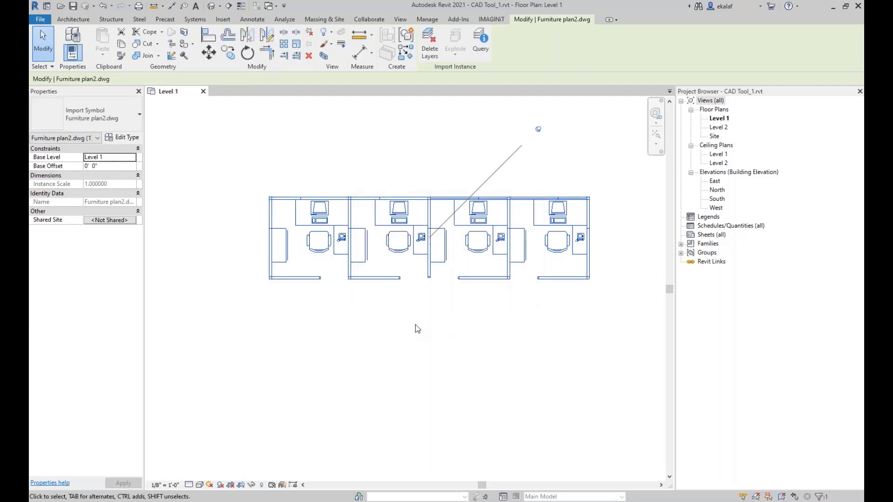
left_click(414, 324)
scroll(401, 241, "up", 3)
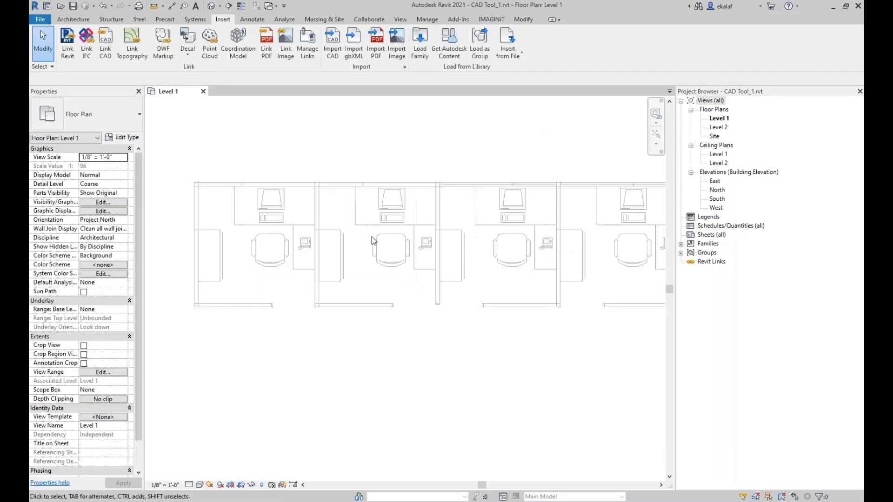
middle_click_drag(327, 220, 334, 222)
middle_click_drag(281, 210, 285, 215)
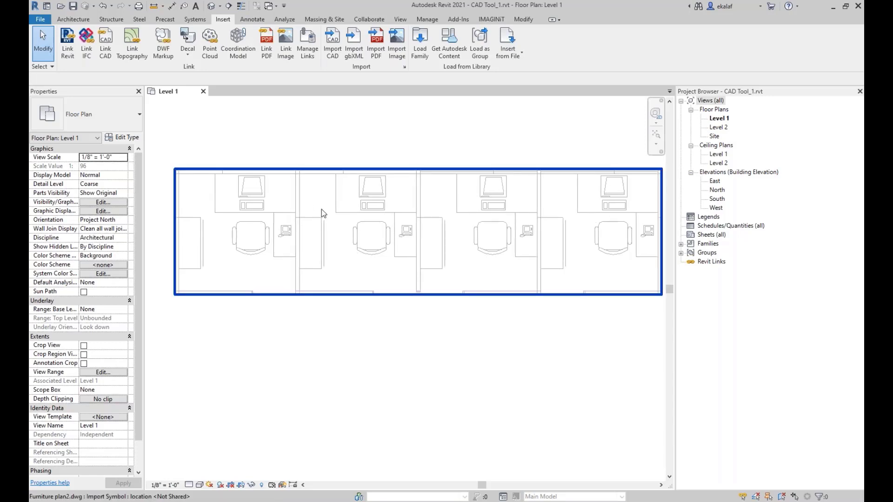
middle_click_drag(380, 217, 384, 220)
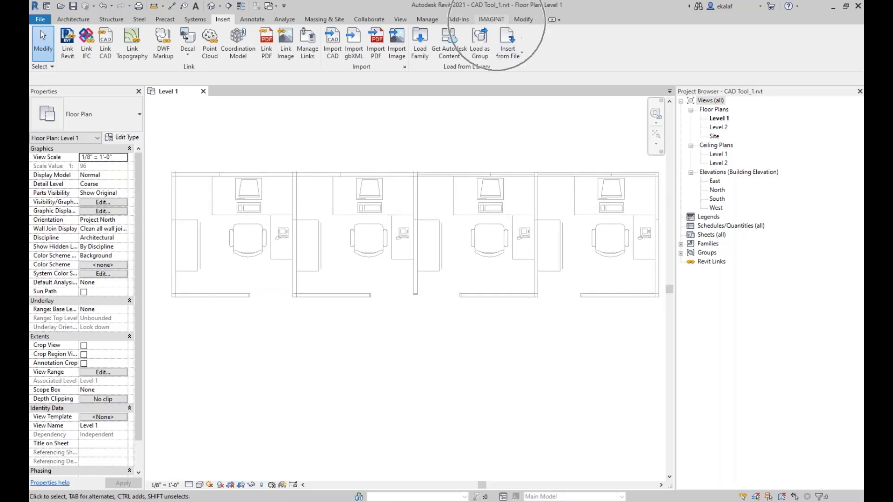
Open the IMAGINiT Utilities interface customization and examine the utilities in Column 1, including those in its Renumber dropdown
left_click(497, 21)
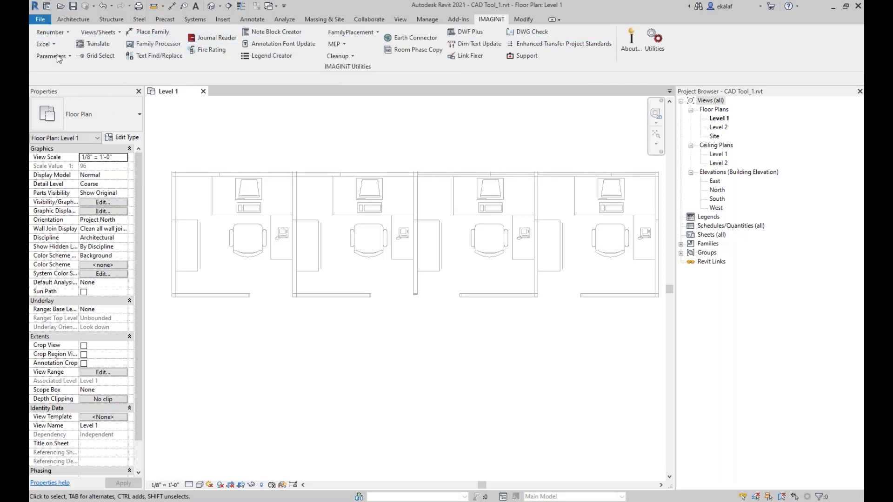
left_click(656, 47)
left_click_drag(200, 105, 220, 70)
left_click(155, 131)
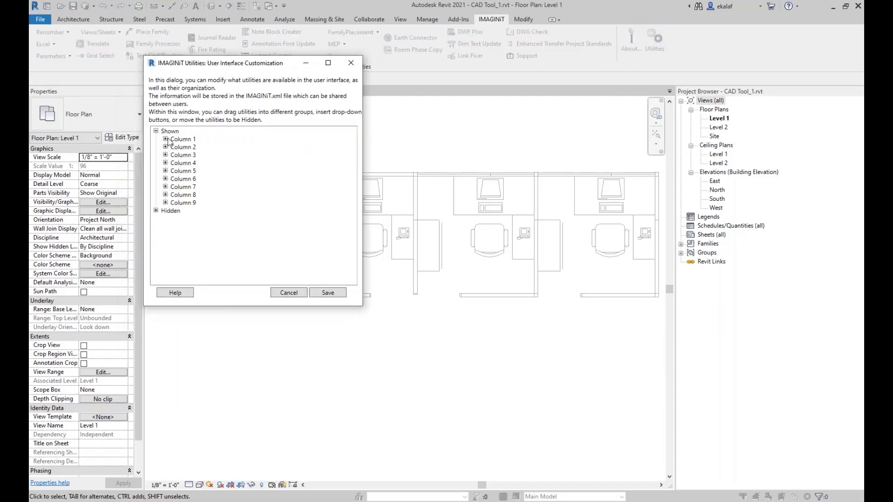
left_click(165, 139)
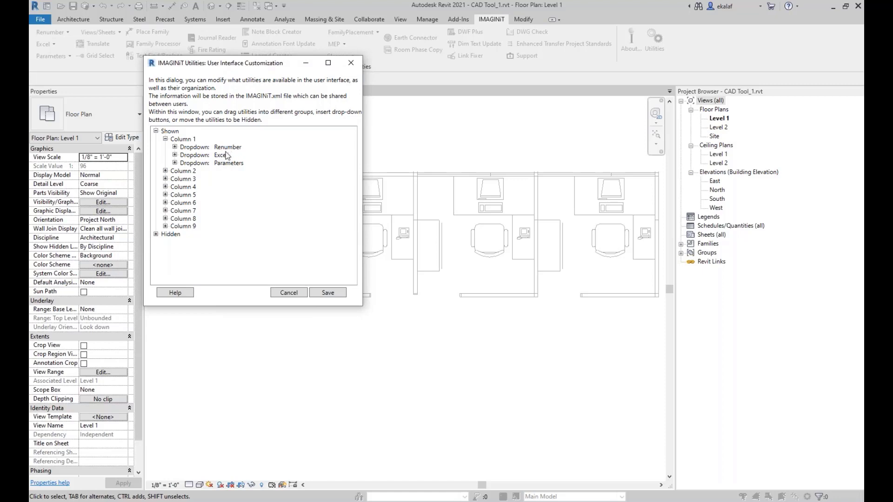
left_click(175, 147)
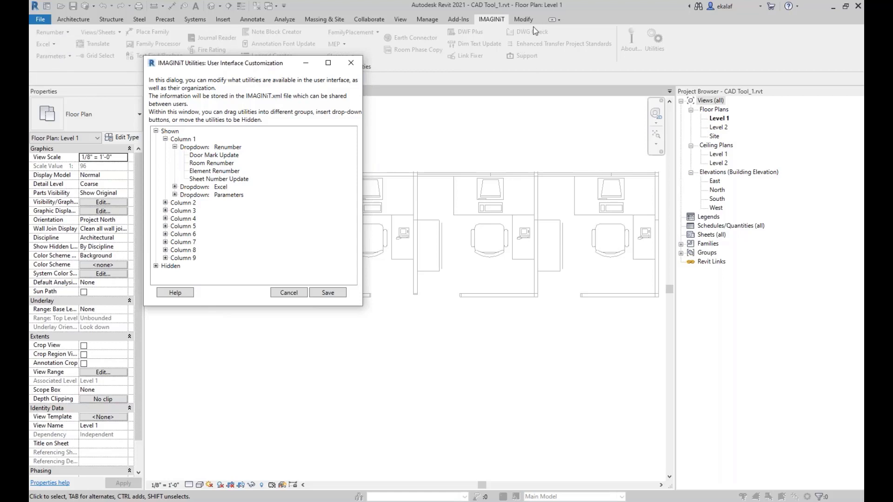
left_click(174, 147)
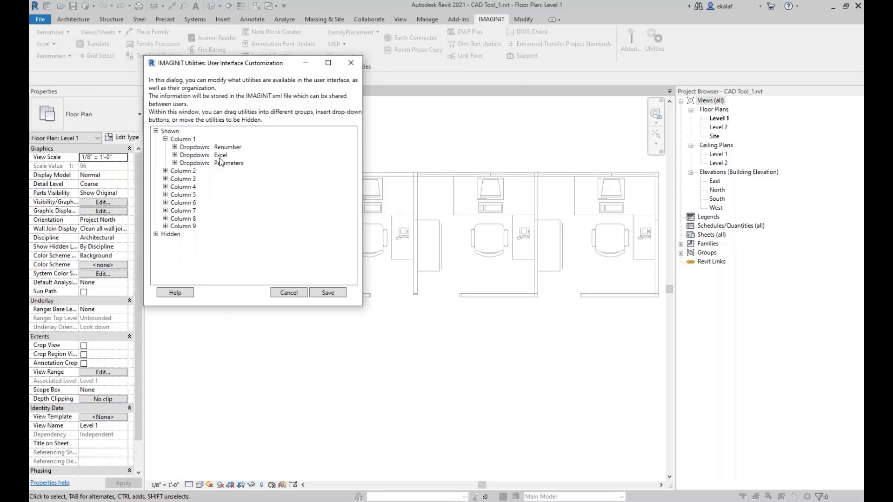
left_click(166, 139)
left_click(165, 147)
left_click(166, 147)
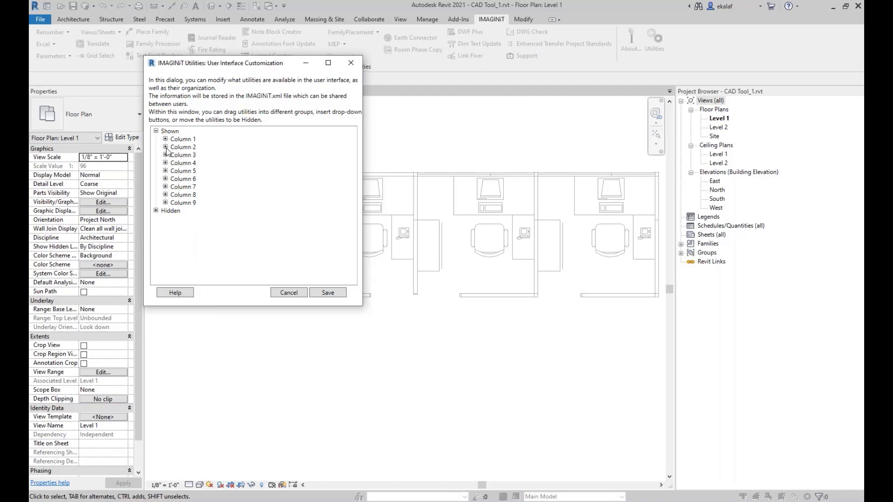
Examine the utilities in Column 8 and Column 9, the hide option for Support, and the Hidden group's contents
left_click(166, 195)
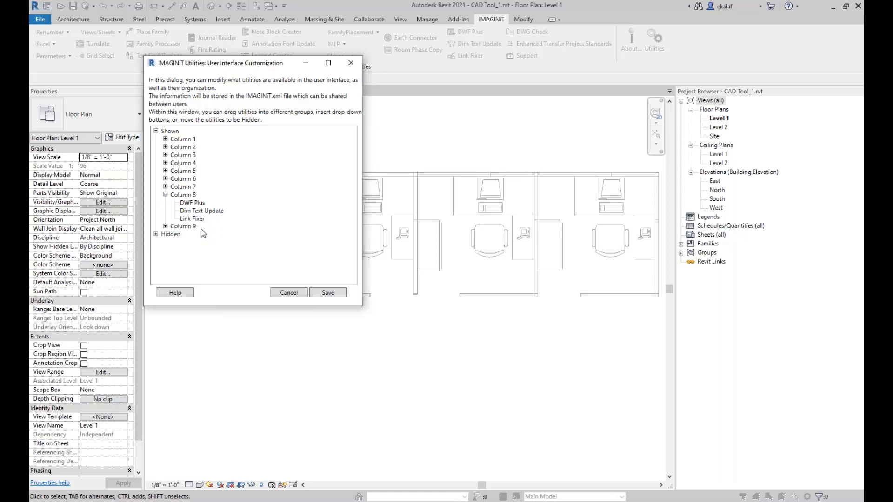
left_click(166, 195)
left_click(166, 203)
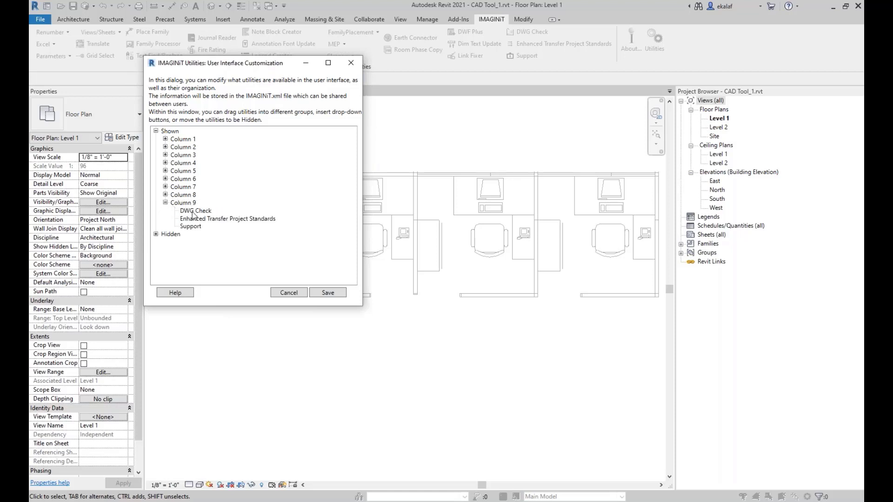
left_click(190, 227)
right_click(191, 228)
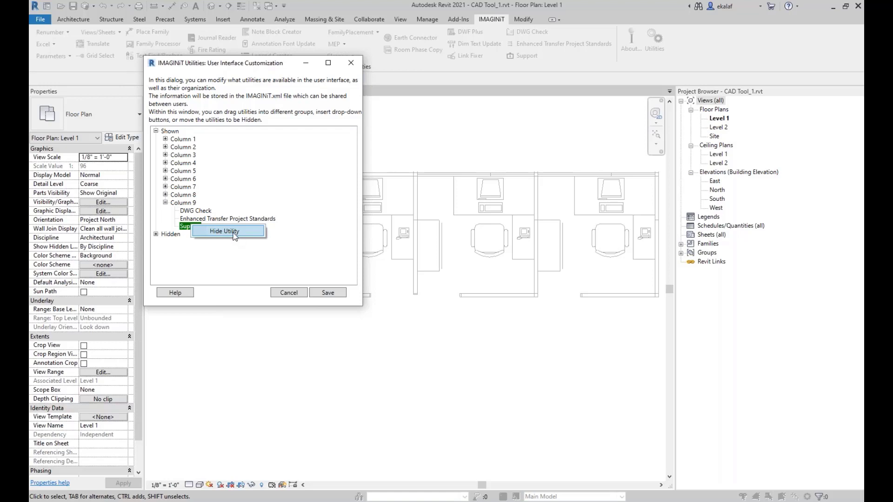
left_click(227, 258)
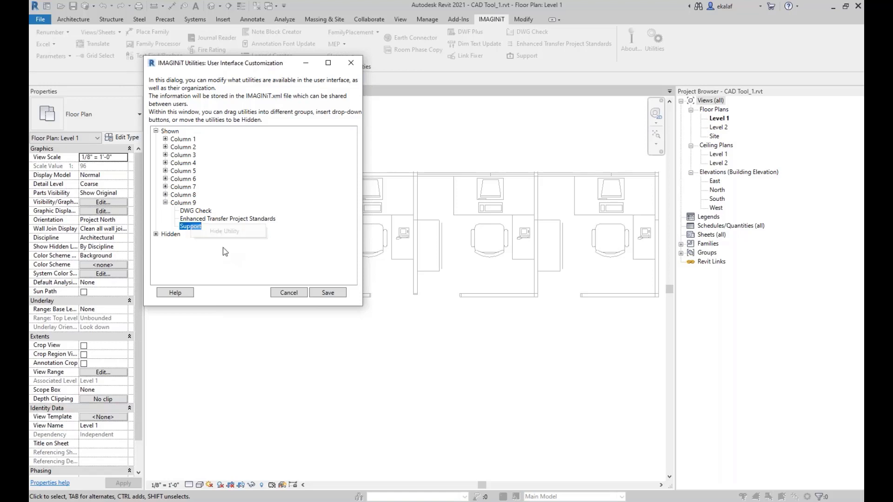
left_click(157, 234)
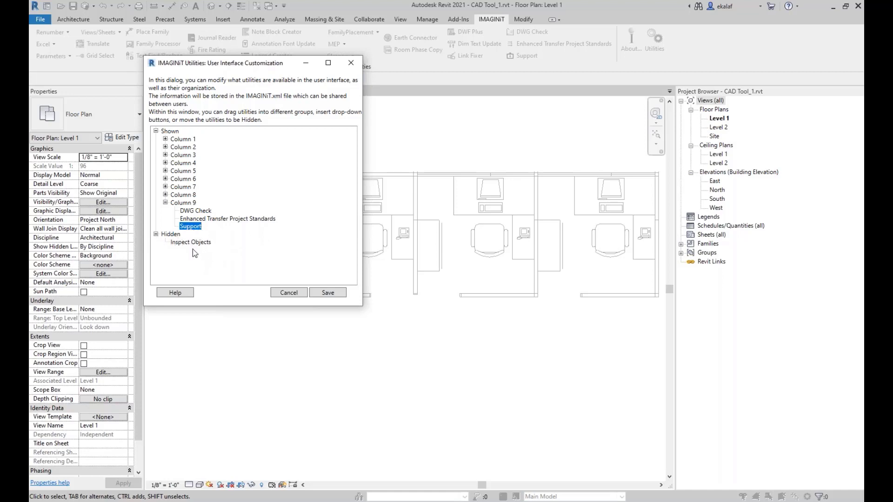
Collapse Column 9 and the Hidden and Shown groups, and move the customization dialog over the middle of the plan
left_click(165, 203)
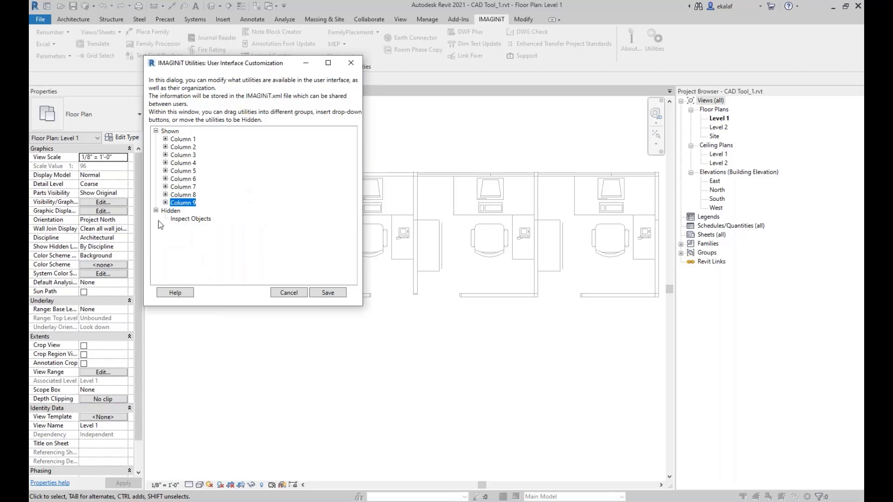
left_click(156, 211)
left_click(157, 131)
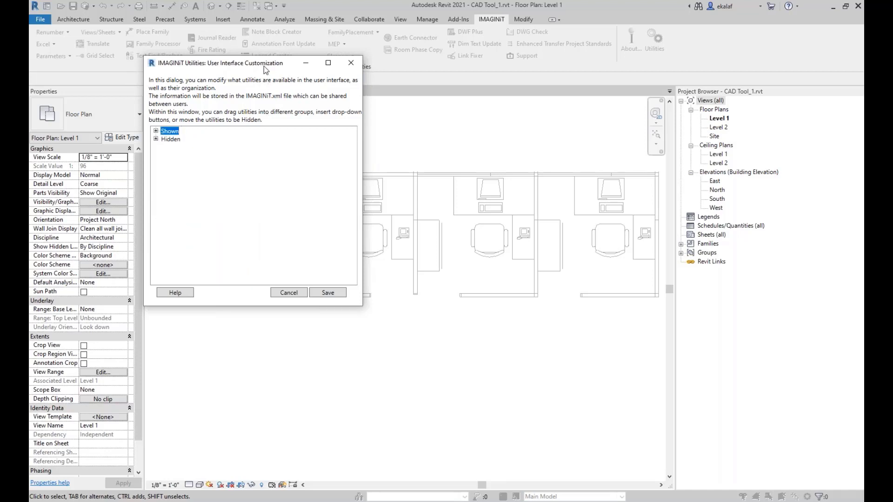
left_click_drag(264, 66, 297, 82)
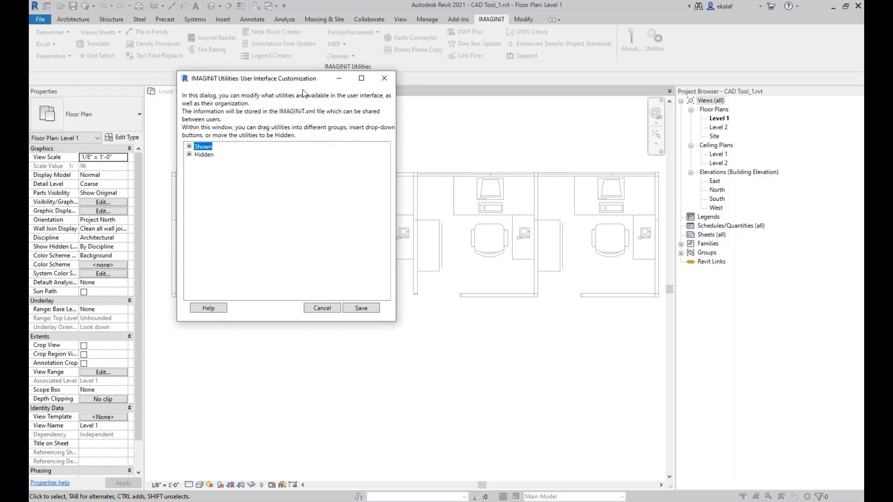
left_click_drag(290, 84, 364, 91)
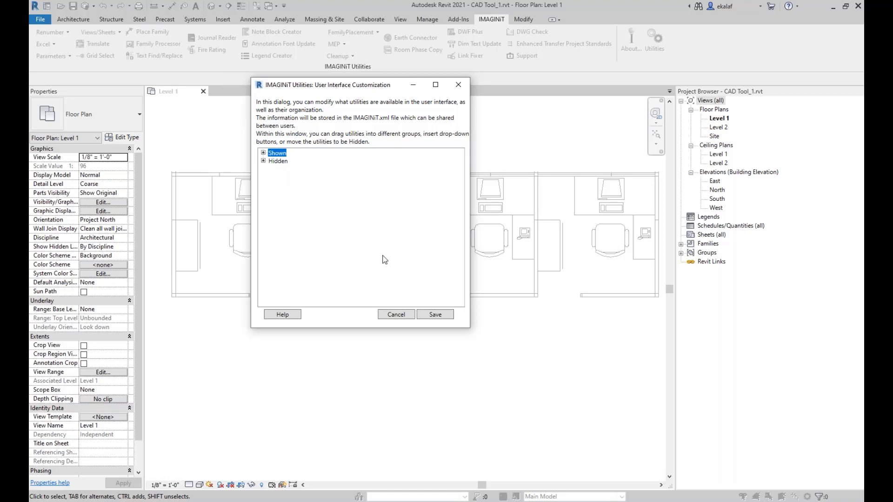
Discard the interface customization and look through the FamilyPlacement utilities
left_click(396, 315)
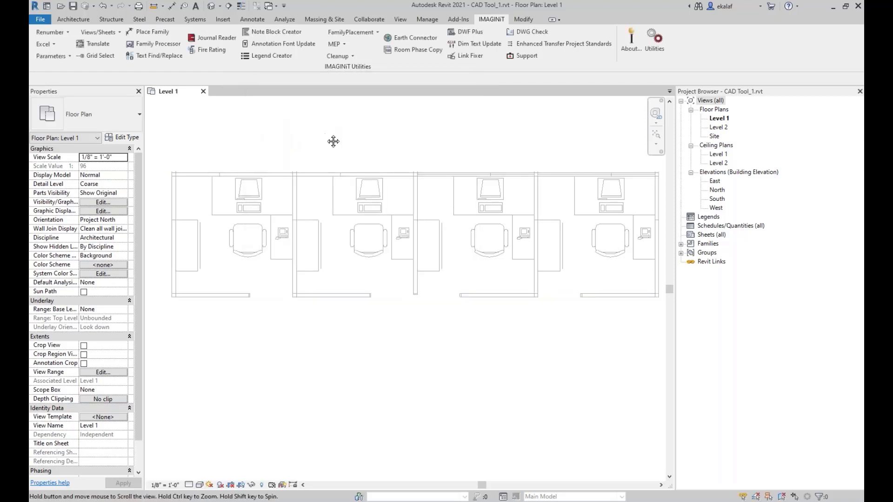
middle_click_drag(333, 141, 334, 139)
left_click(376, 33)
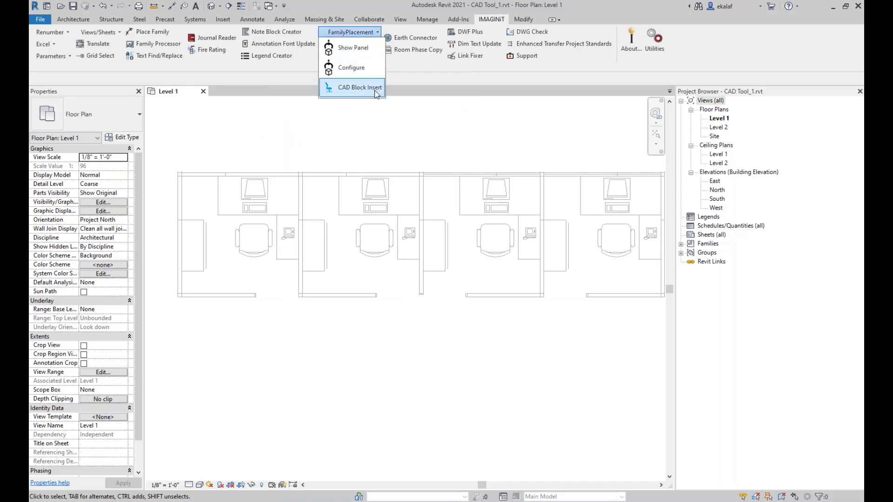
left_click(420, 133)
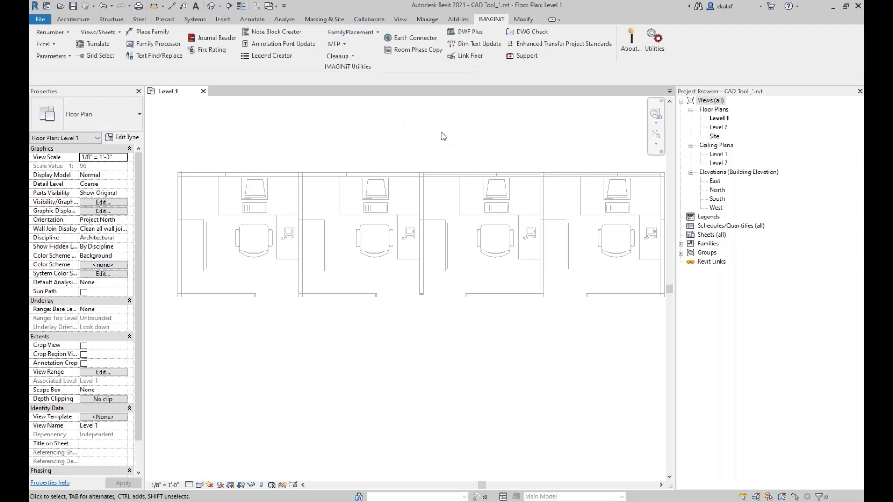
scroll(365, 185, "down", 2)
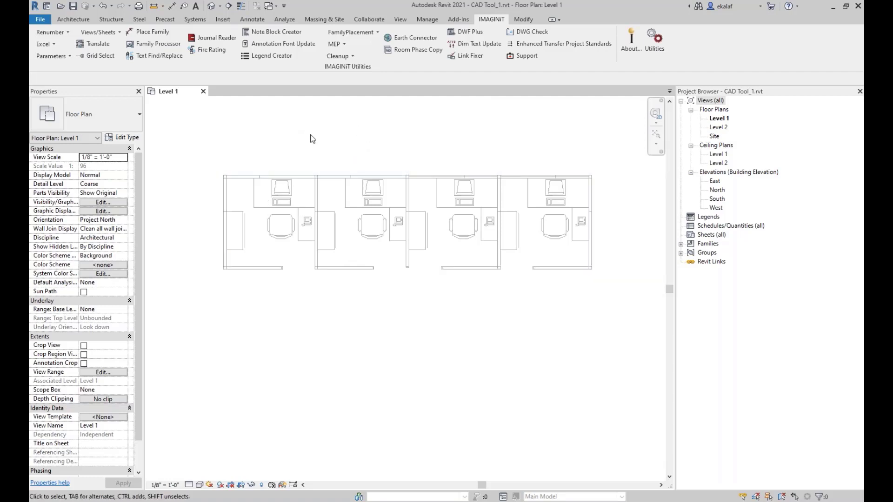
Start CAD Block Insert, clear its dialog off the plan, and choose the Furniture plan2.dwg.CHAIR7 block
left_click(376, 32)
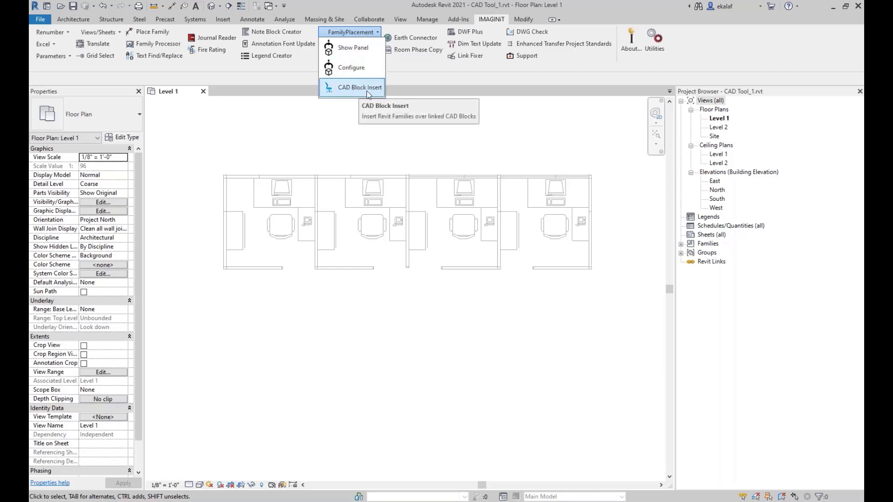
left_click(373, 90)
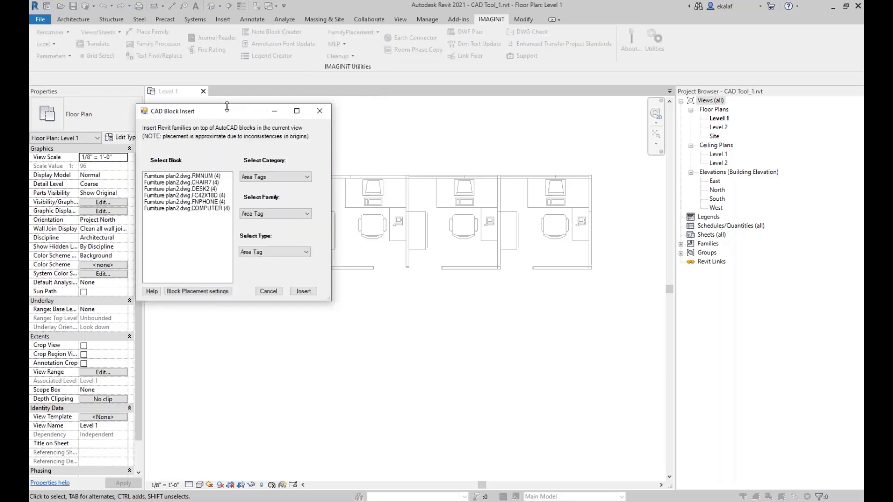
left_click_drag(227, 107, 135, 288)
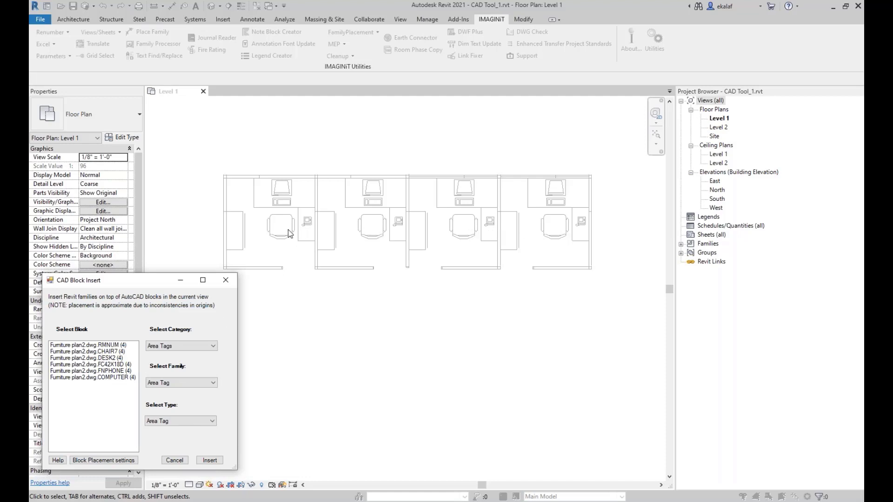
left_click(101, 352)
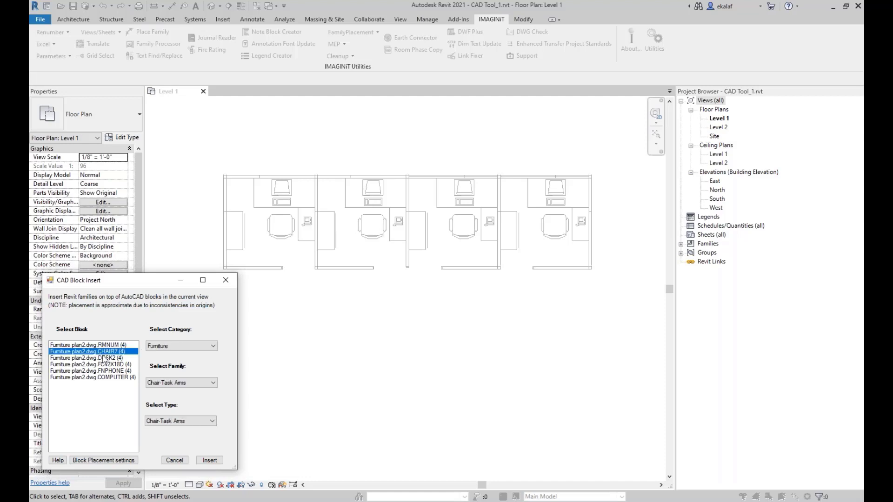
left_click(80, 352)
Assign the Furniture category with the Chair-Task Arms family and Chair-Task Arms type to the CHAIR7 block
left_click(165, 347)
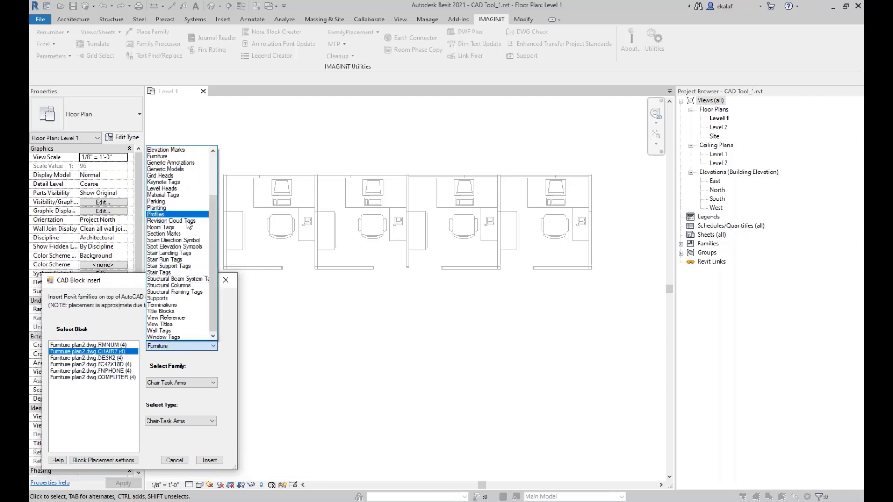
left_click_drag(214, 220, 210, 257)
left_click_drag(214, 219, 210, 166)
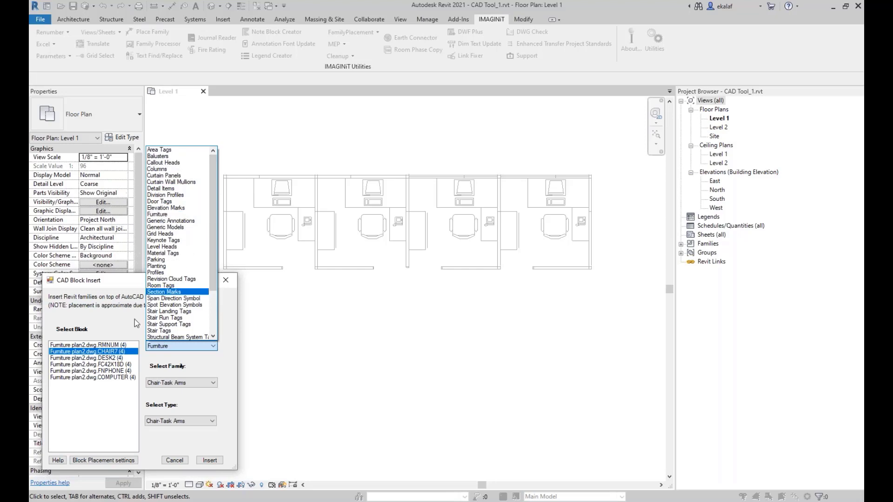
left_click(169, 215)
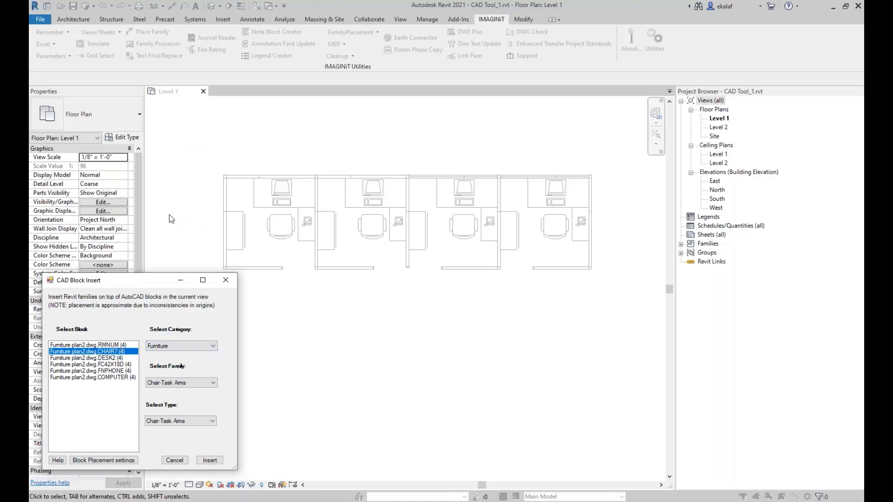
left_click(181, 384)
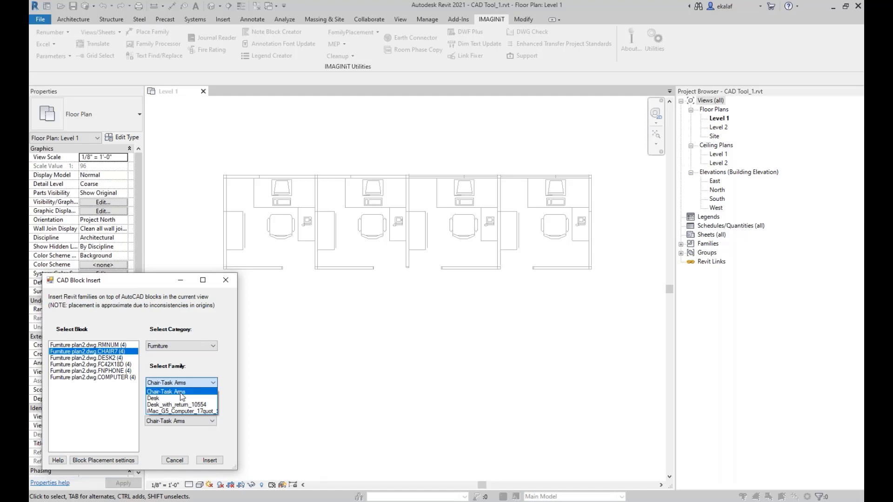
left_click(182, 396)
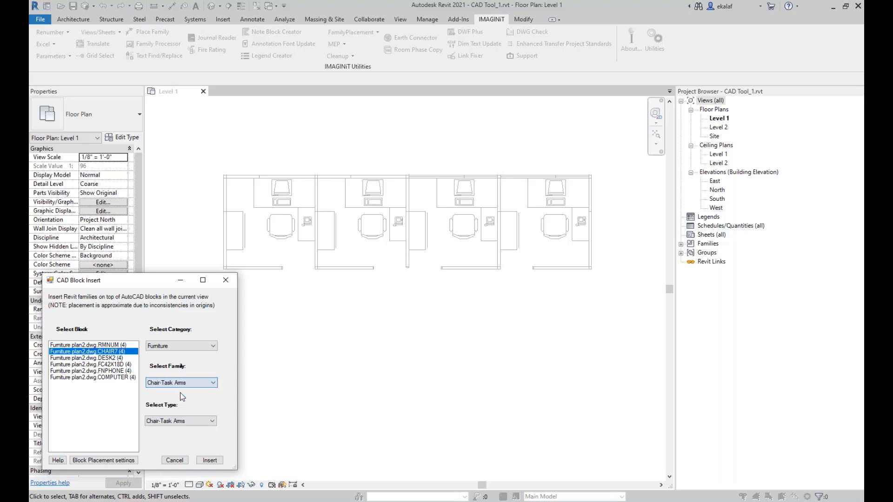
left_click(186, 421)
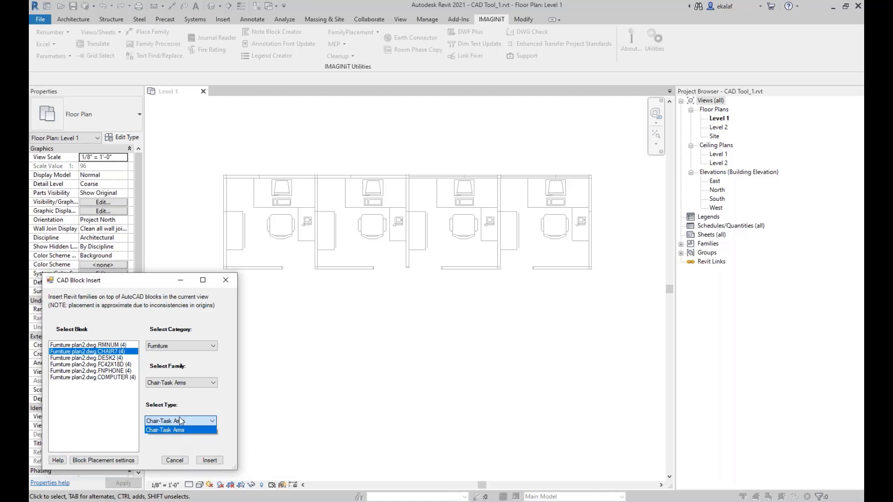
left_click(164, 431)
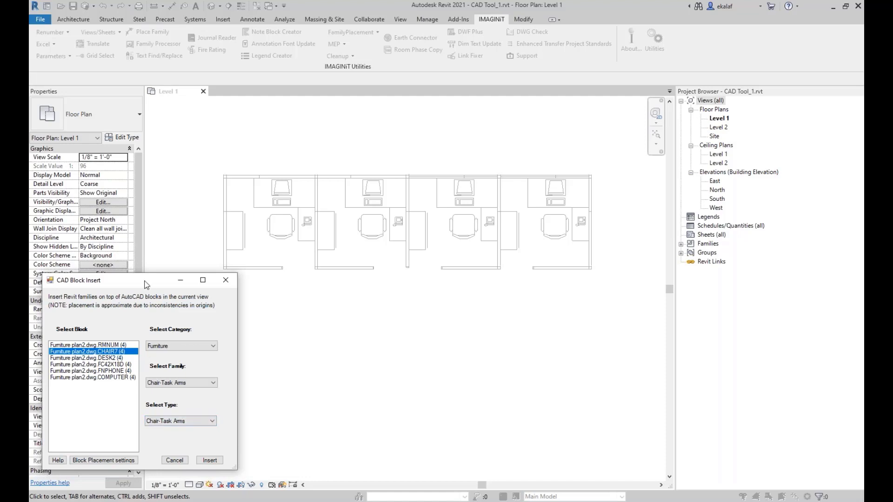
Set the block placement rotation angle to 0 degrees and clear the Y-axis offset
left_click_drag(144, 280, 132, 224)
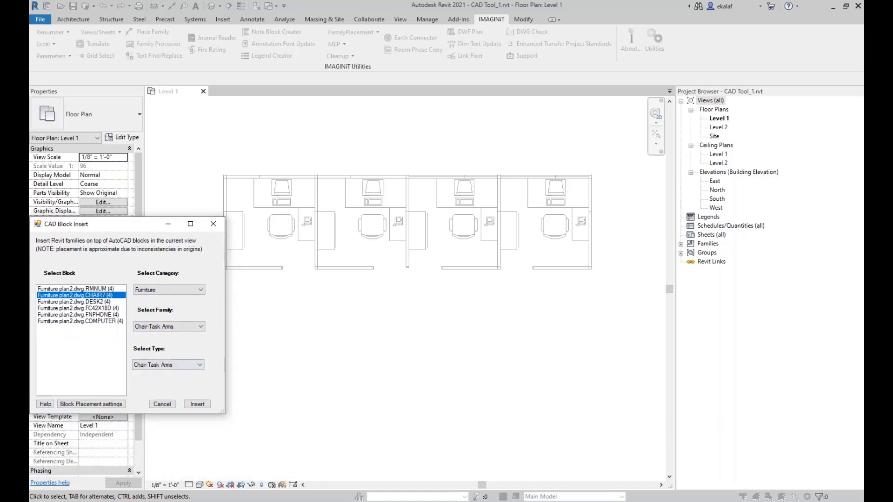
left_click(111, 405)
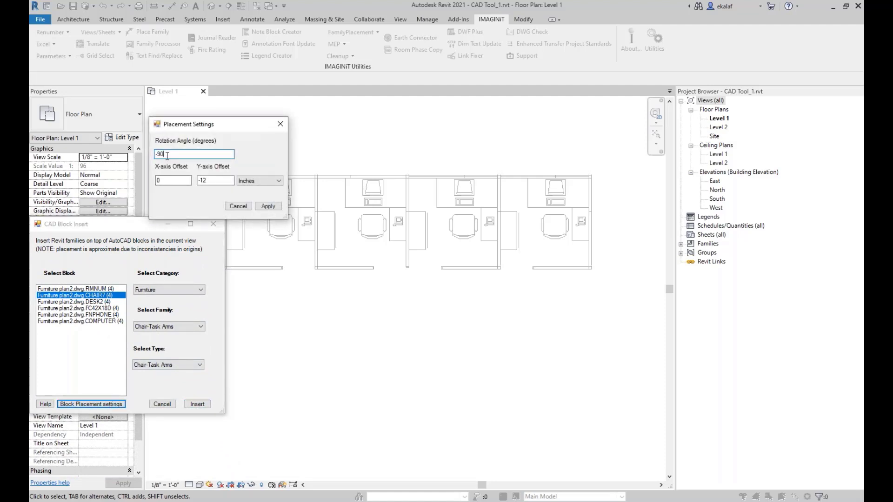
key("BackSpace")
left_click_drag(214, 179, 183, 178)
key("BackSpace")
left_click(268, 206)
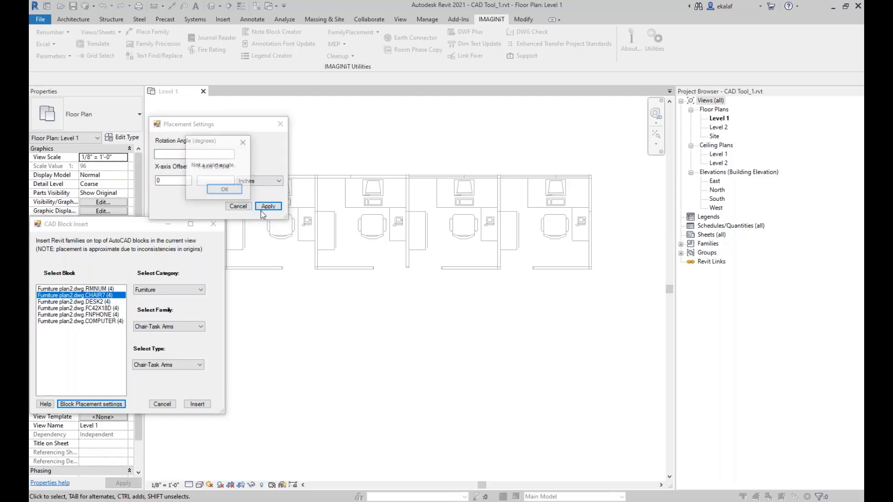
left_click(226, 190)
left_click(183, 155)
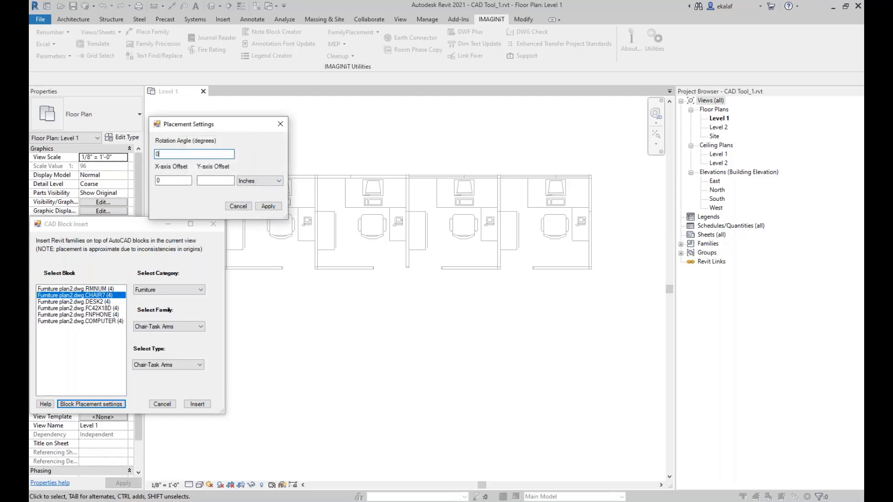
left_click(270, 206)
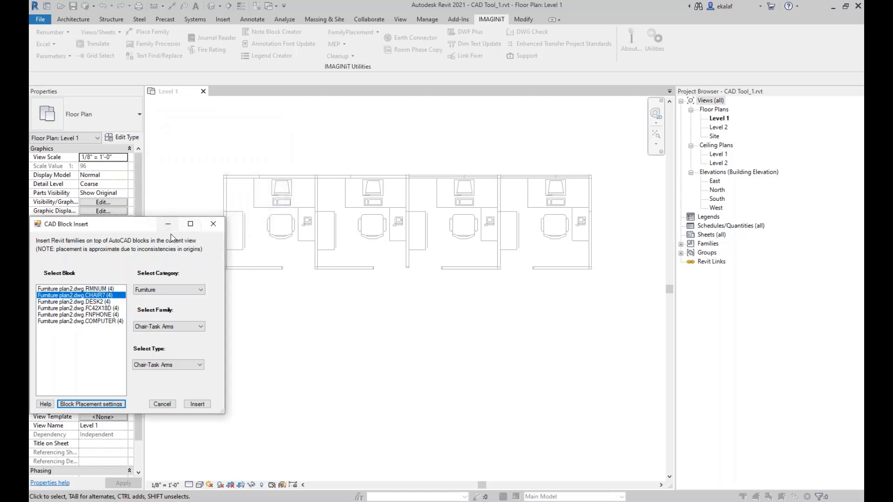
Insert the Chair-Task Arms family over the CHAIR7 blocks and check each of the four placed chairs
left_click(198, 404)
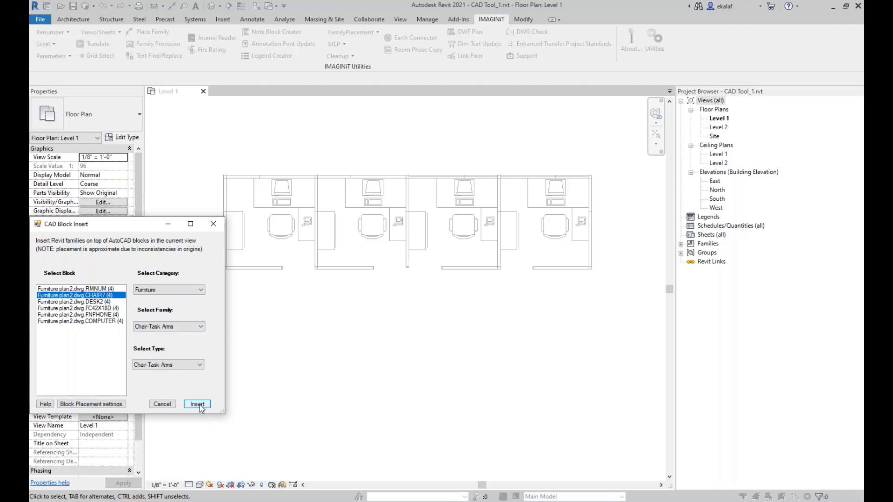
left_click(132, 339)
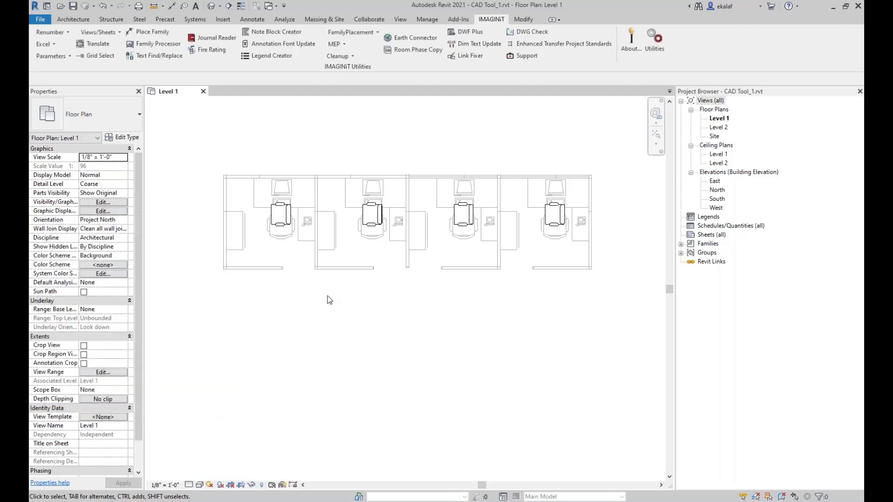
left_click(289, 216)
left_click(374, 218)
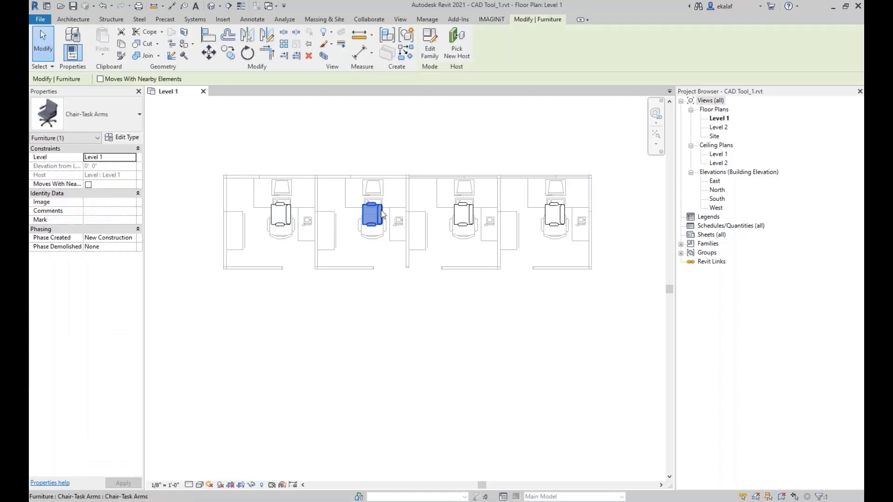
left_click(467, 218)
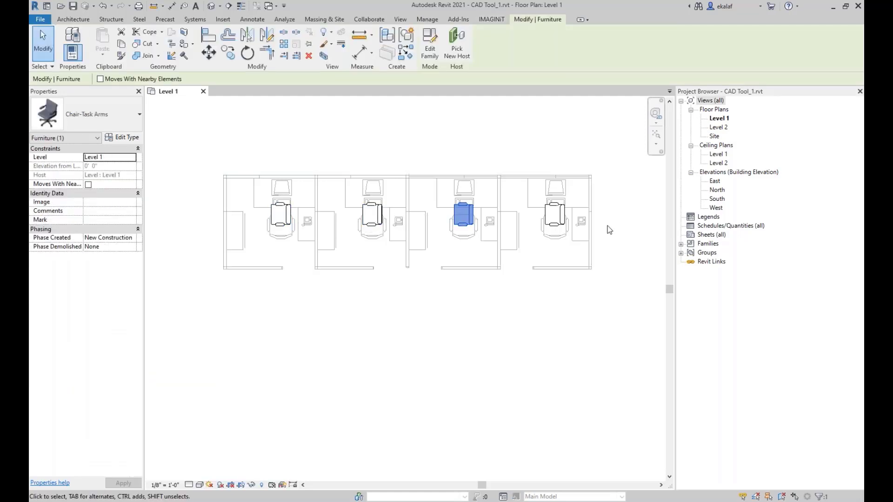
left_click(557, 217)
left_click(513, 292)
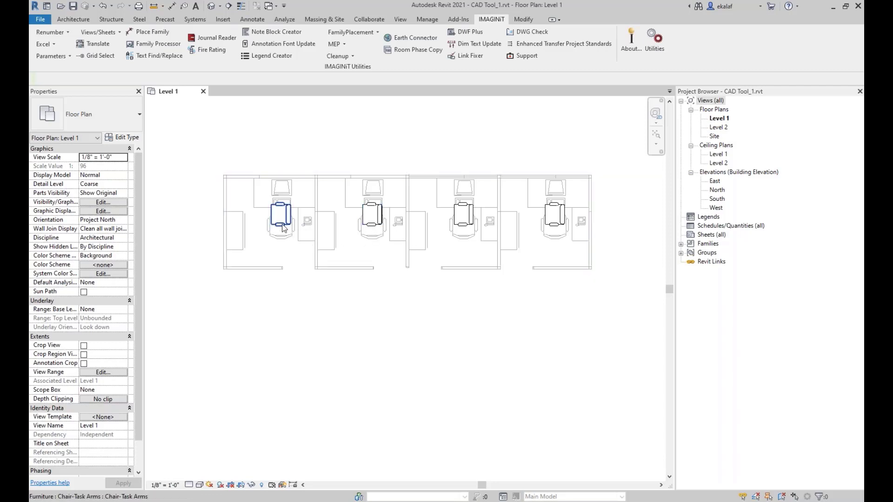
scroll(286, 228, "up", 2)
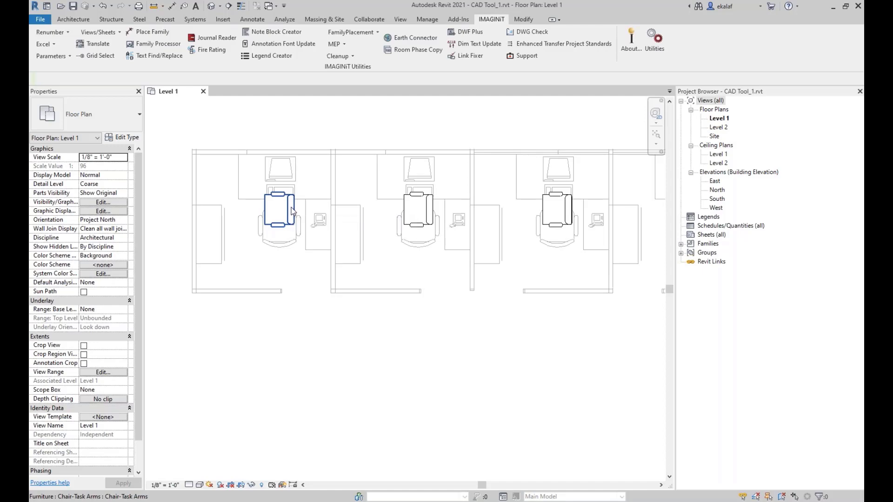
left_click(292, 211)
left_click(247, 53)
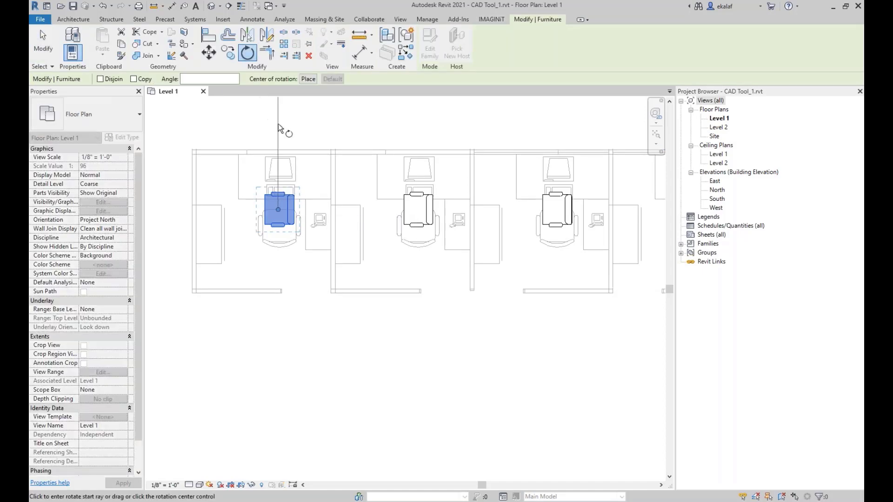
key("Escape")
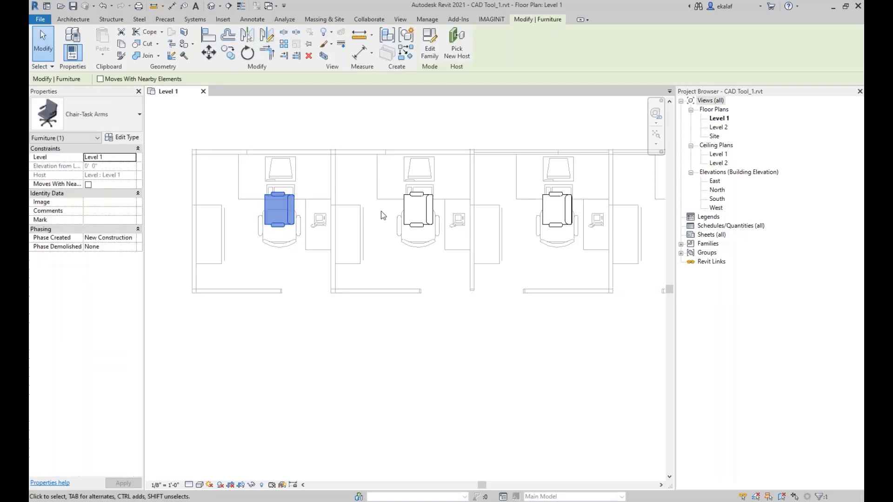
left_click(418, 212, "ctrl")
scroll(418, 211, "down", 2)
left_click(408, 219, "ctrl")
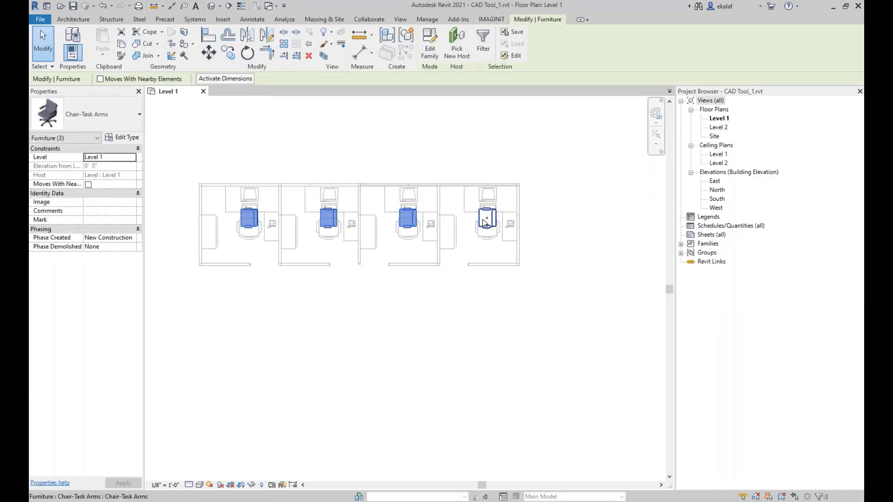
left_click(487, 219, "ctrl")
left_click(247, 53)
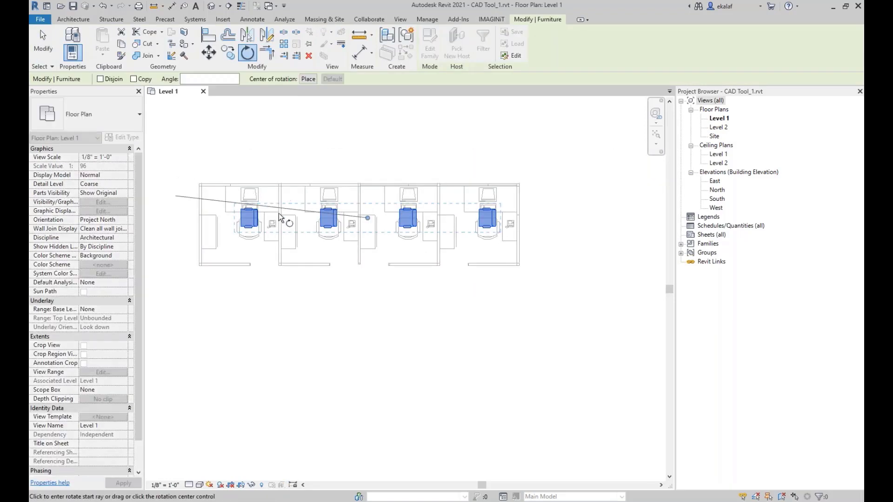
left_click(369, 160)
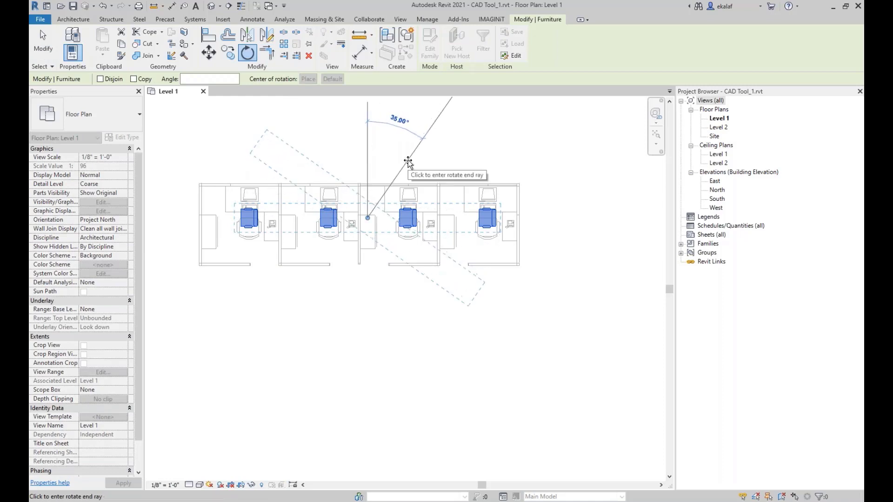
key("Escape")
key("Escape")
Rotate the Revit chair in the first office a quarter turn clockwise so that it faces the desk
left_click(248, 217)
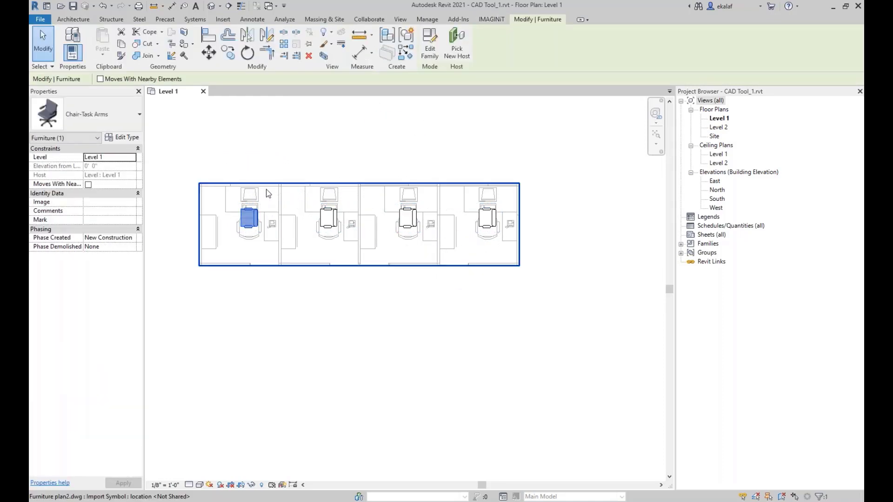
left_click(248, 60)
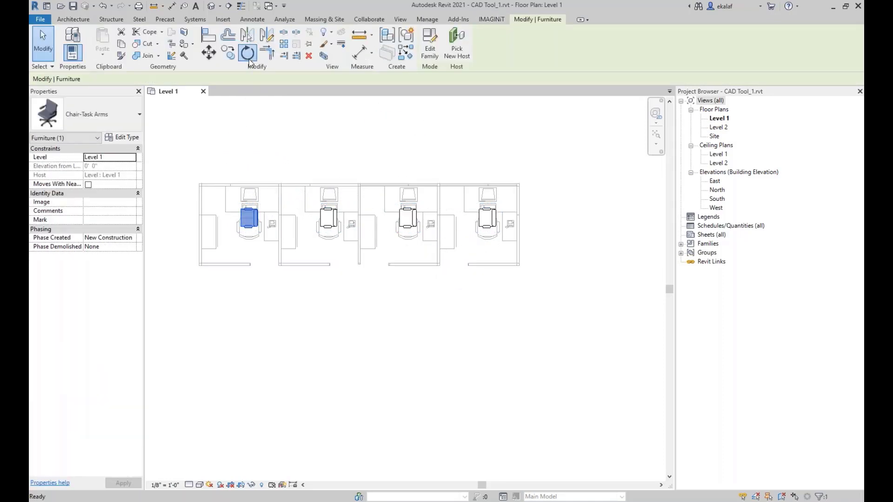
left_click(248, 122)
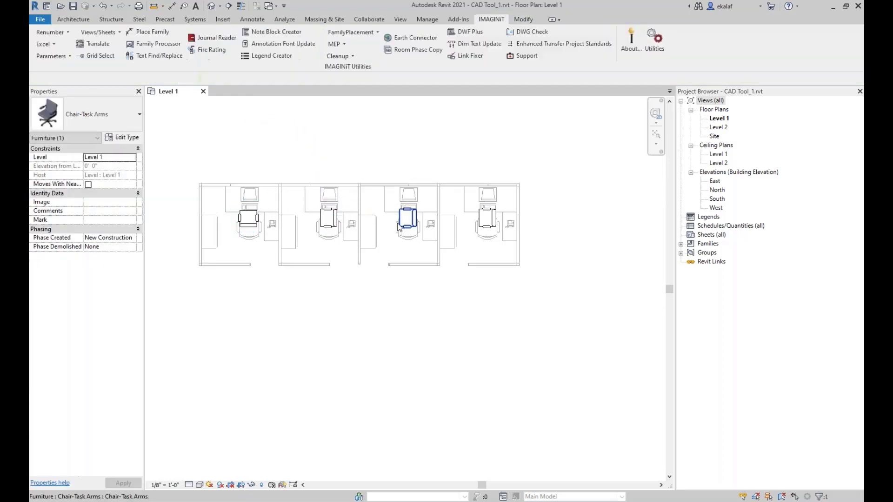
key("Escape")
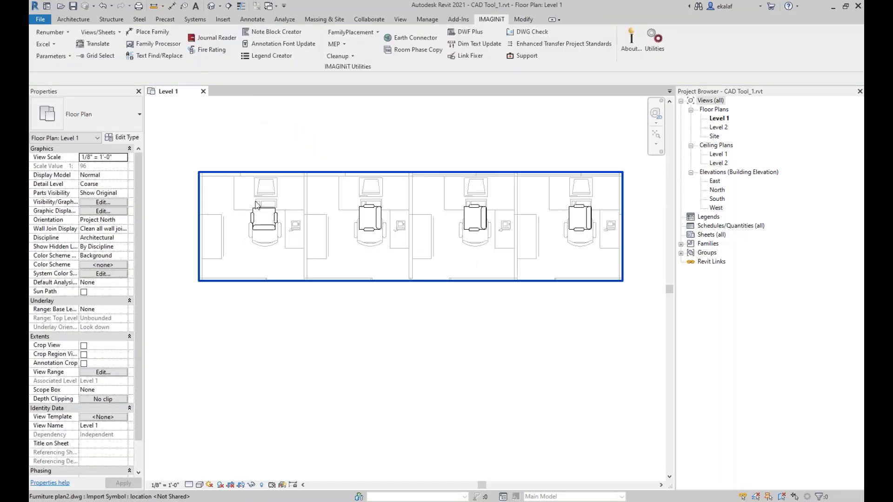
Move the Revit chair in the first office down onto its CAD chair block
scroll(256, 205, "up", 2)
left_click(278, 223)
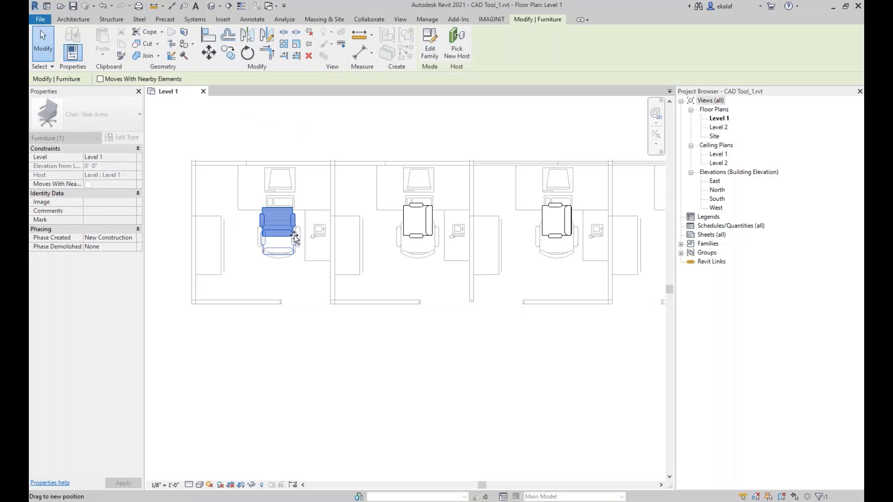
key("Escape")
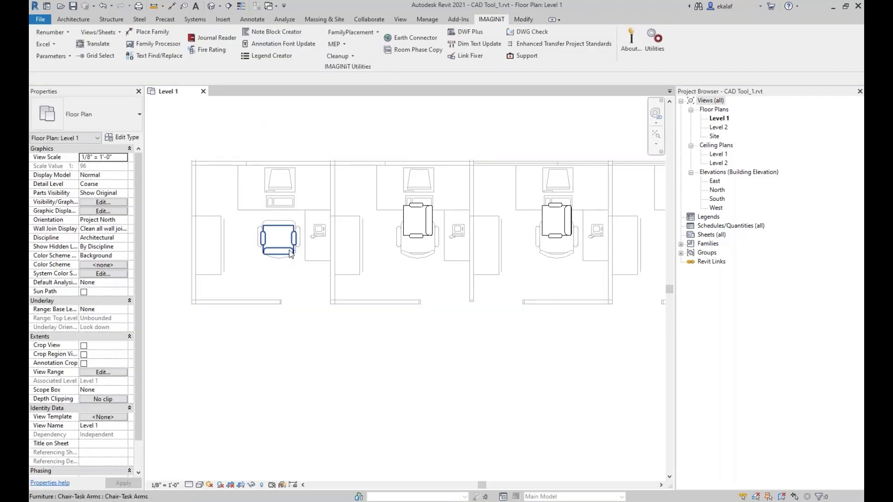
scroll(357, 247, "down", 3)
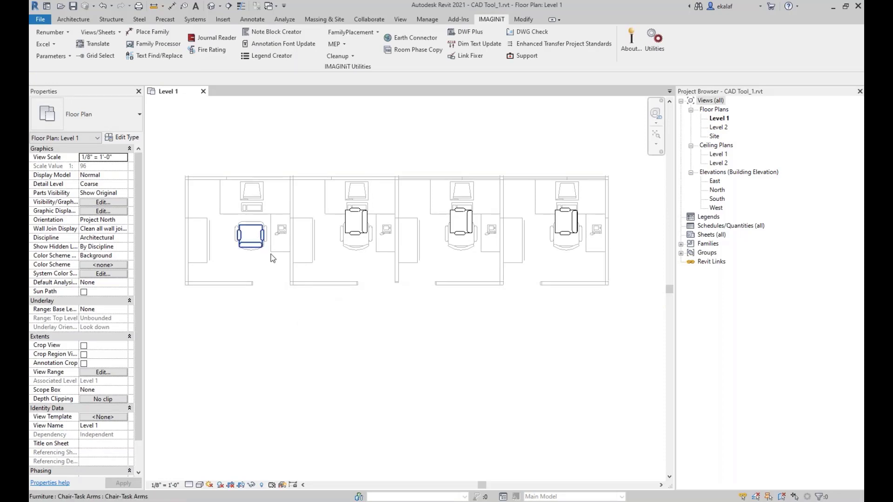
Preview the Chair-Task Arms component with Place a Component to check its default orientation, without placing it
left_click(60, 20)
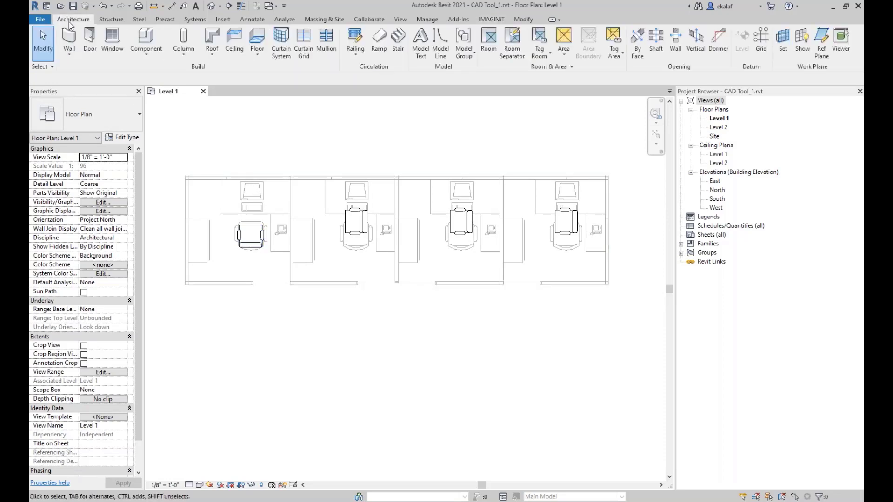
left_click(145, 55)
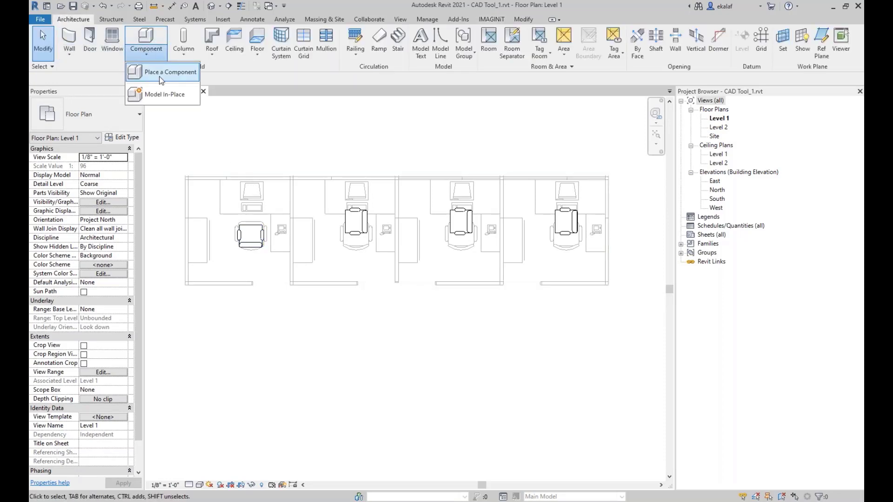
left_click(170, 74)
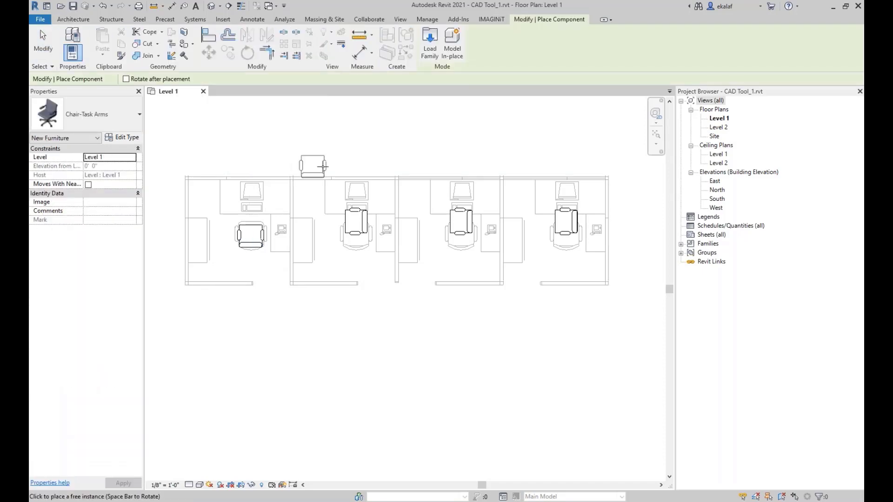
key("Escape")
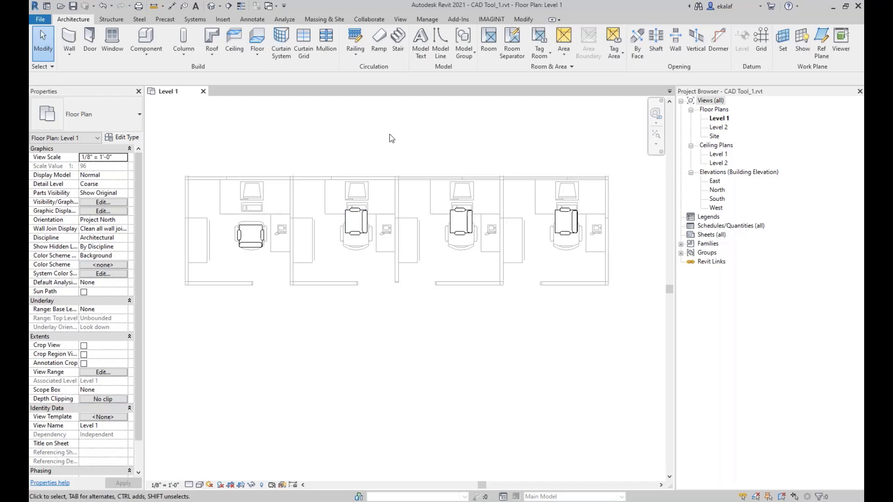
Undo the chair move, the chair rotation and the last CAD Block Insert in one go
middle_click_drag(284, 231, 292, 223)
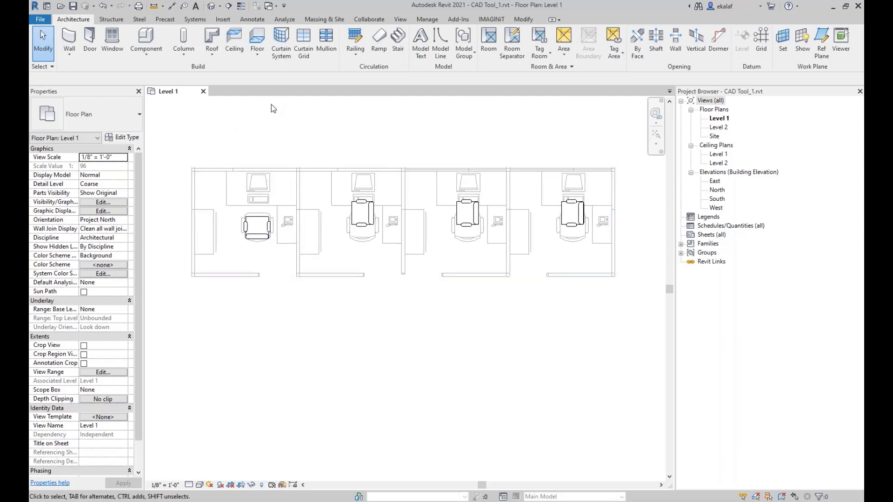
left_click(111, 6)
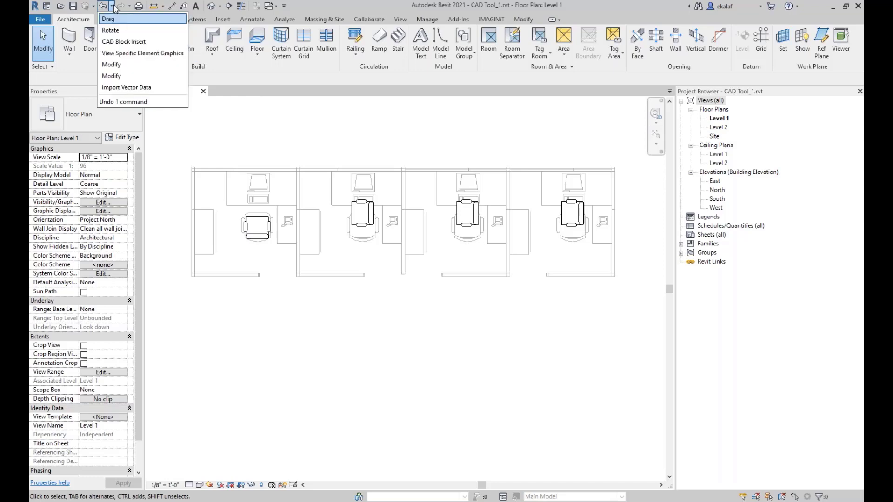
left_click(115, 43)
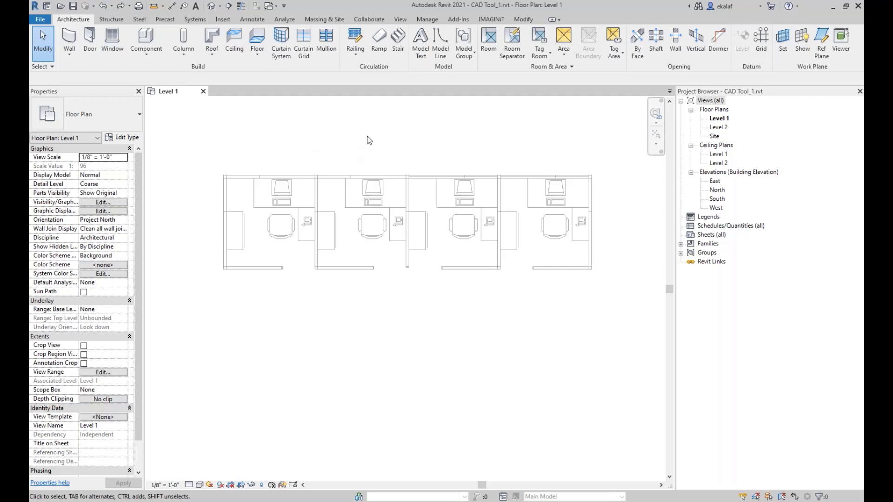
Start CAD Block Insert again and select the CHAIR7 block with its Chair-Task Arms furniture assignment
left_click(494, 19)
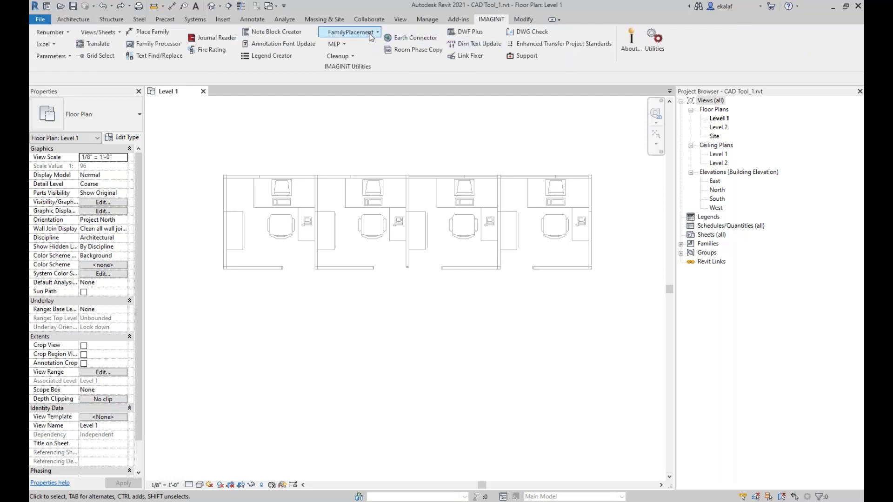
left_click(370, 33)
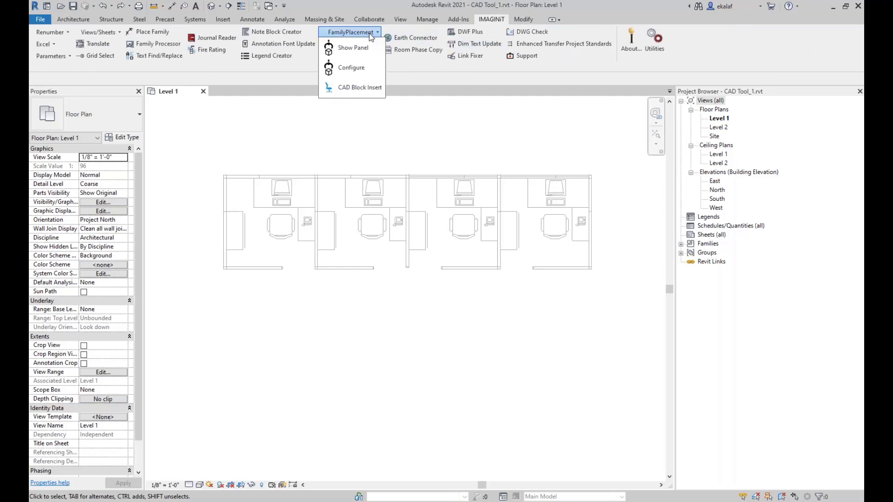
left_click(367, 87)
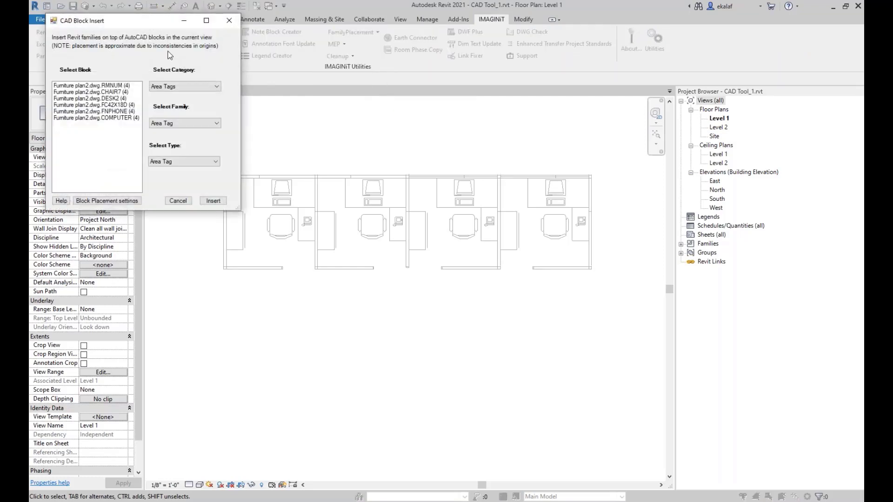
left_click_drag(163, 40, 155, 260)
left_click(109, 326)
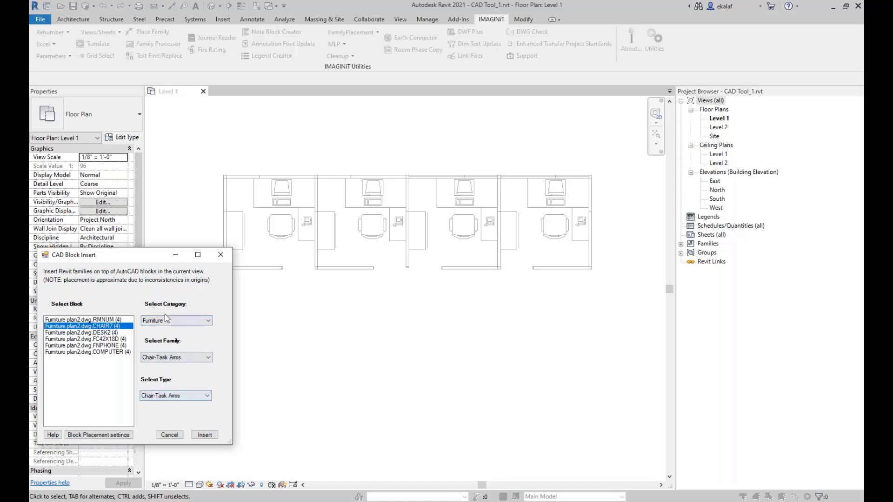
Set the rotation angle in the CHAIR7 block placement settings to -90 degrees
left_click(114, 437)
left_click_drag(141, 42, 151, 139)
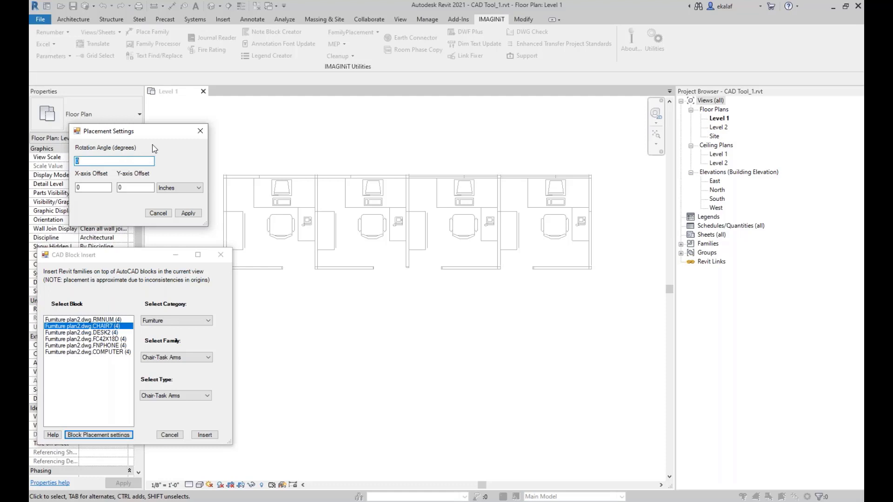
left_click(96, 160)
key("BackSpace")
type("-90")
mouse_move(92, 160)
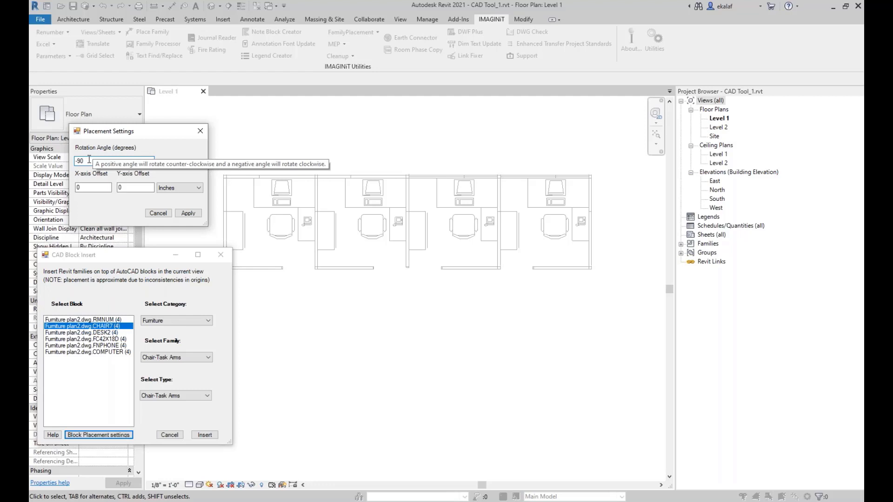
mouse_move(87, 188)
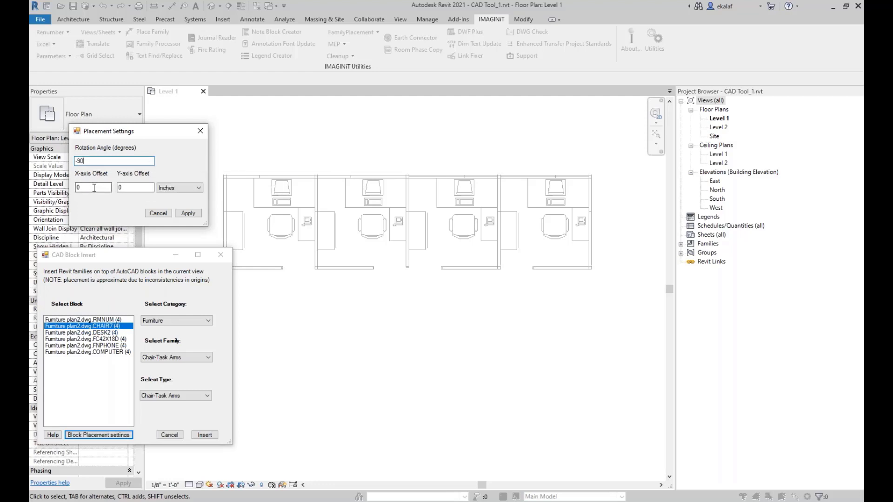
Enter -12" as the Y-axis offset, keep Inches as the unit and try to apply the placement settings
left_click(94, 187)
left_click(141, 187)
key("BackSpace")
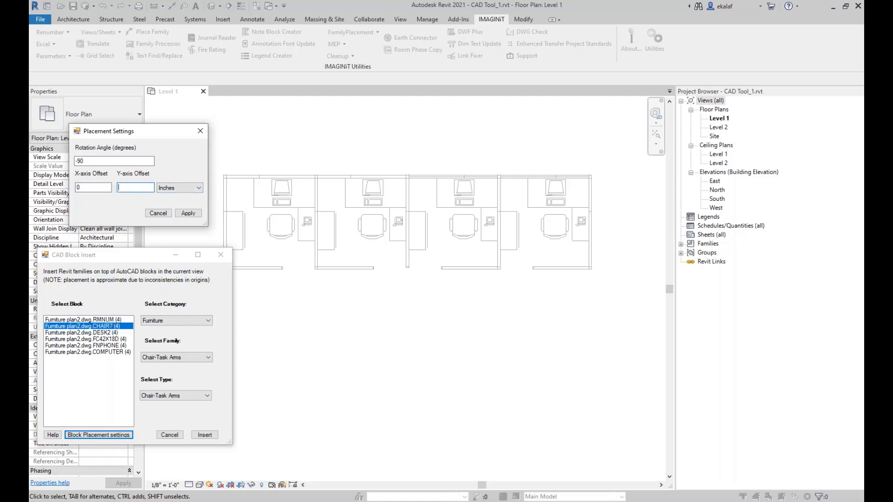
type("-12")
left_click(192, 189)
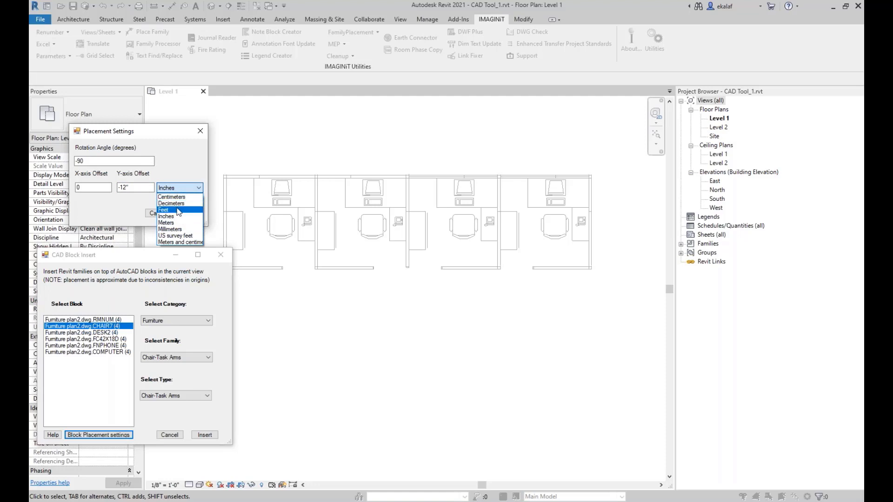
left_click(183, 187)
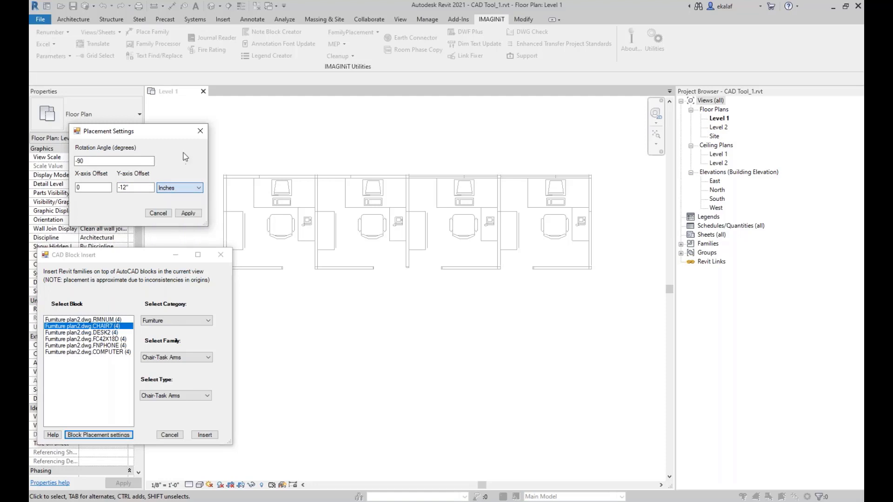
left_click(177, 211)
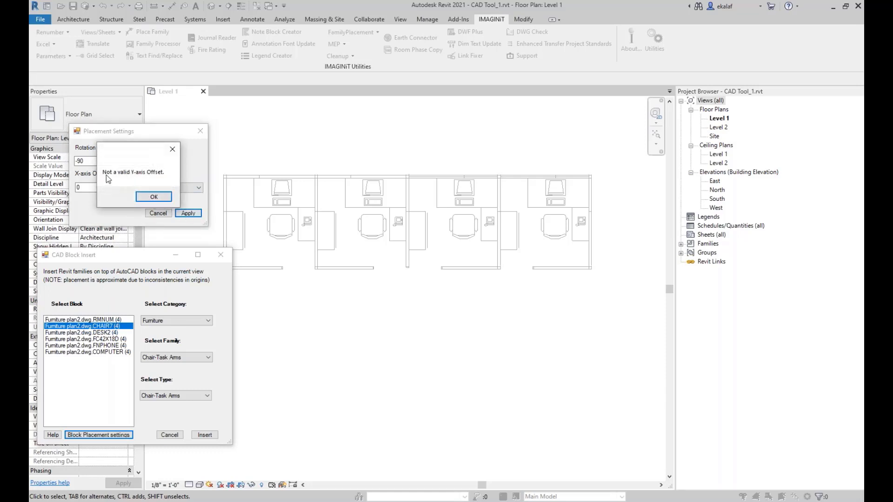
Correct the Y-axis offset to -12 without the inch mark and insert the Chair-Task Arms family over the CHAIR7 blocks
left_click(150, 195)
left_click(135, 186)
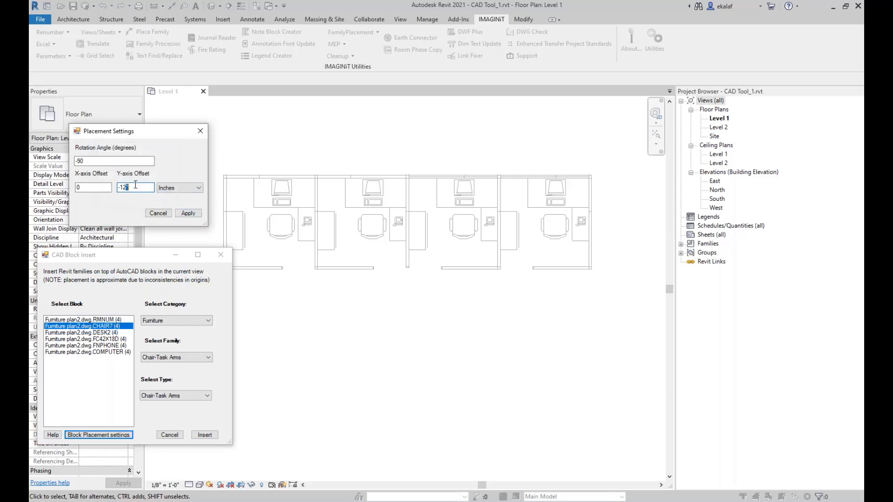
key("BackSpace")
left_click(188, 216)
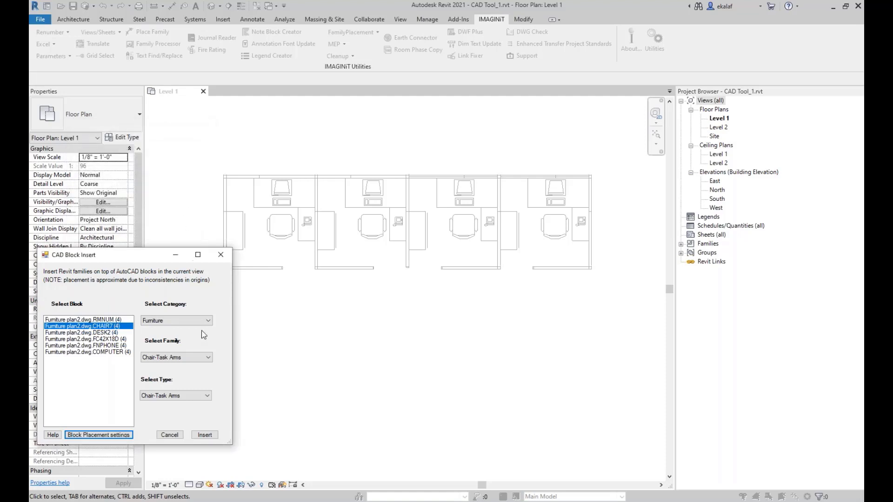
left_click(209, 437)
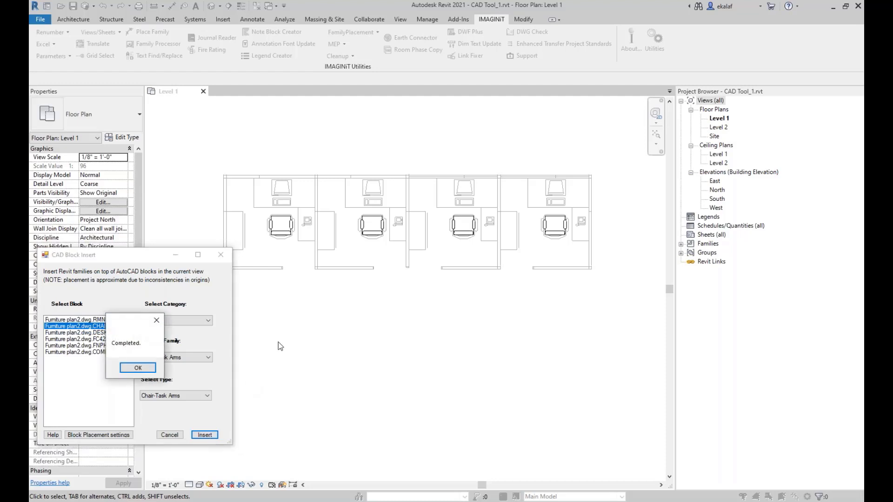
left_click(138, 367)
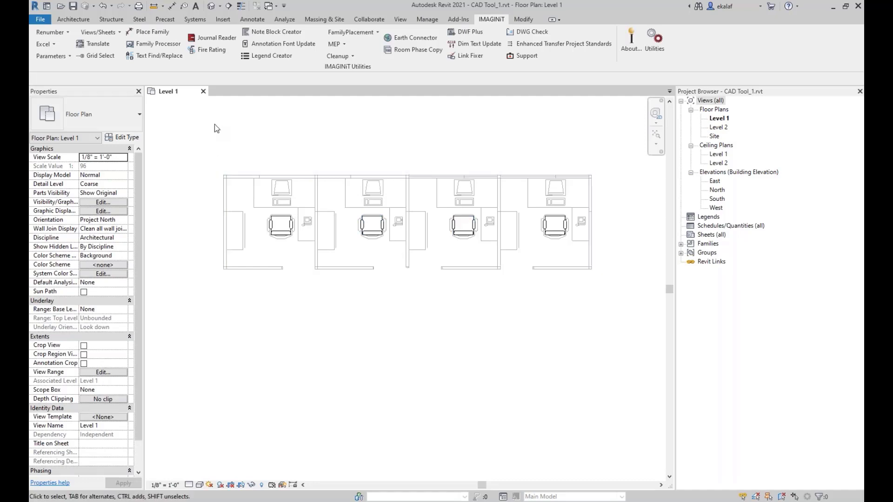
Restart CAD Block Insert and assign the Furniture category, Desk family and 2'8" x 5'6" type to the DESK2 block
left_click(370, 32)
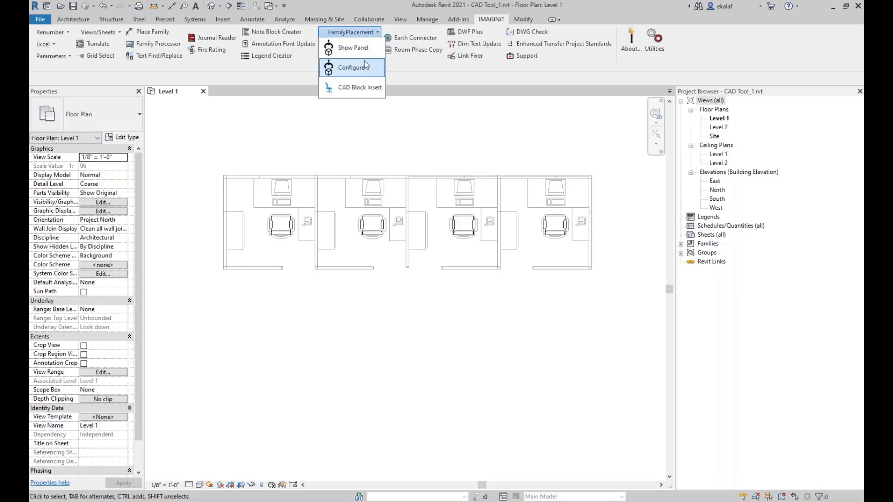
left_click(348, 88)
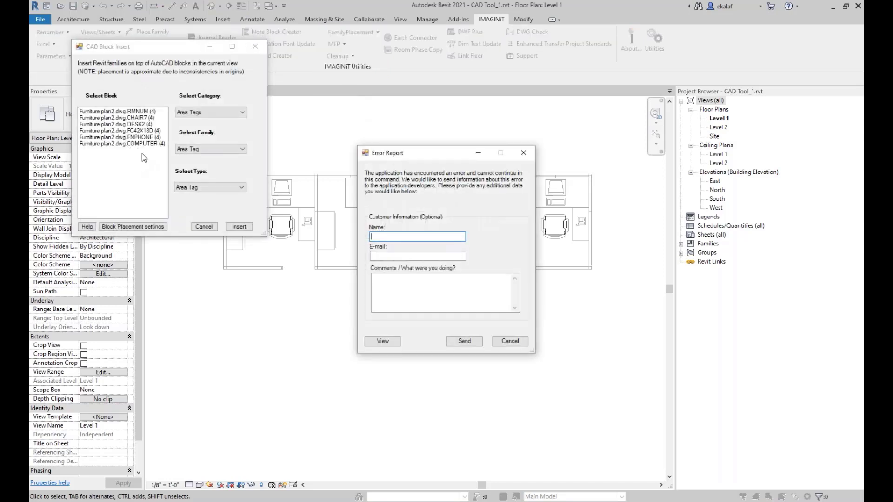
left_click(524, 153)
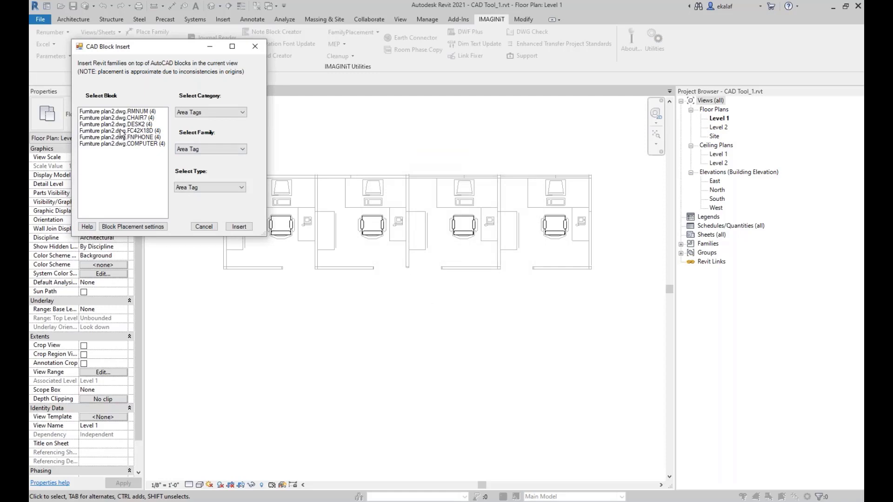
left_click(131, 125)
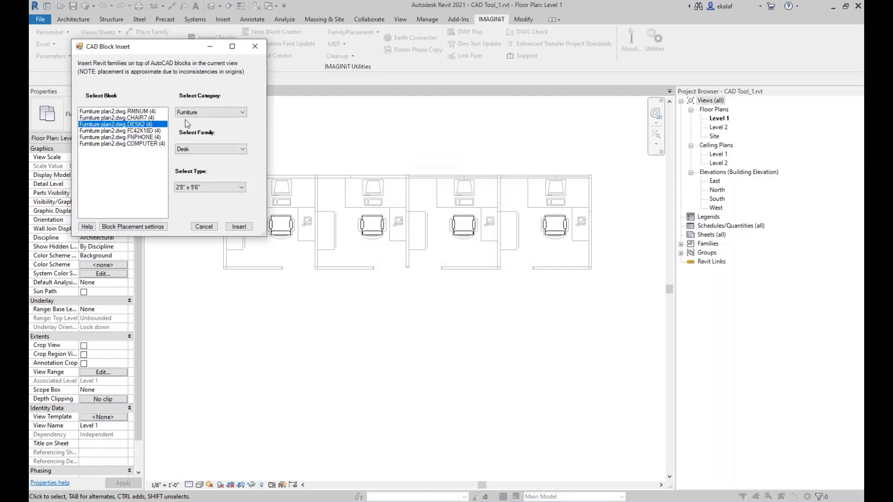
left_click(200, 114)
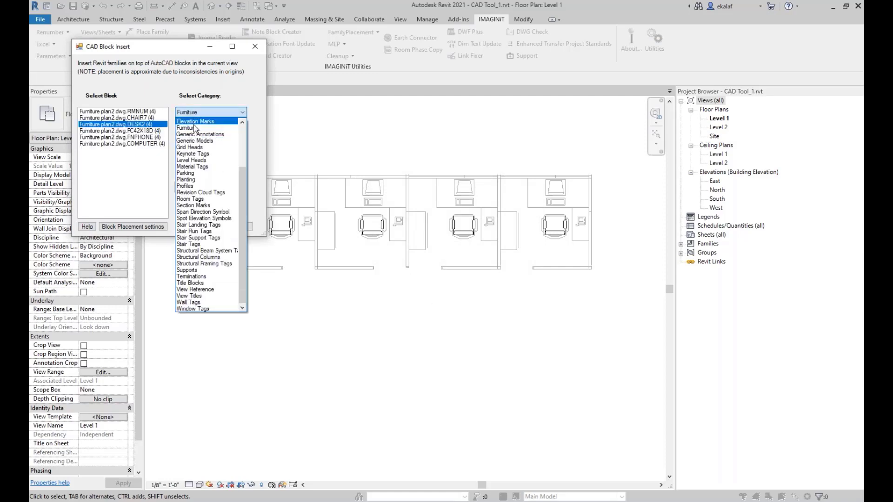
left_click(214, 124)
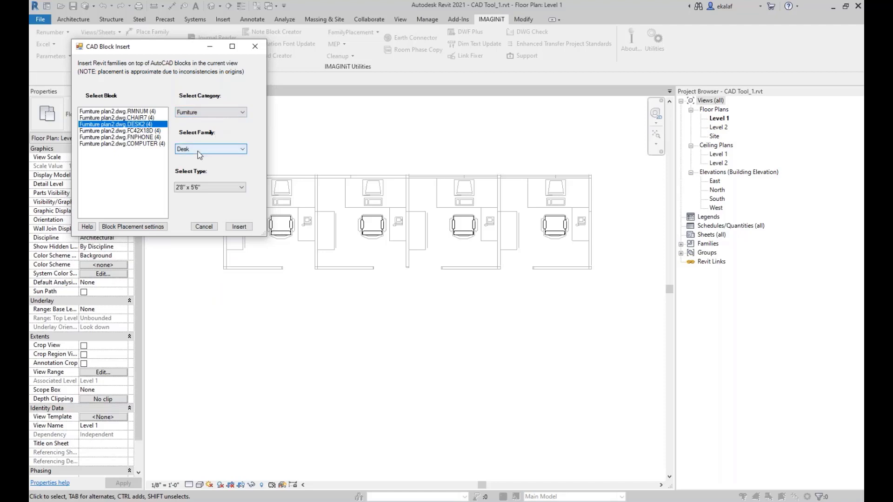
left_click(202, 151)
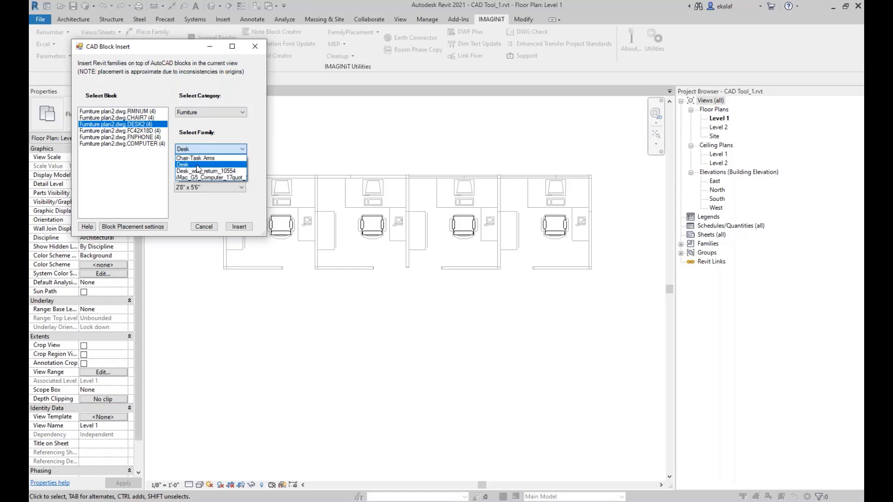
left_click(198, 166)
left_click(195, 187)
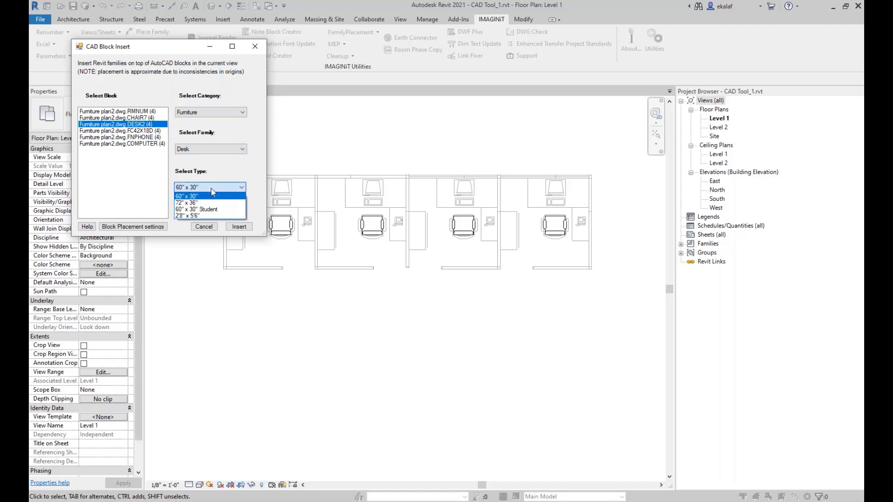
left_click(192, 217)
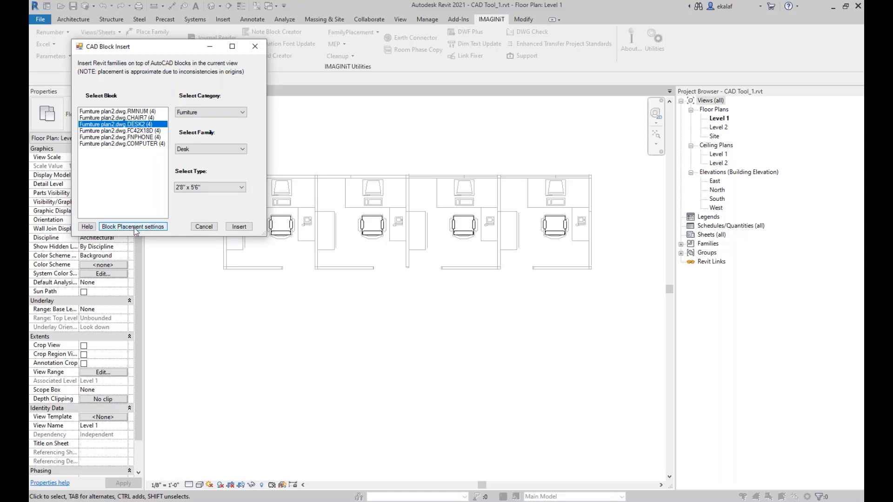
Set the DESK2 block's X-axis placement offset to -33 inches and insert the Desk family over the DESK2 blocks
left_click(150, 226)
double_click(106, 116)
type("-33")
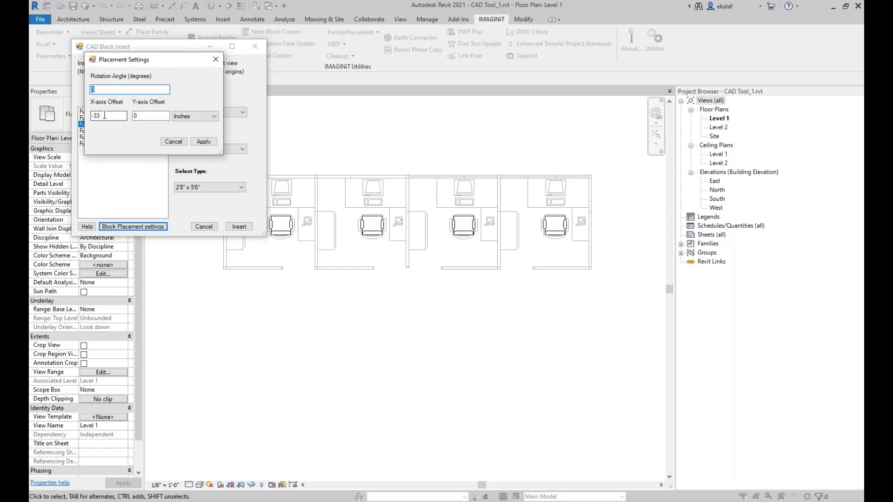
double_click(106, 117)
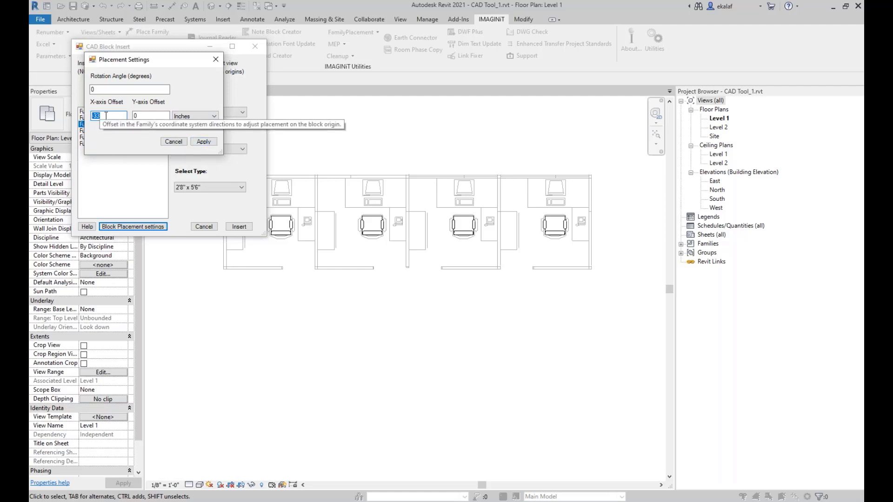
left_click(203, 141)
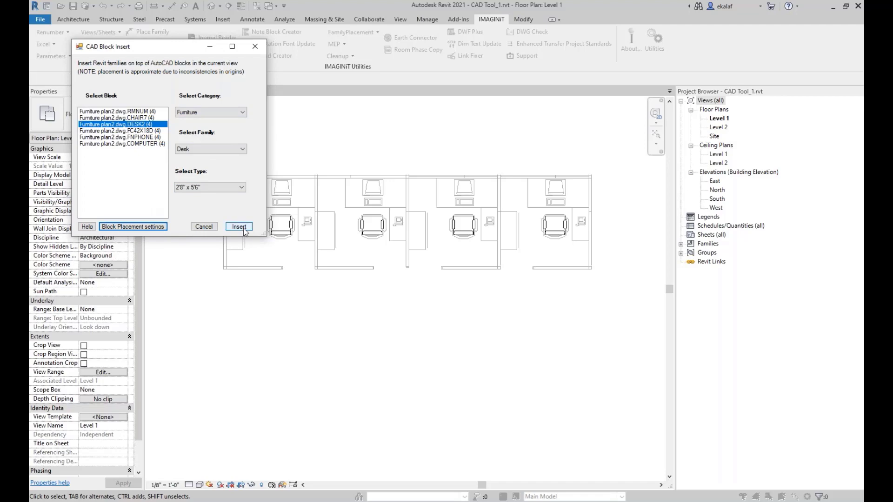
left_click(240, 229)
left_click(174, 159)
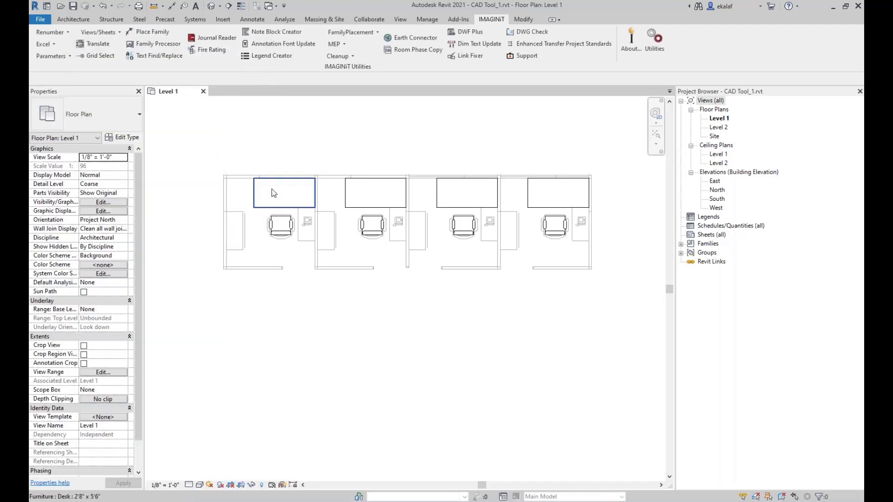
Check the inserted desks in the Level 1 plan by selecting them in turn, then clear the selection
left_click(258, 197)
left_click(345, 194)
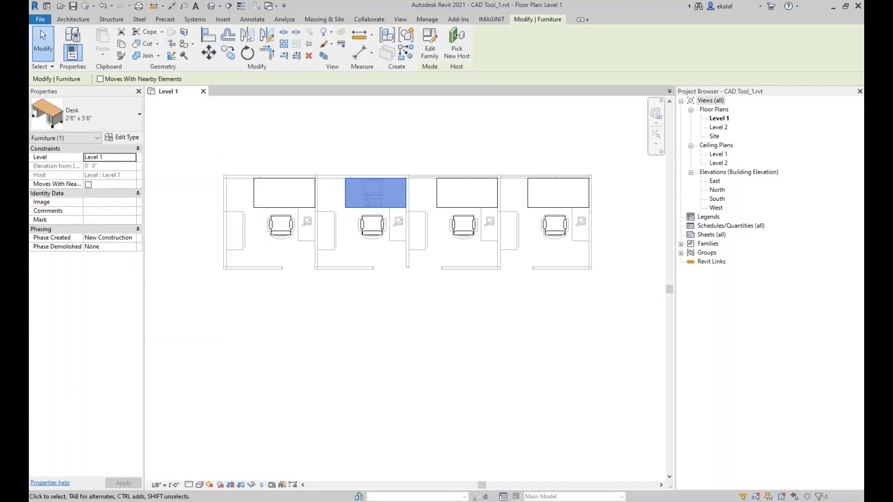
left_click(442, 194)
left_click(533, 201)
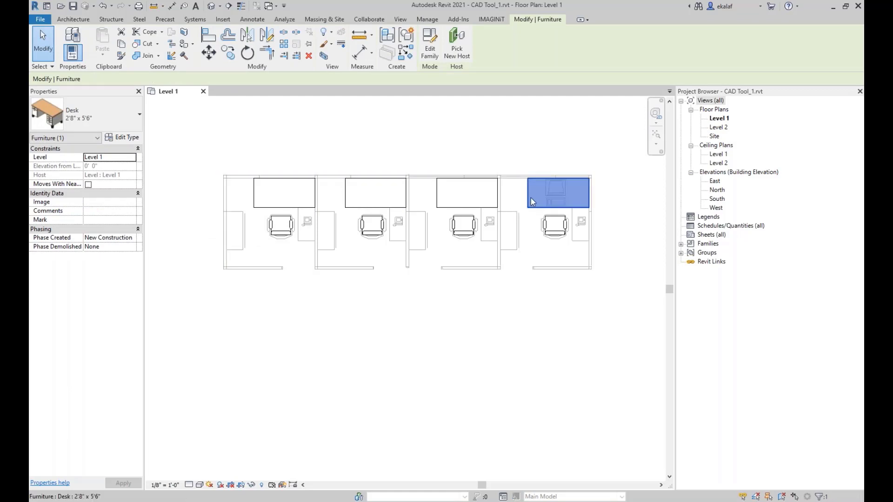
left_click(452, 168)
scroll(471, 183, "down", 1)
middle_click_drag(479, 219, 461, 244)
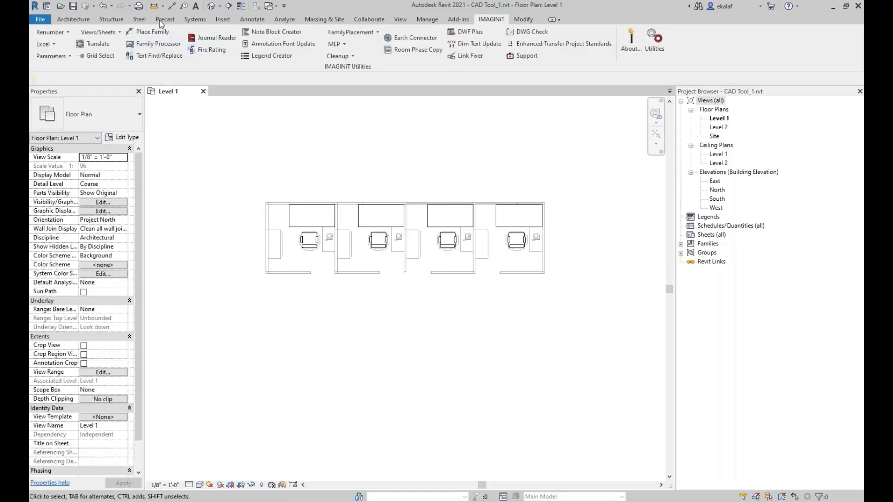
Open the default 3D view and examine how the desks and chairs sit on the linked CAD plan
left_click(211, 8)
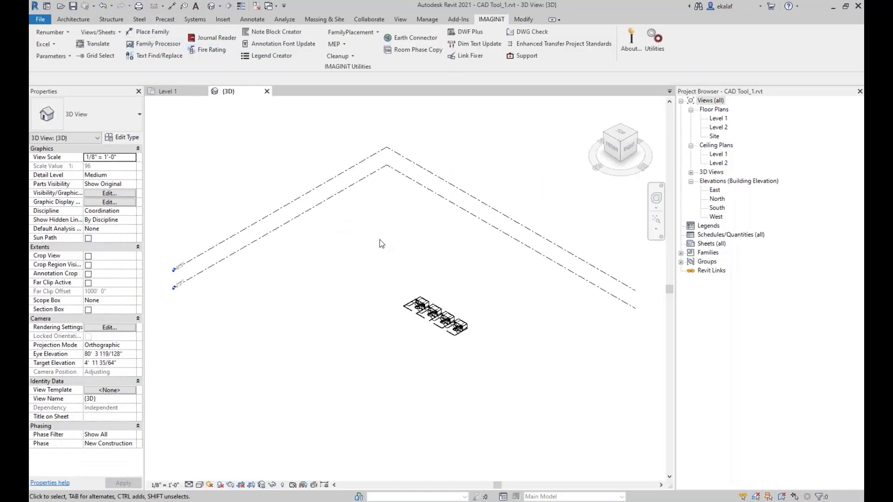
scroll(491, 340, "up", 5)
scroll(483, 341, "down", 3)
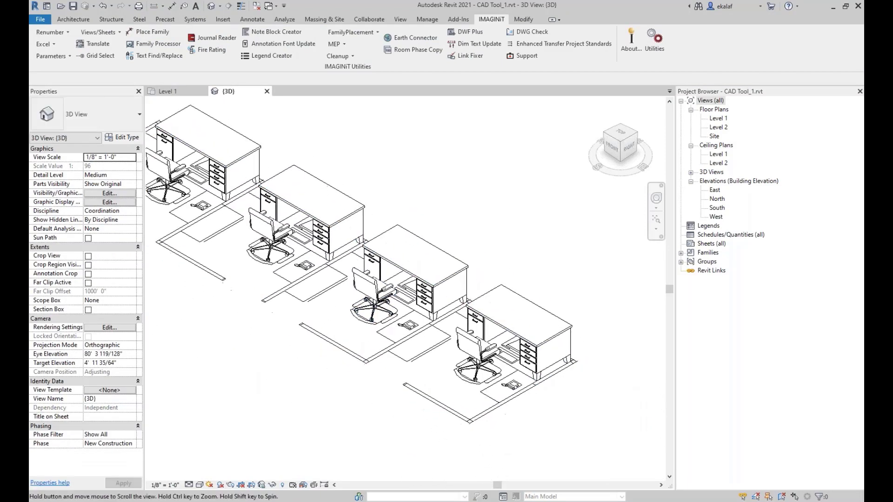
mouse_move(434, 349)
middle_mouse_down("shift")
mouse_move(479, 340)
mouse_move(450, 343)
middle_mouse_up("shift")
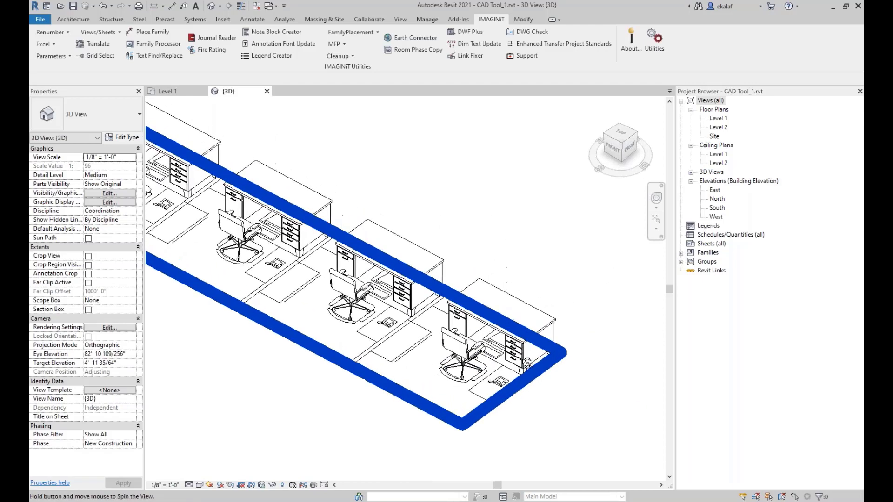
scroll(409, 349, "down", 5)
scroll(298, 260, "up", 3)
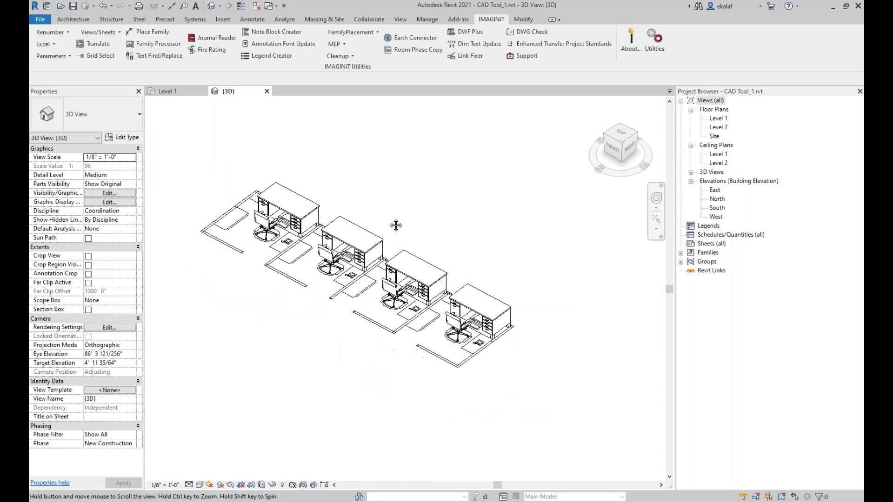
scroll(289, 248, "up", 2)
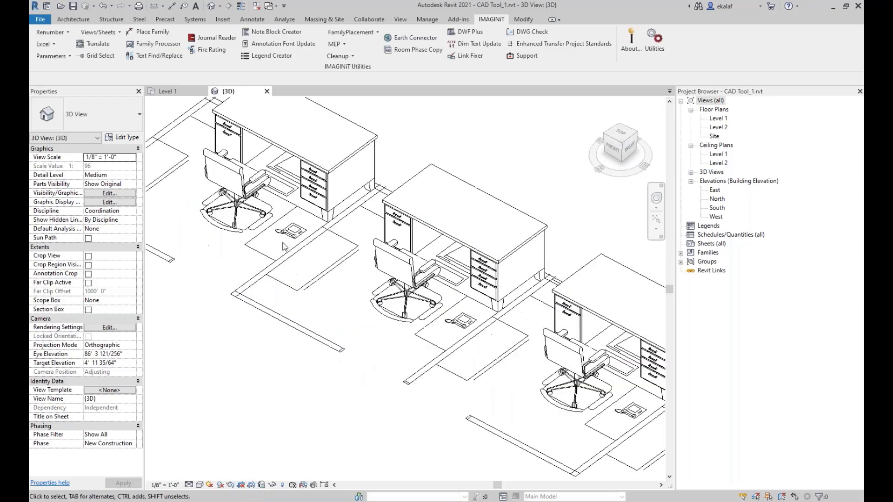
scroll(296, 226, "down", 4)
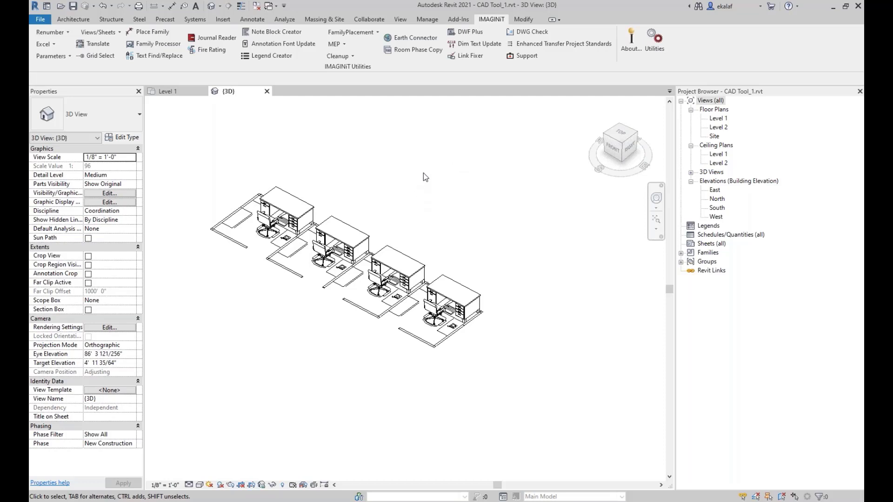
left_click(376, 33)
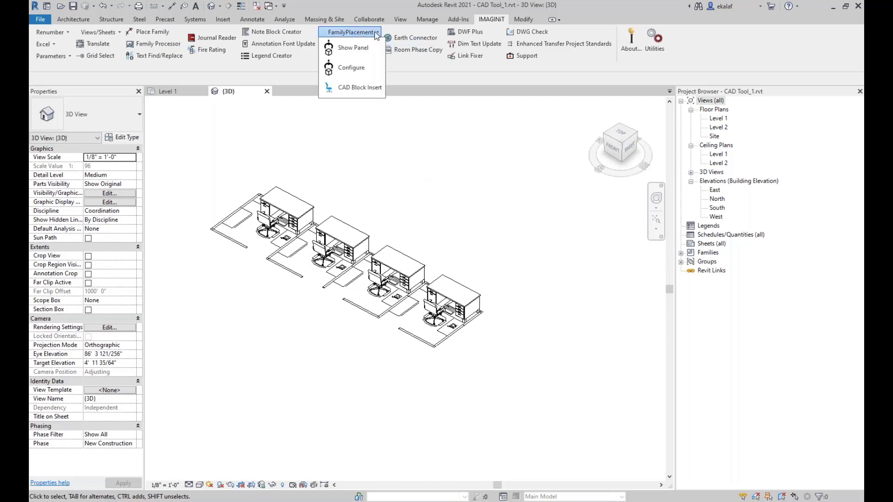
left_click(422, 141)
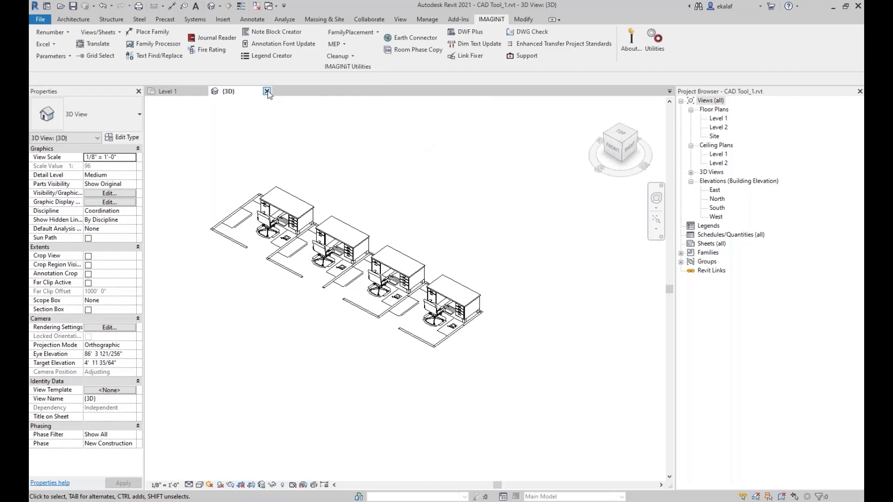
Close the 3D and Level 1 views and the CAD Tool_1 project without saving changes
left_click(267, 91)
left_click(203, 91)
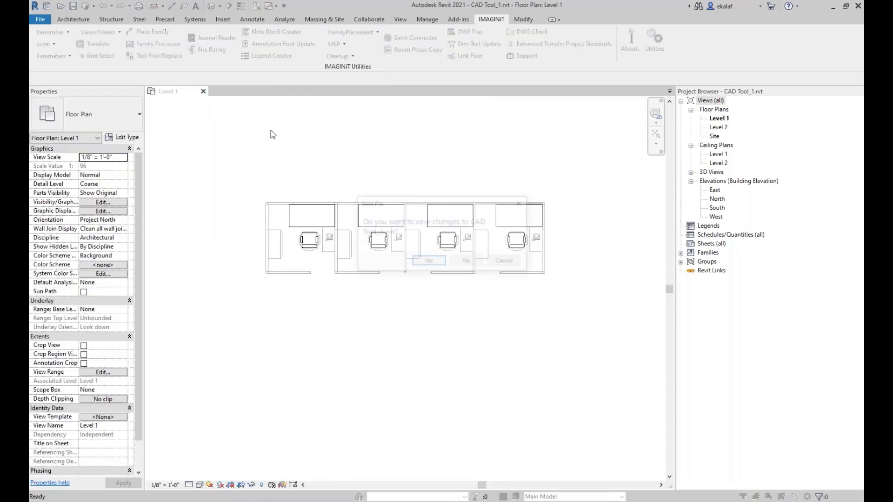
left_click(466, 261)
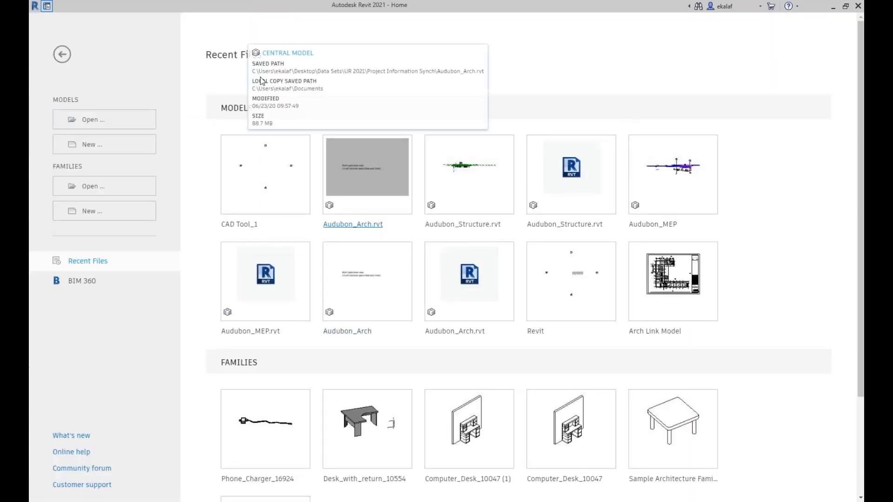
Open Audubon_Structure.rvt from the Project Information Synch folder in UR 2021 as a new local file, accepting the worksets and ignoring unresolved references
left_click(96, 119)
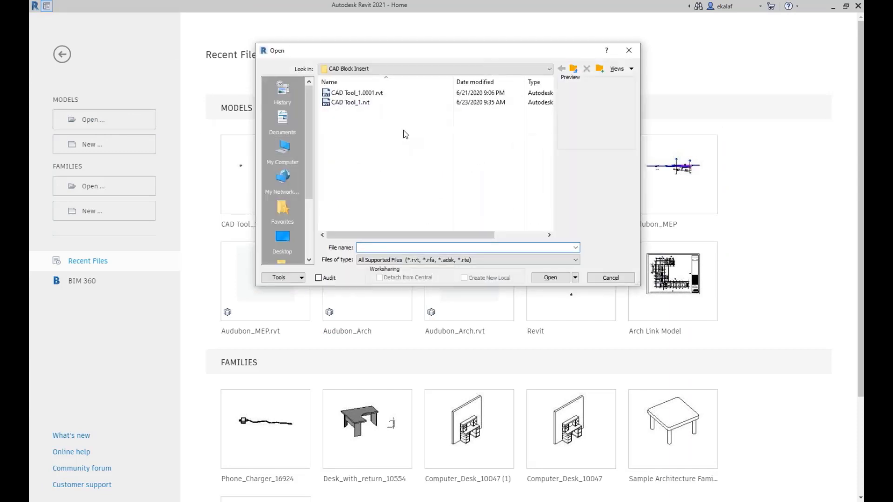
left_click(574, 68)
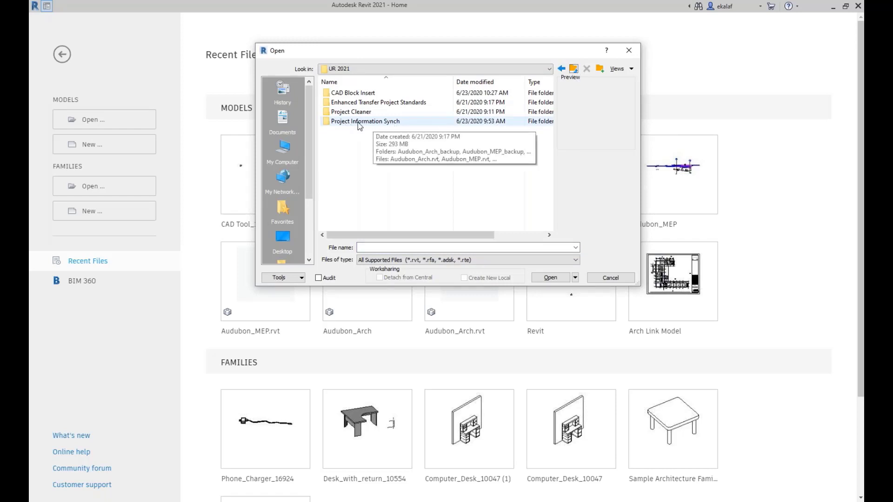
double_click(366, 122)
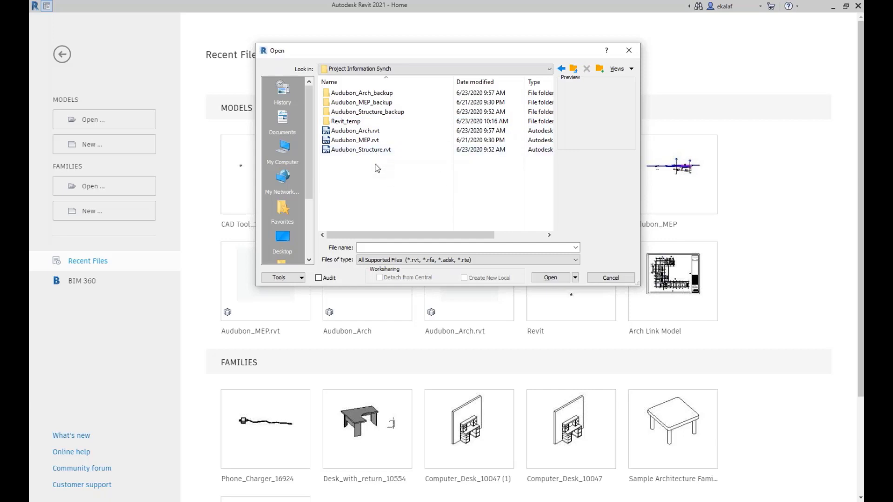
left_click(363, 151)
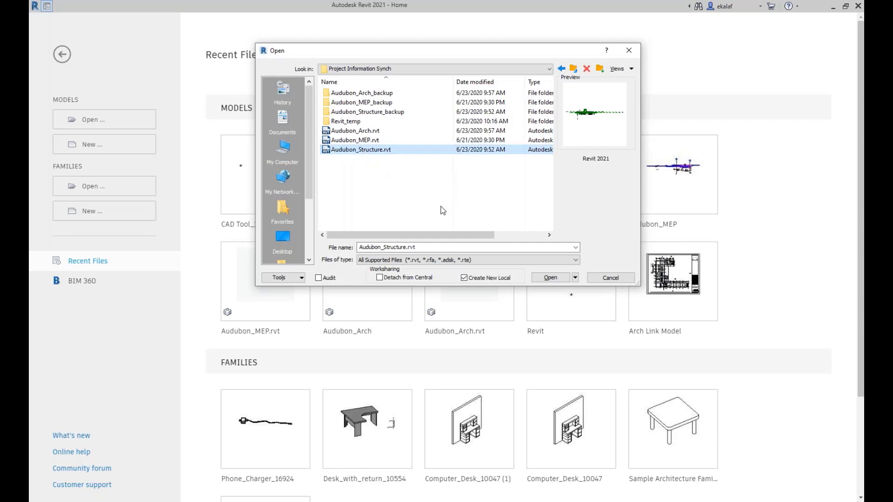
left_click(550, 278)
left_click(372, 232)
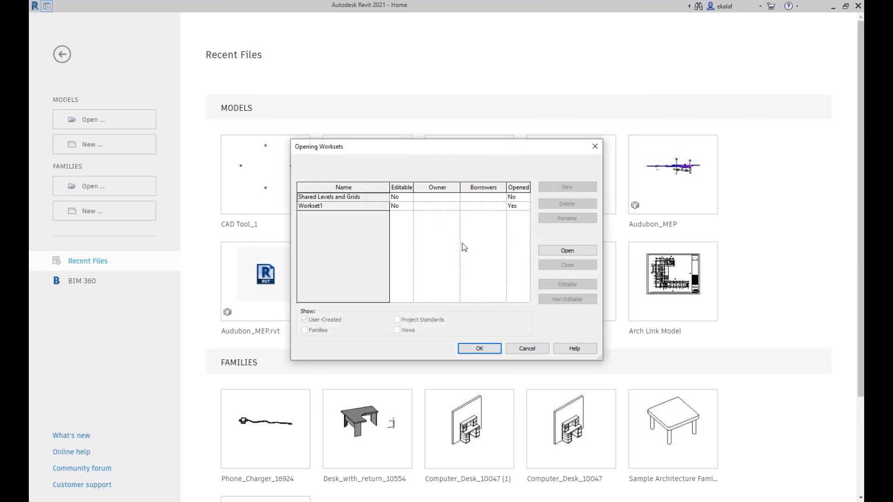
left_click(493, 349)
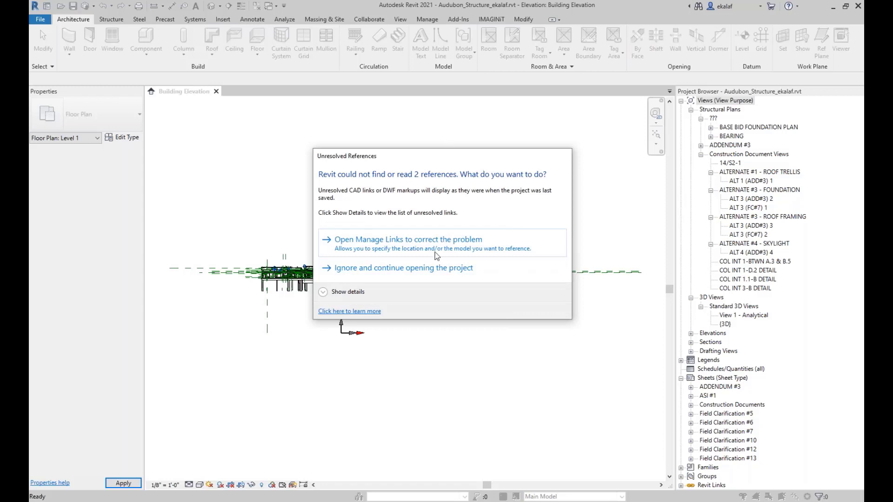
left_click(402, 270)
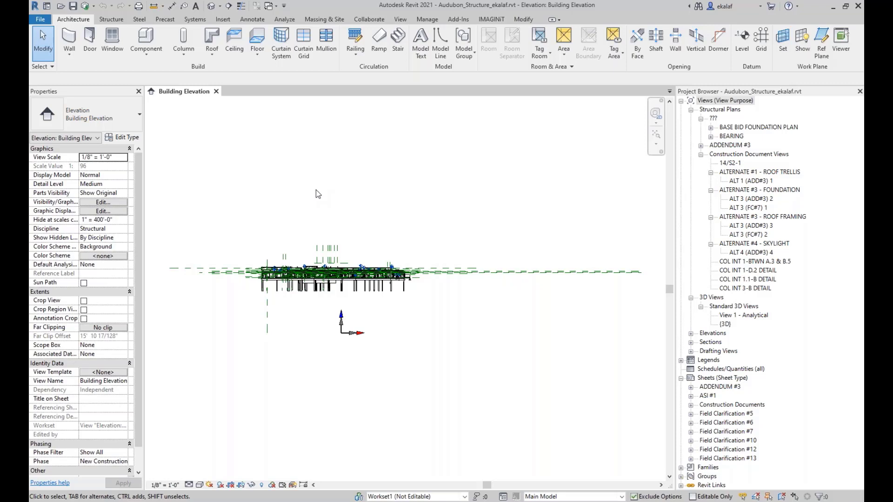
Clear the Project Address value in the structural model's Project Information and accept the change
left_click(427, 19)
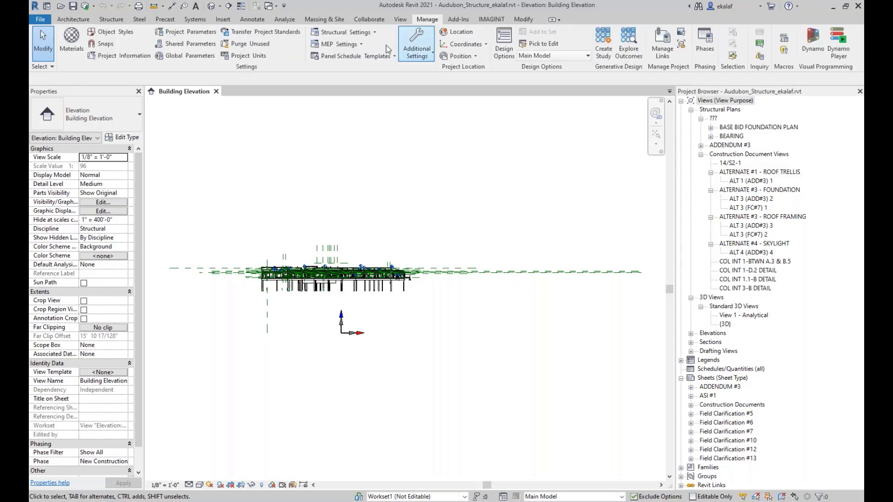
left_click(123, 56)
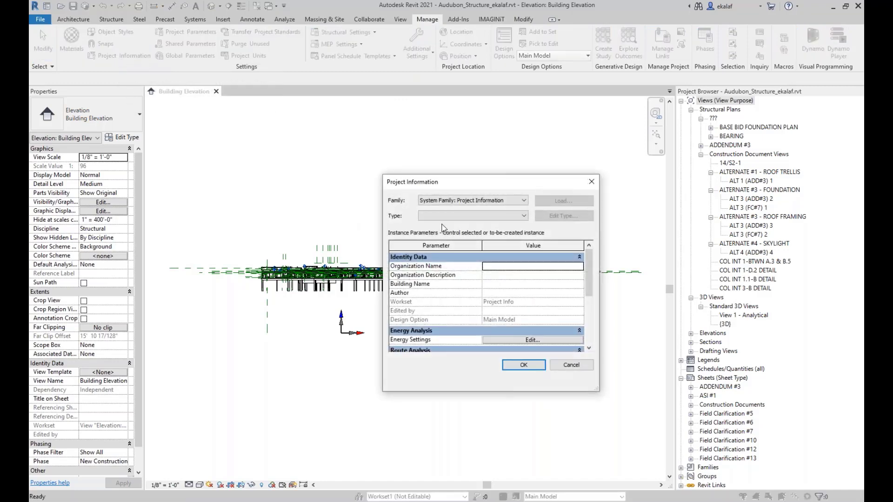
left_click_drag(449, 182, 326, 116)
left_click_drag(475, 325, 522, 418)
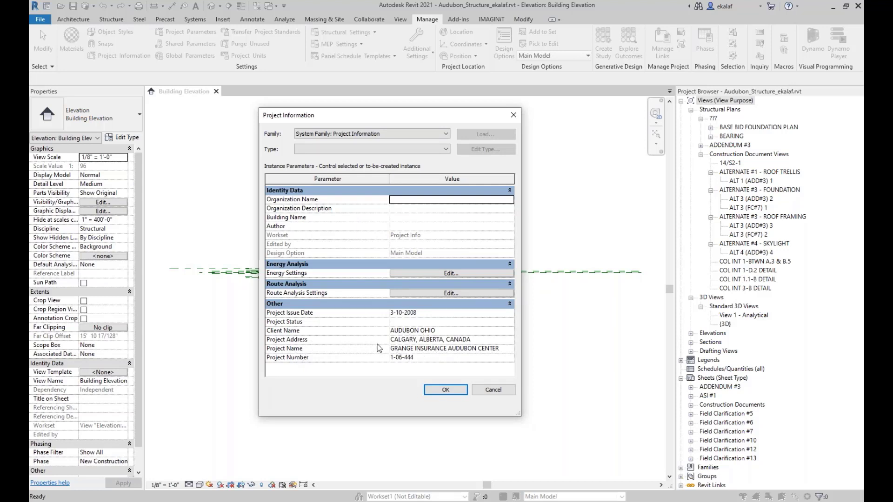
left_click(471, 344)
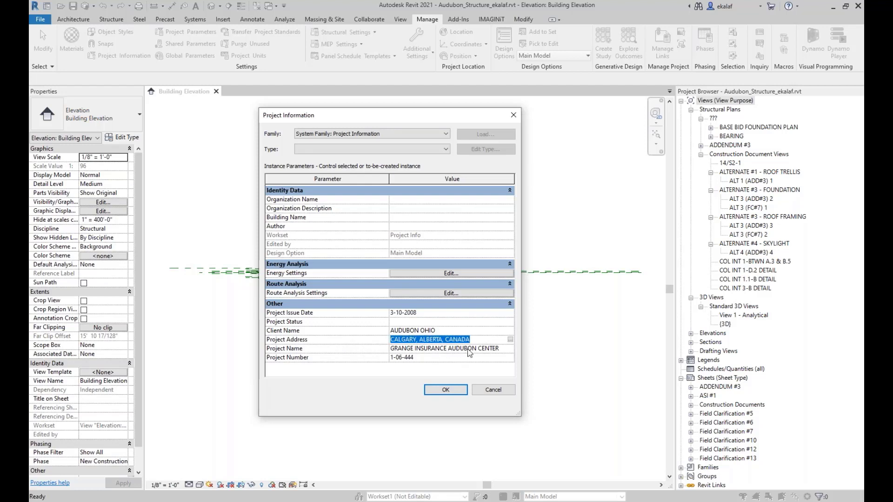
left_click(510, 340)
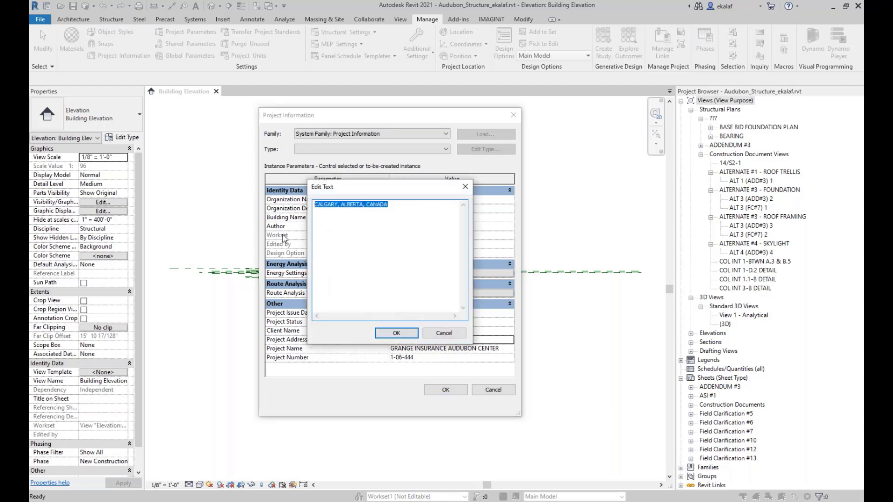
key("Delete")
left_click(412, 334)
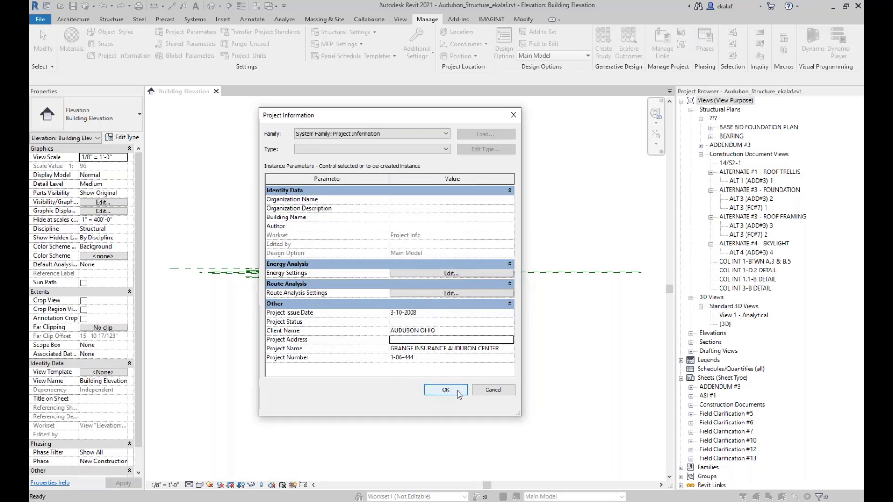
left_click(445, 390)
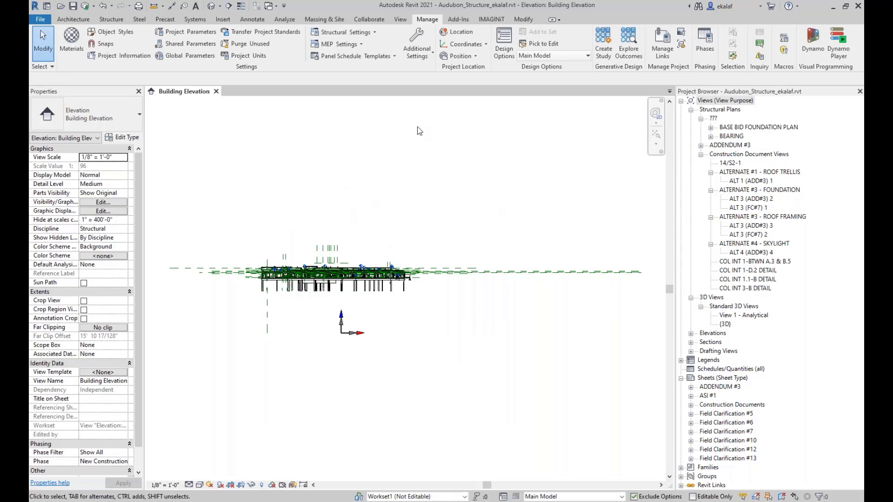
Open IMAGINiT's Project Information Sync and enlarge its window to show the linked files' full parameter list
left_click(490, 20)
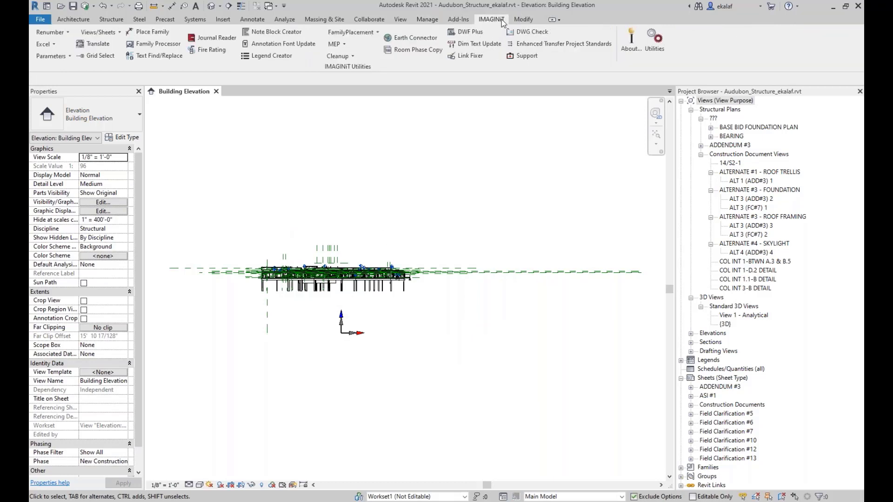
left_click(69, 57)
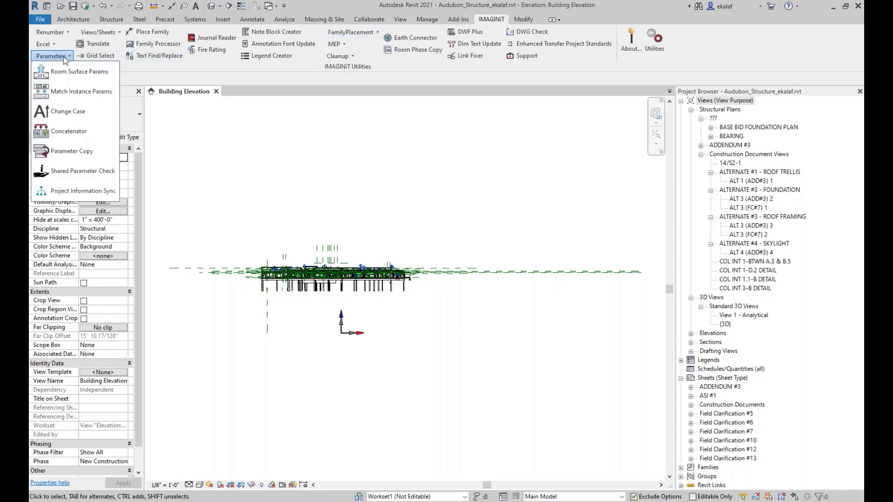
left_click(81, 194)
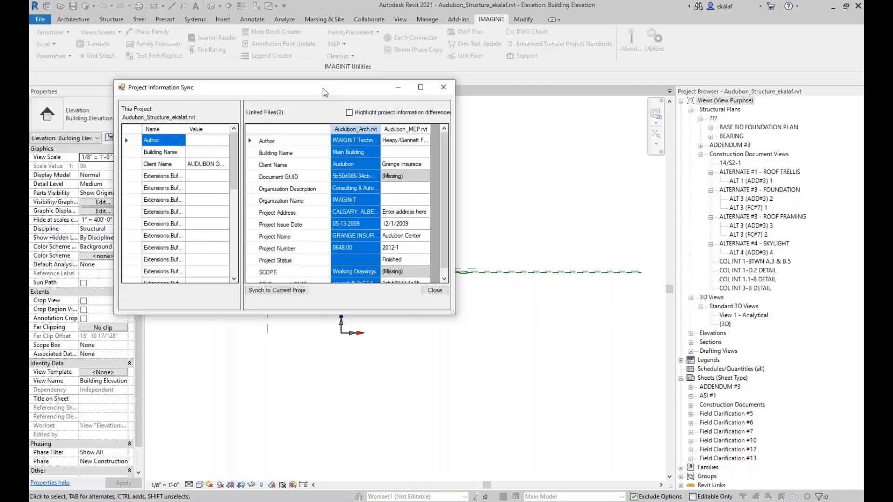
left_click_drag(323, 91, 359, 98)
left_click_drag(482, 318, 572, 371)
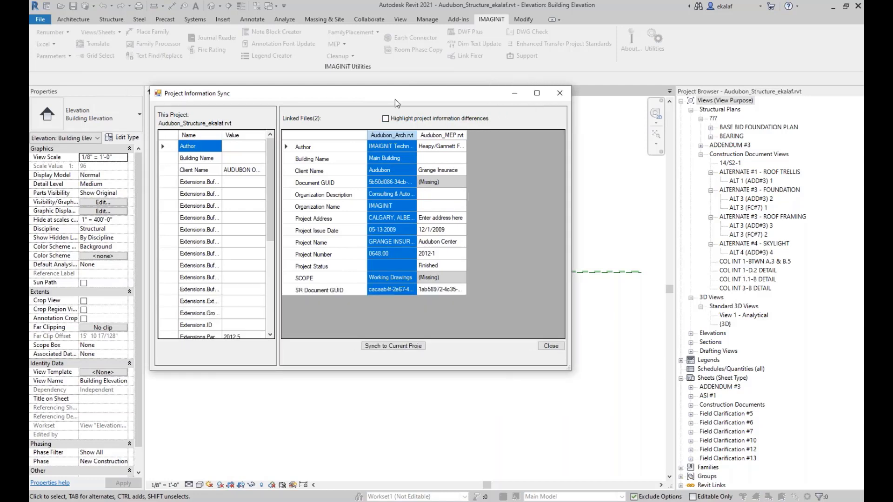
Widen the Audubon_Arch.rvt column and briefly highlight the project information differences between the linked files
left_click_drag(395, 97, 435, 94)
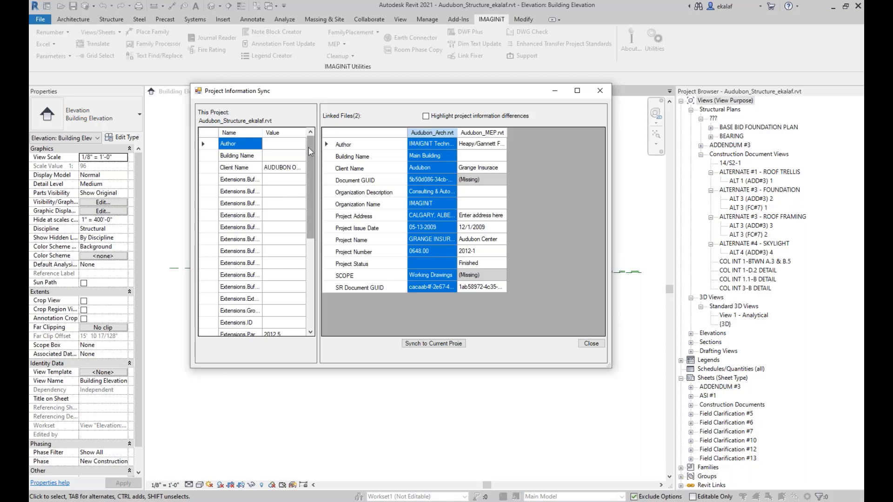
mouse_move(310, 168)
left_mouse_down()
mouse_move(314, 256)
mouse_move(315, 154)
left_mouse_up()
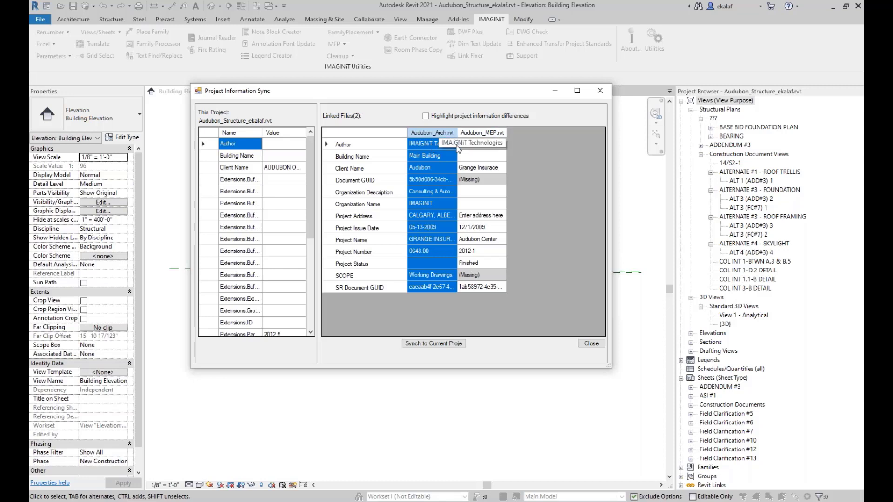
left_click_drag(457, 134, 536, 132)
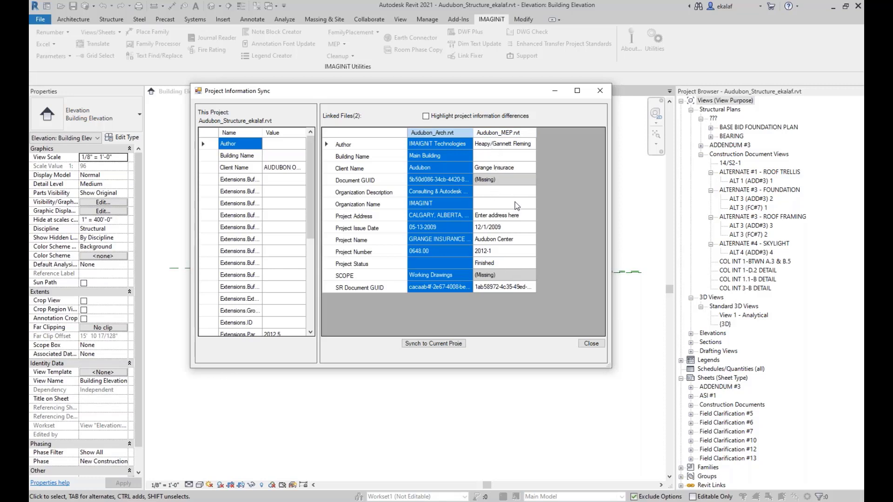
mouse_move(314, 155)
left_mouse_down()
mouse_move(317, 269)
mouse_move(314, 168)
left_mouse_up()
left_click(425, 117)
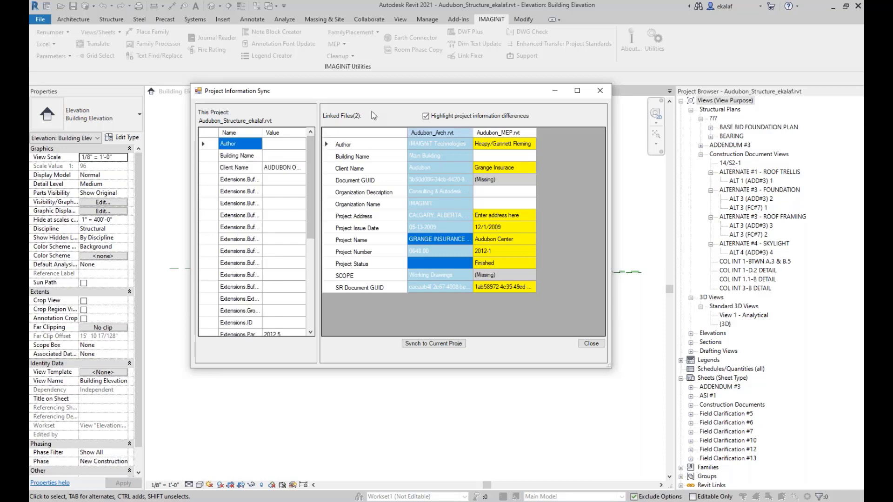
left_click(430, 119)
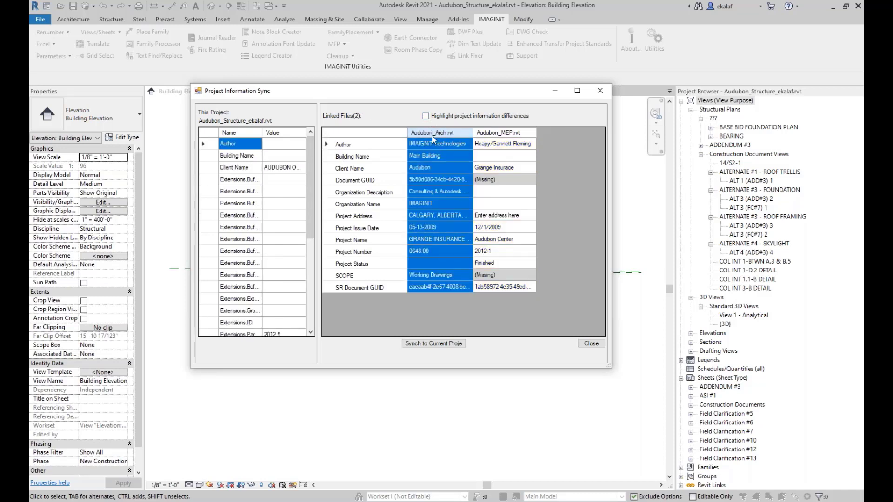
Choose Audubon_Arch.rvt as the source to synch to the current project and enlarge the parameter selection window
left_click(490, 132)
left_click(446, 132)
left_click(488, 133)
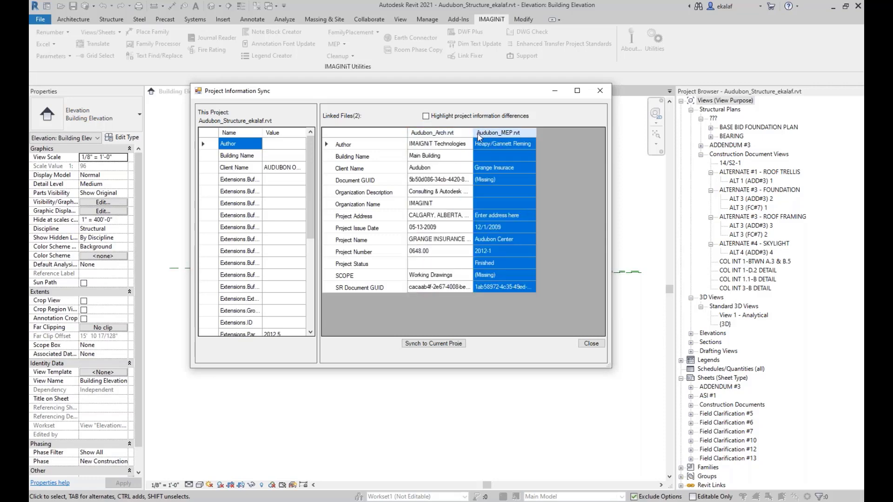
left_click(457, 133)
left_click(488, 132)
left_click(459, 133)
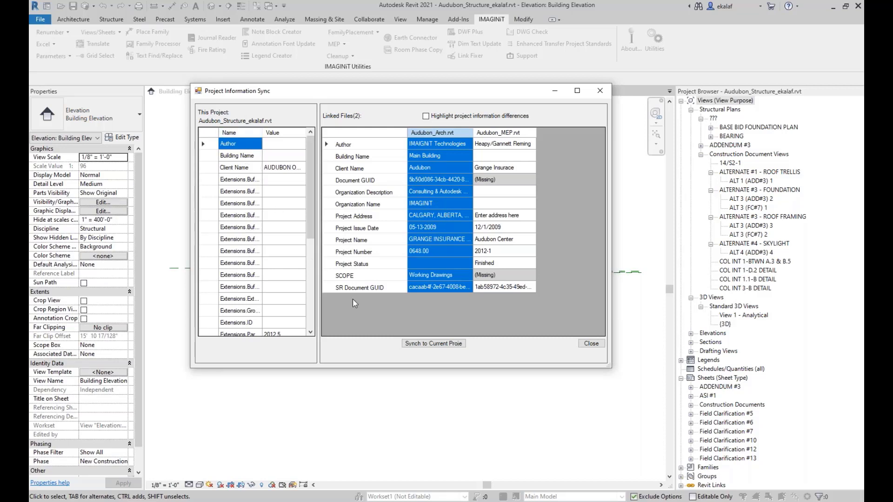
left_click(429, 345)
left_click(434, 345)
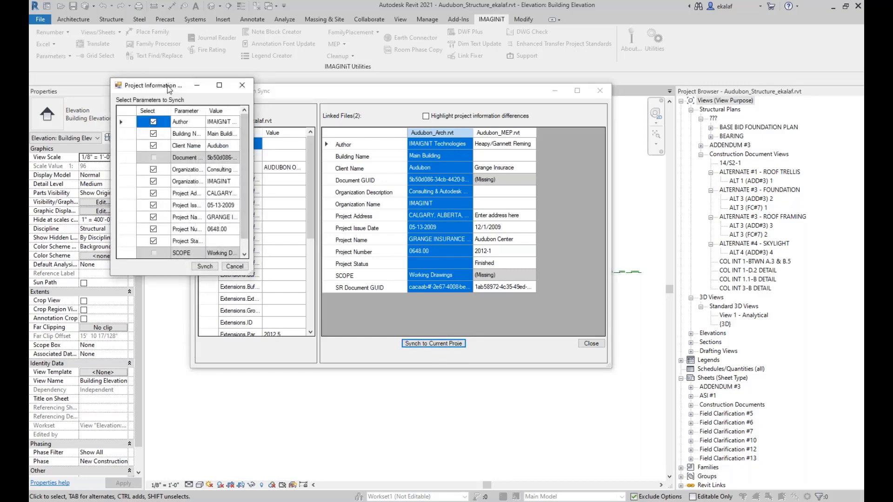
left_click_drag(168, 87, 117, 73)
left_click_drag(204, 262, 248, 312)
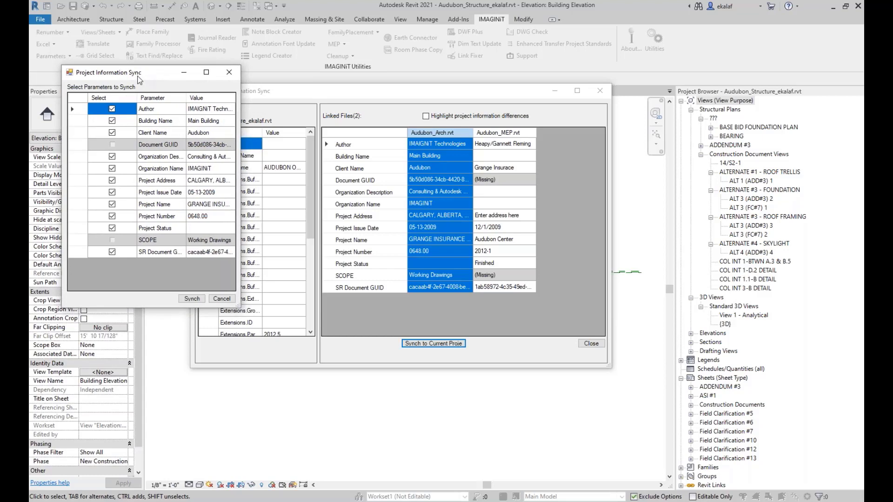
left_click_drag(141, 77, 122, 69)
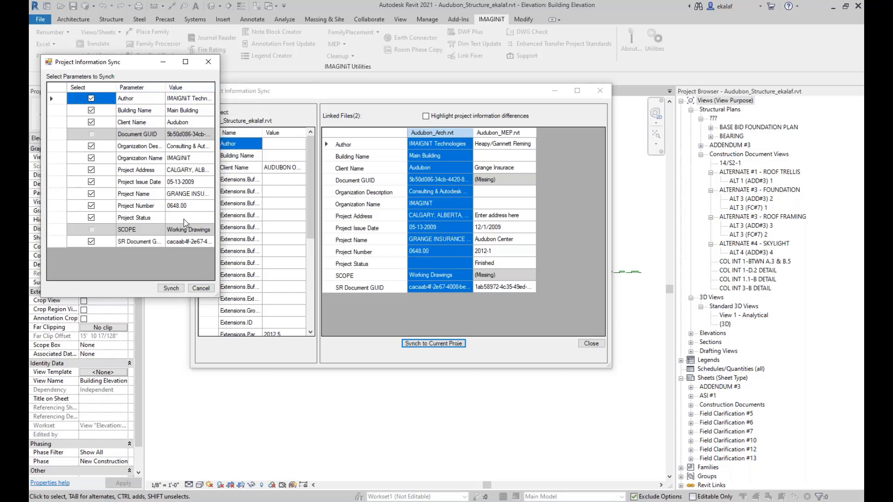
Exclude Project Number from the selected parameters and synch the remaining ones into the structural model
left_click(91, 98)
left_click(91, 111)
left_click(91, 111)
left_click(91, 122)
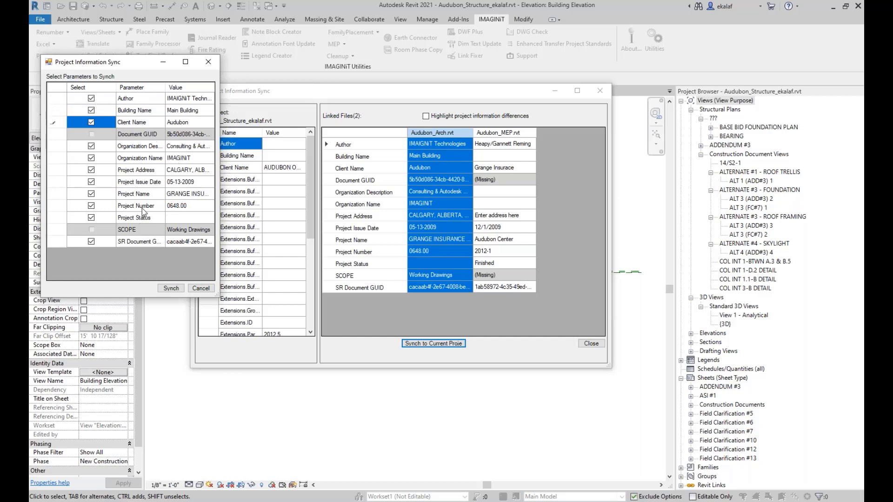
left_click(91, 206)
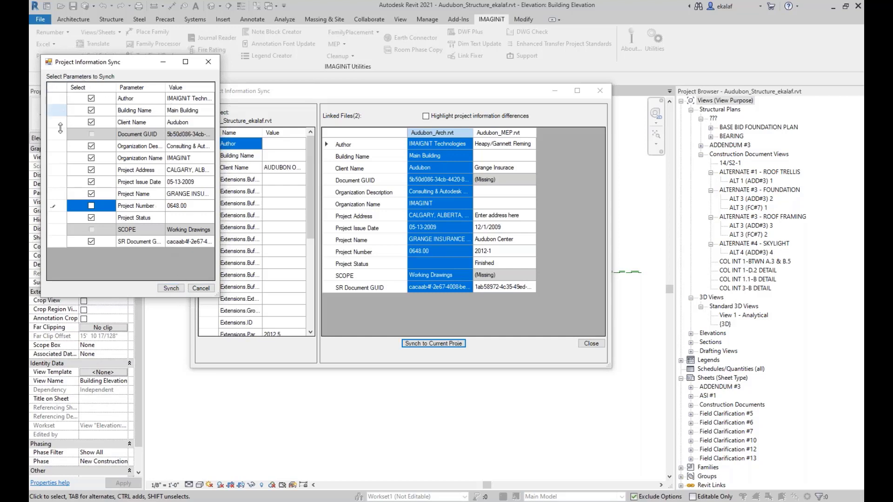
left_click(178, 289)
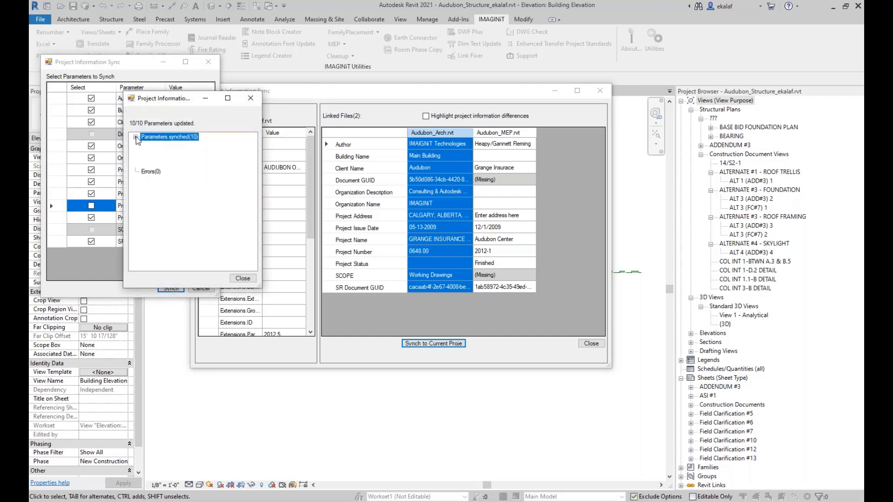
Review the list of synched parameters and check the values in the structural model's Project Information
double_click(144, 138)
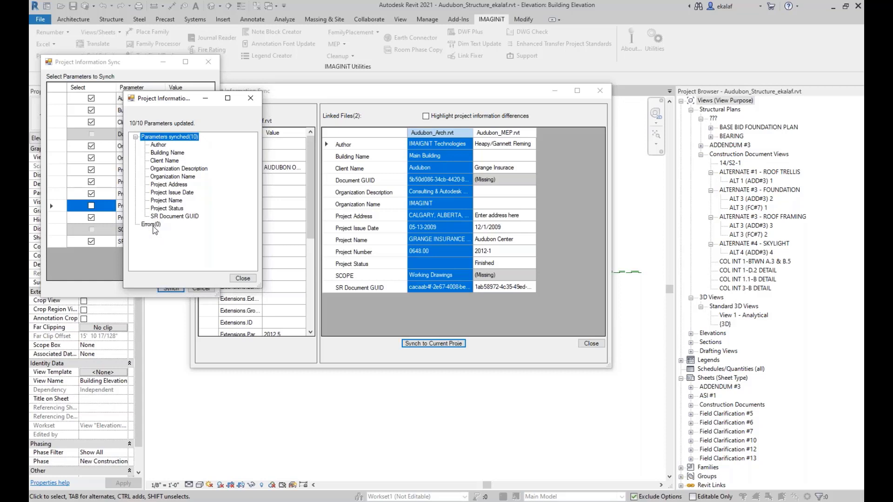
left_click(242, 279)
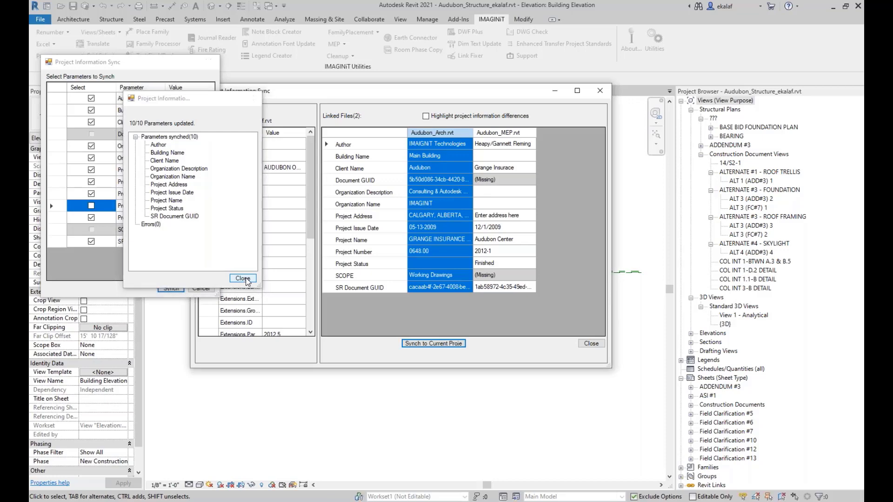
left_click(427, 19)
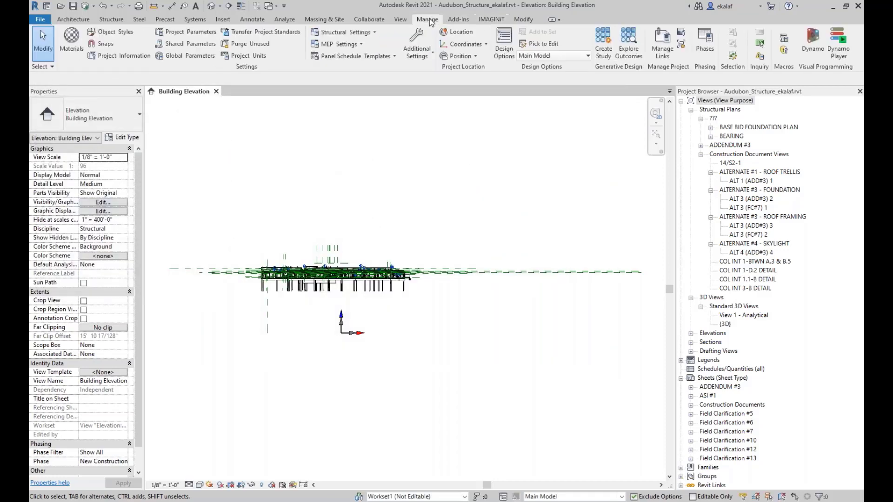
left_click(127, 56)
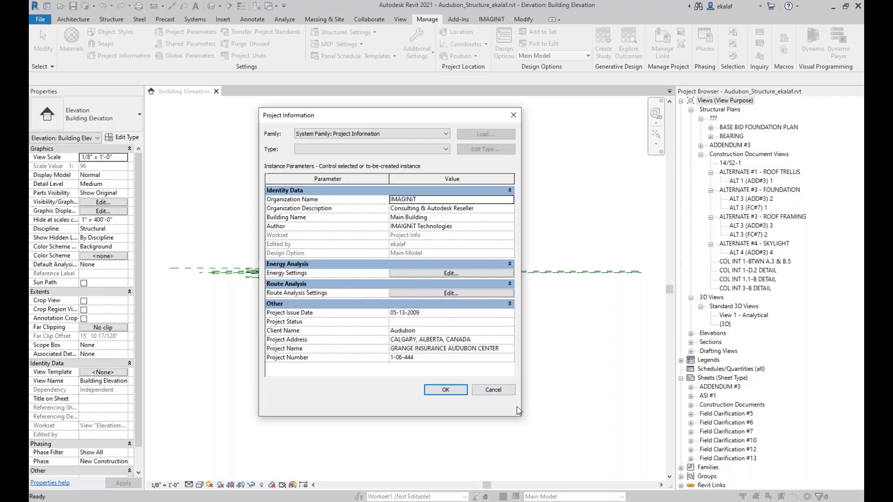
left_click(502, 390)
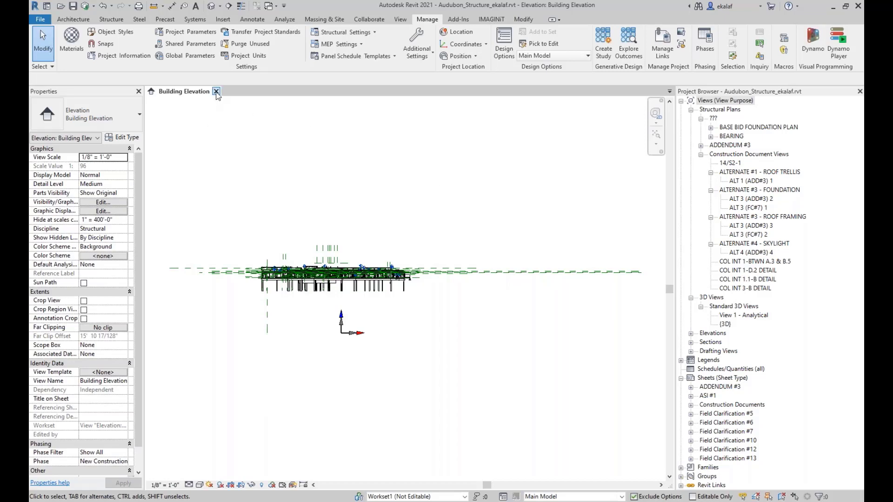
Close the Audubon_Structure project without saving the changes
left_click(216, 92)
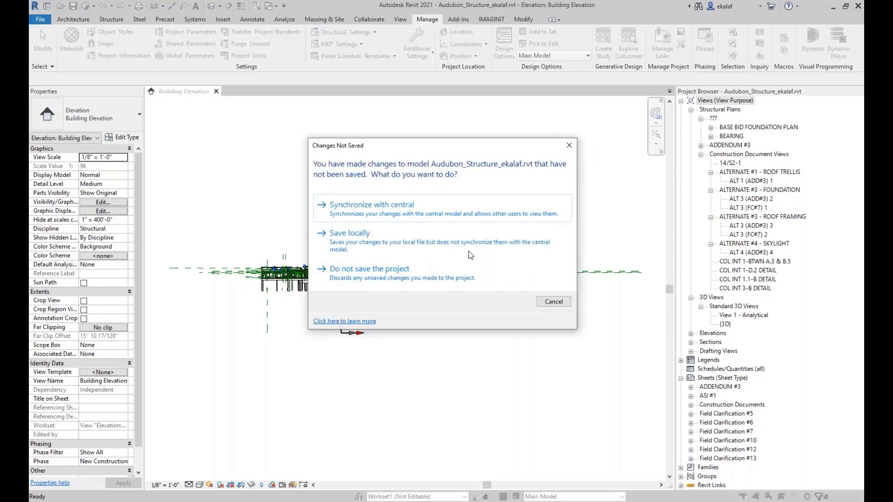
left_click(389, 273)
left_click(390, 253)
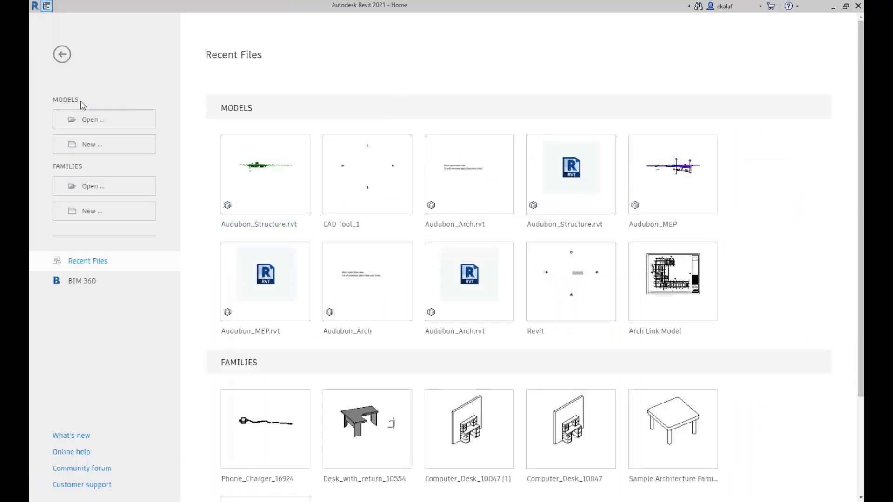
Open Audubon_Arch.rvt from the Project Information Synch folder as a new local file, overwriting the existing copy and accepting the worksets
left_click(93, 120)
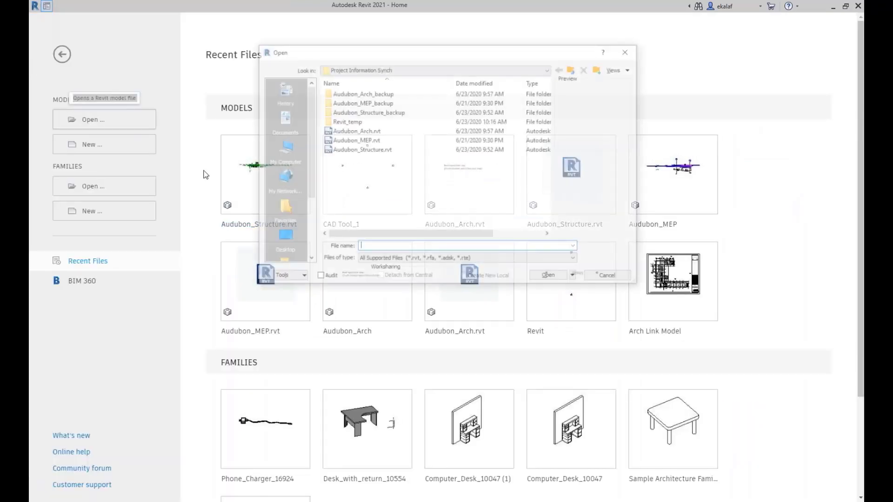
left_click(364, 132)
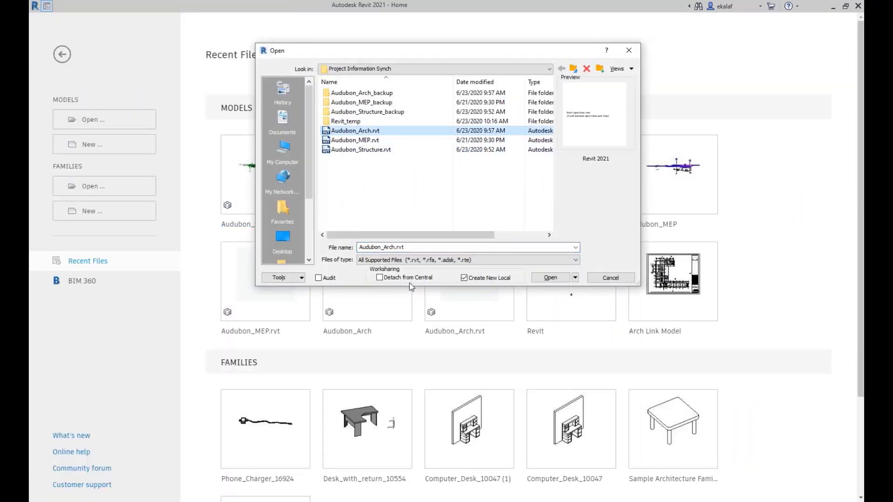
left_click(553, 278)
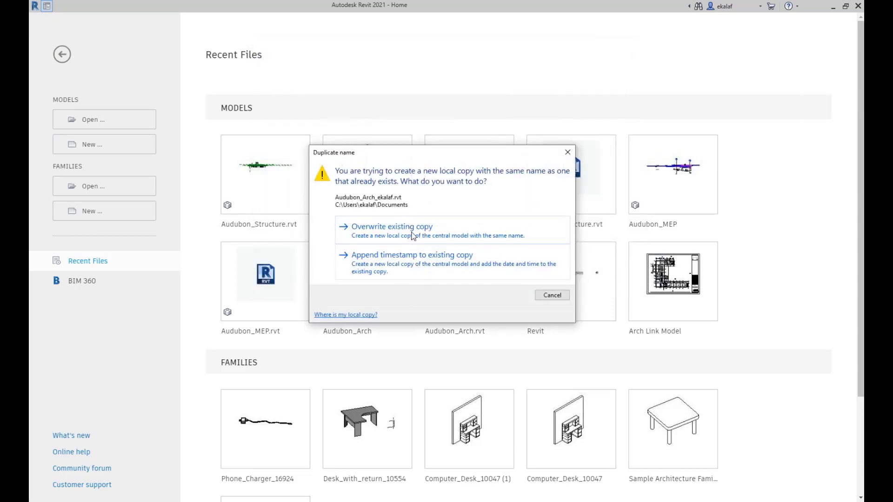
left_click(412, 235)
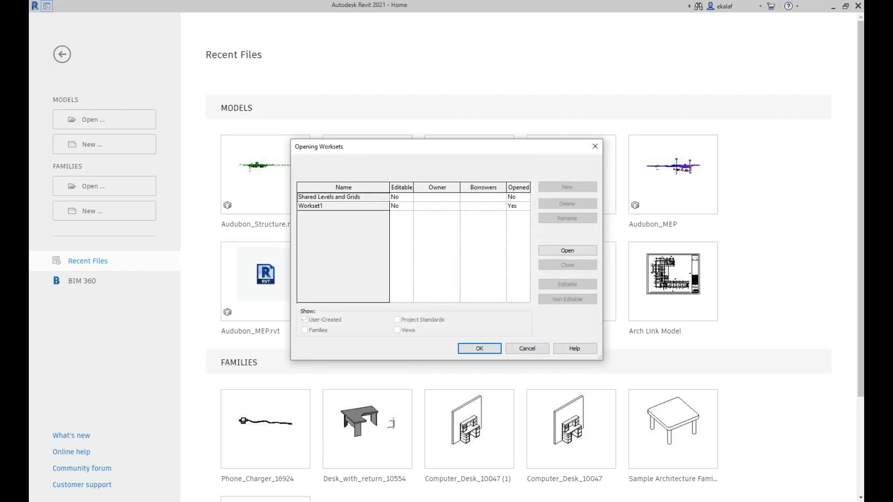
key("Return")
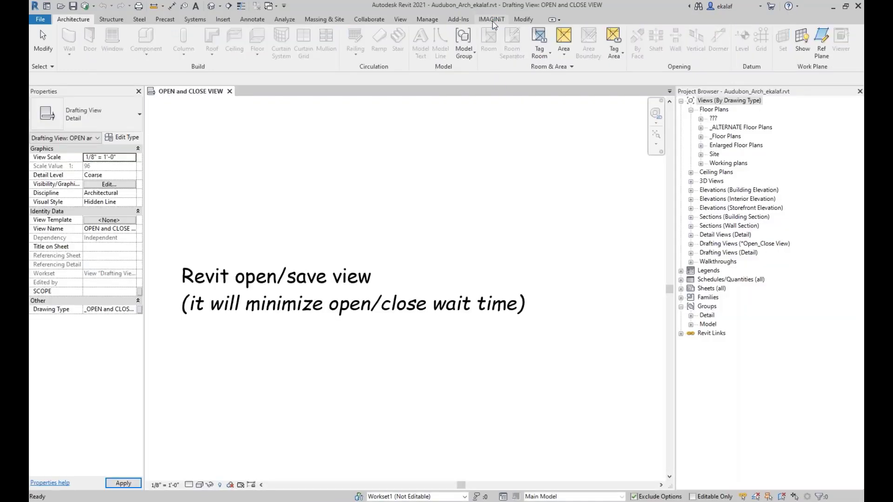
left_click(492, 19)
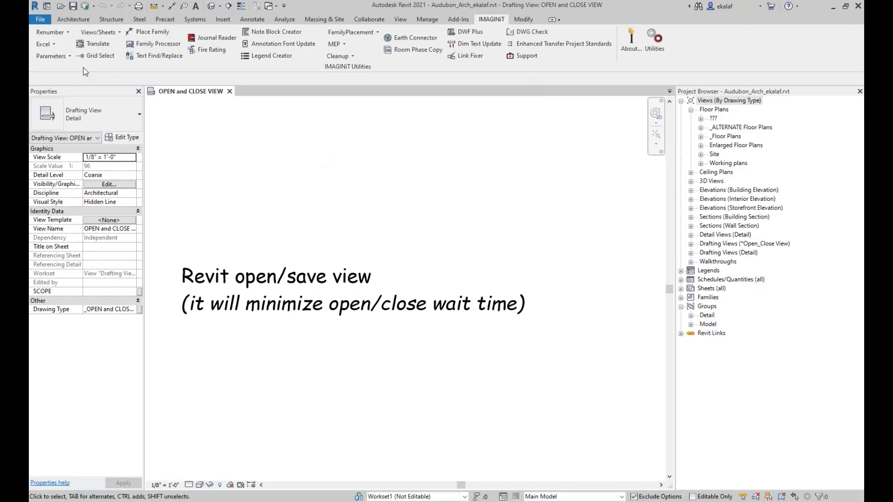
left_click(41, 21)
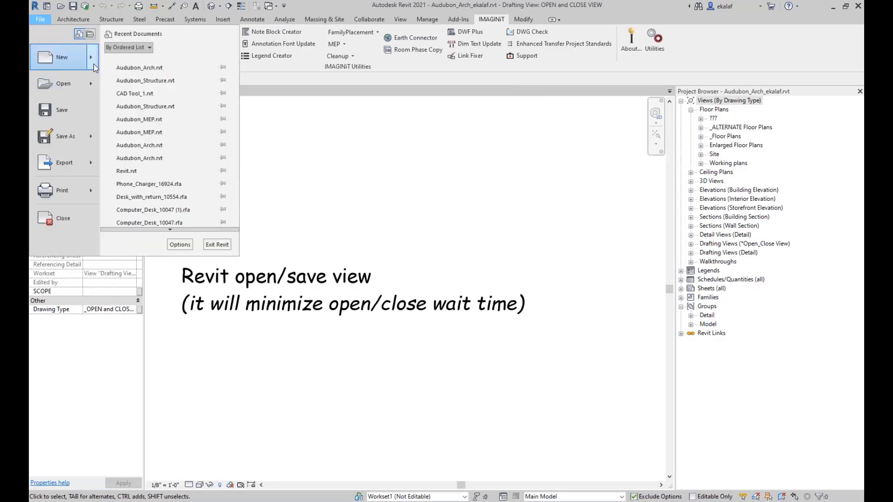
mouse_move(94, 63)
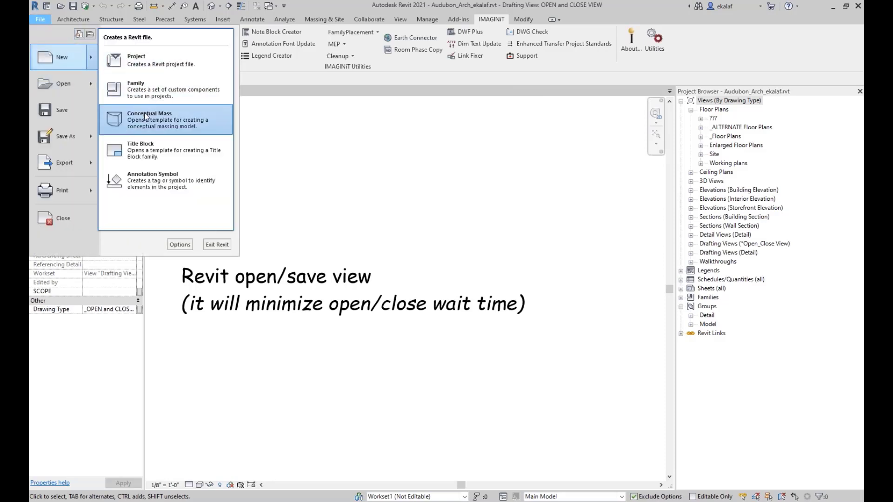
left_click(303, 168)
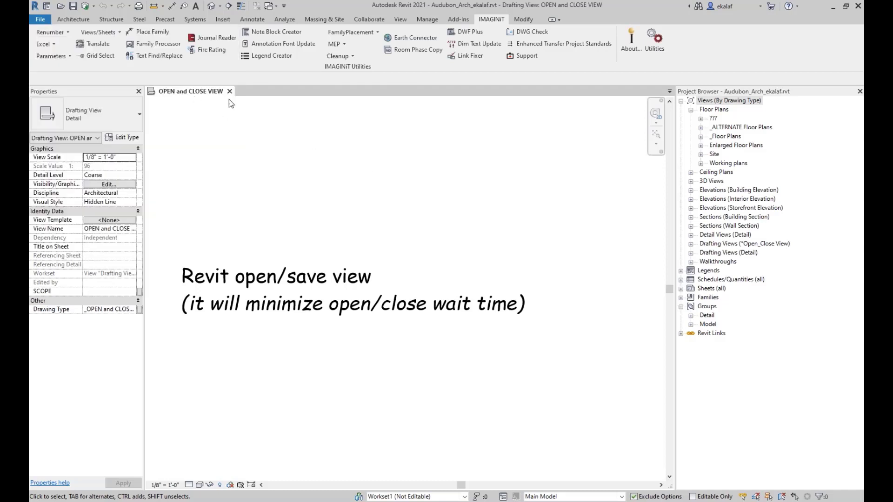
Close the Audubon_Arch project without saving and relinquish all elements and worksets
left_click(229, 91)
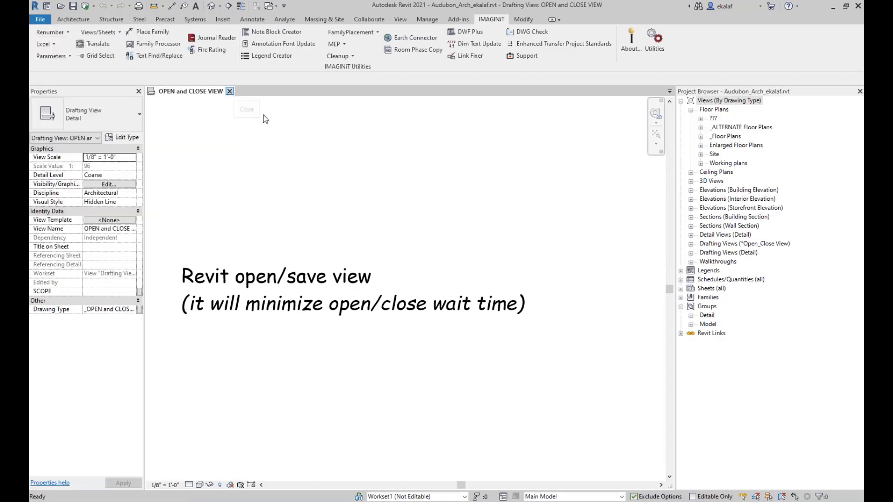
left_click(365, 268)
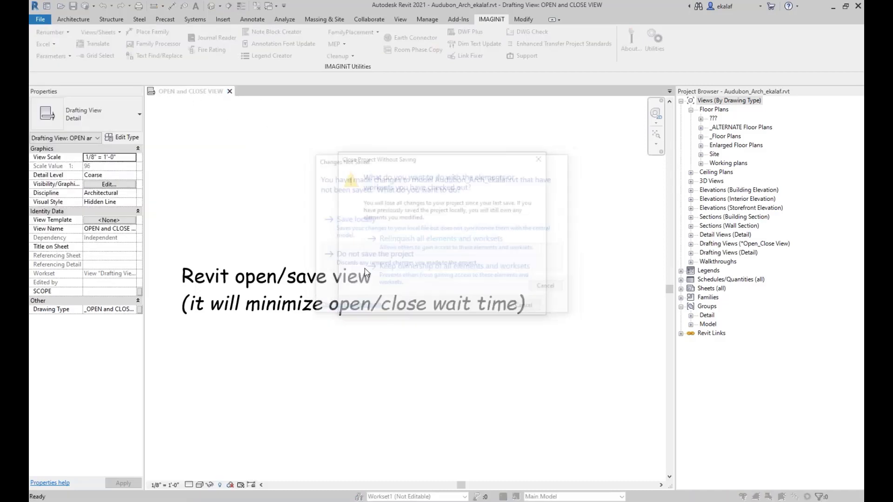
left_click(382, 236)
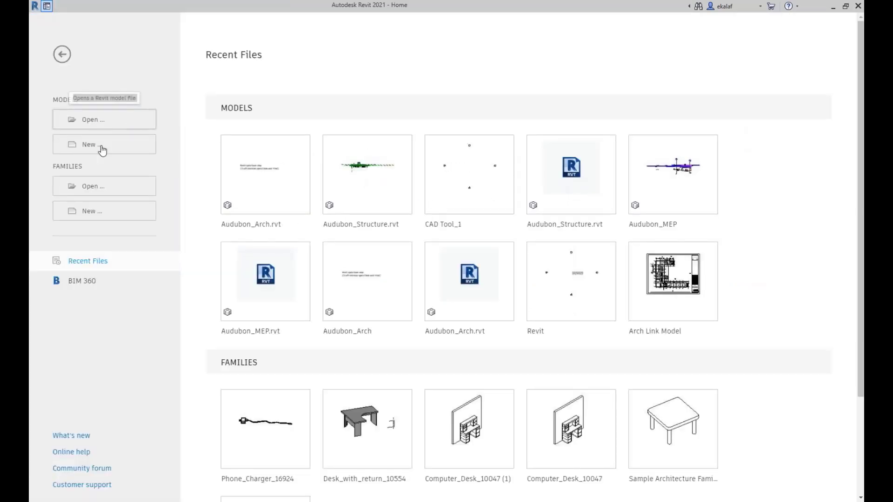
Create a new project template based on the Imperial-Architectural Template
left_click(99, 144)
left_click(445, 234)
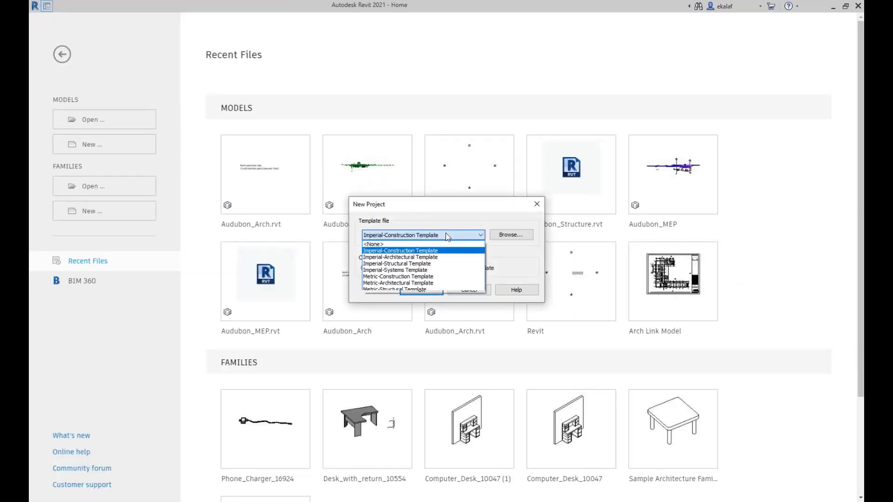
left_click(419, 258)
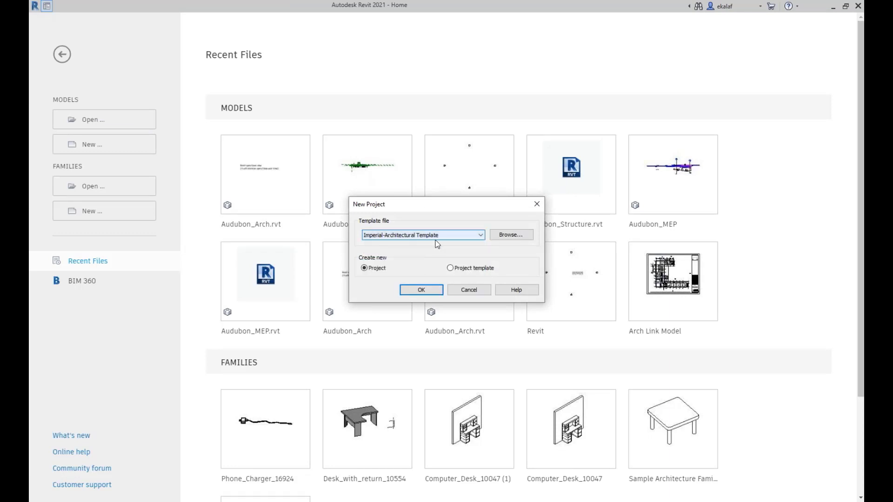
left_click(451, 269)
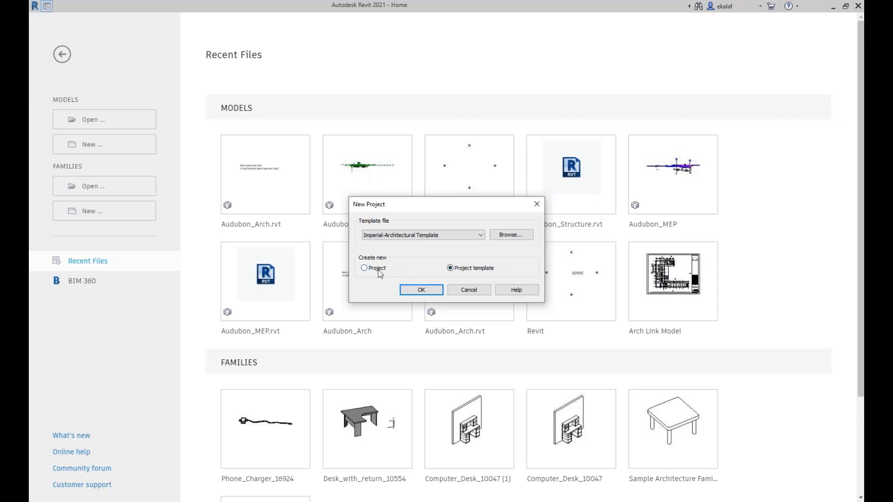
left_click(479, 271)
left_click(421, 289)
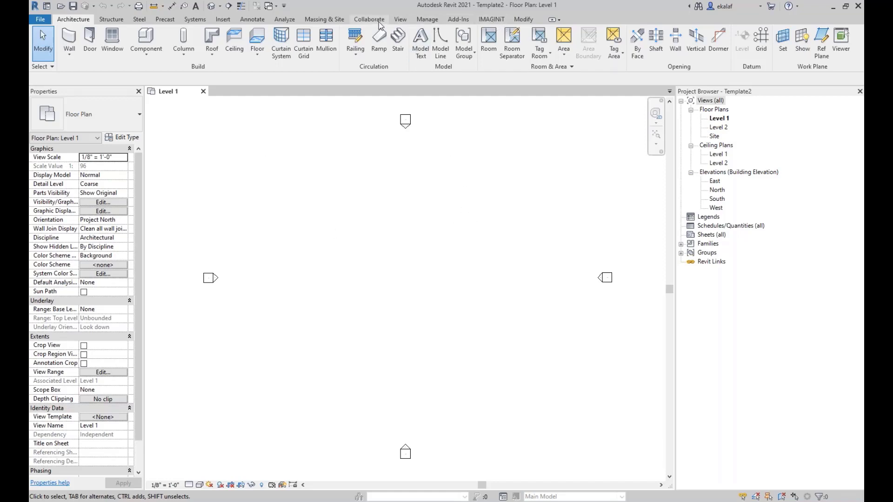
Review the names of the view templates included in the new project template
left_click(400, 19)
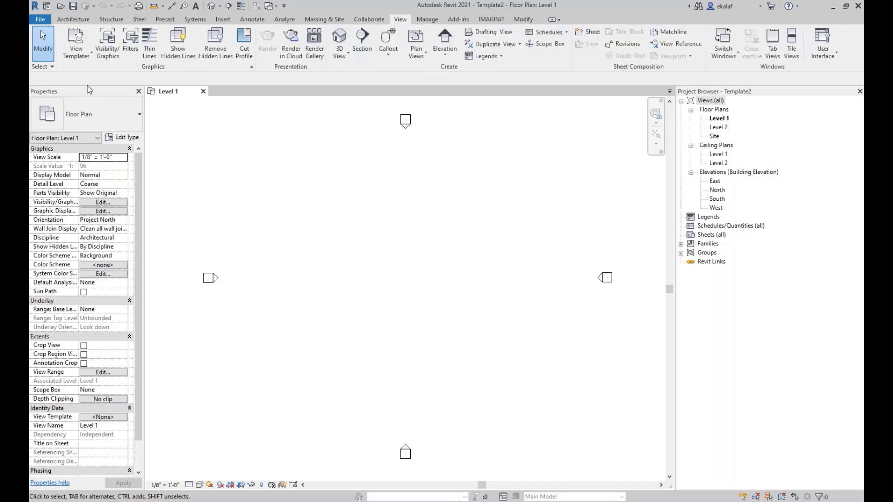
left_click(76, 42)
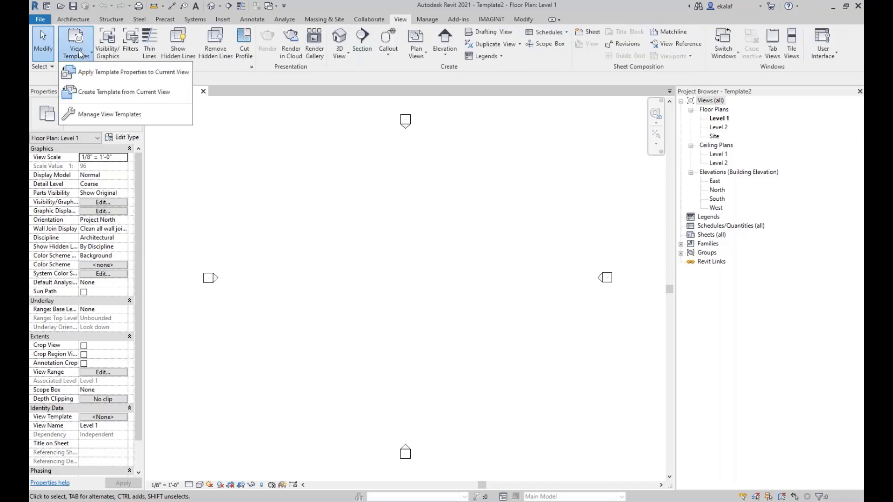
left_click(99, 116)
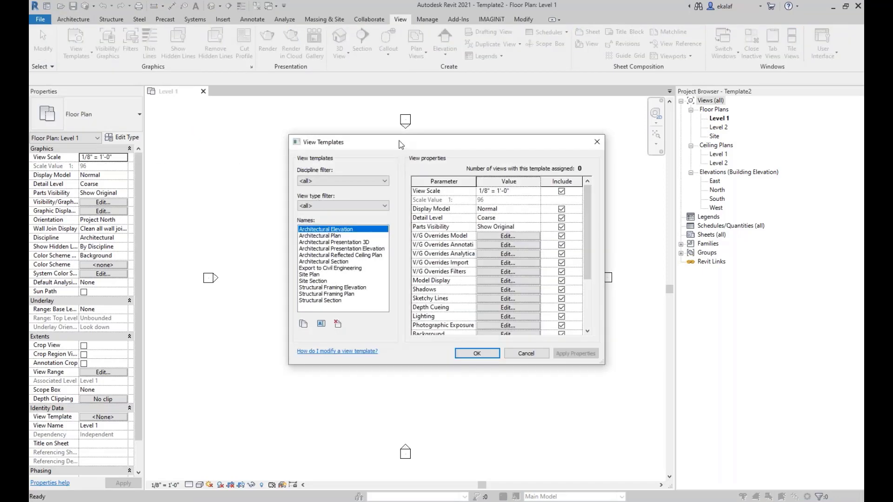
left_click_drag(399, 142, 301, 118)
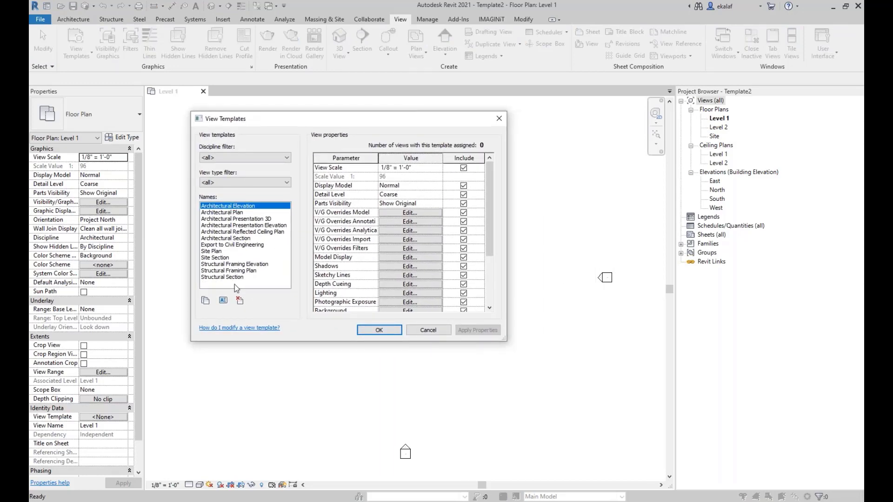
left_click(499, 119)
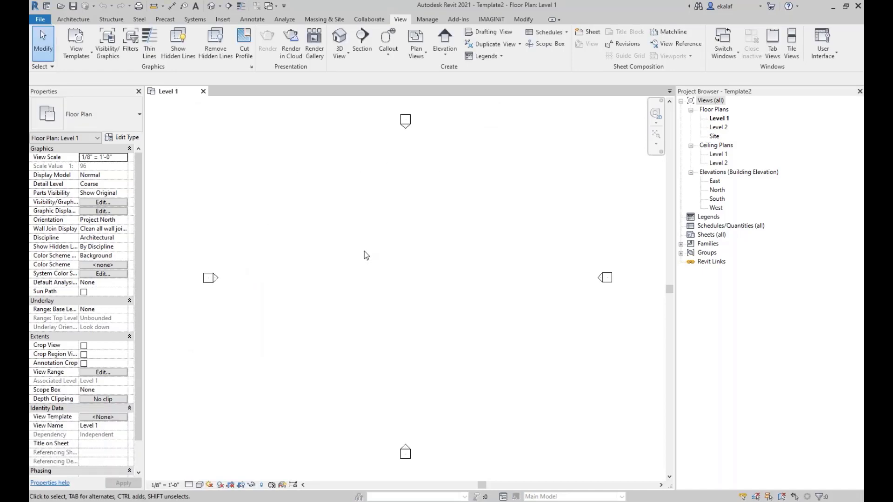
Start Enhanced Transfer Project Standards and choose Audubon_Arch.rvt from the 2020_05_28 folder as the source project
left_click(490, 19)
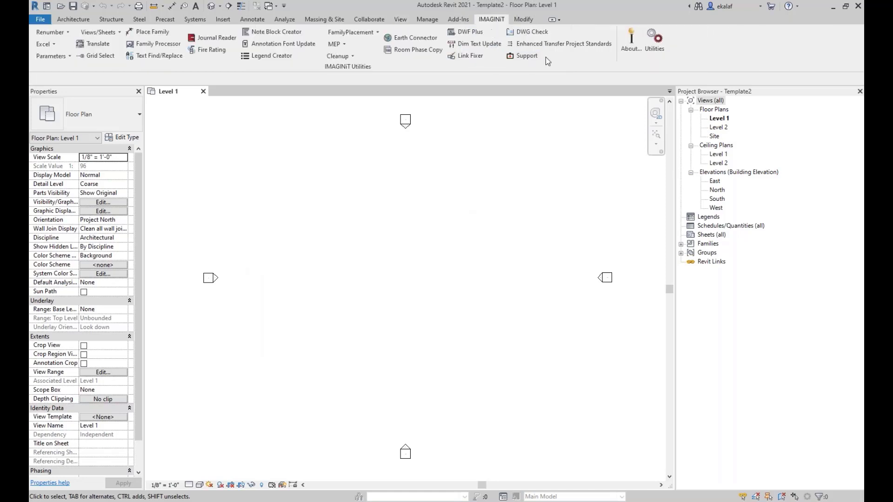
left_click(595, 46)
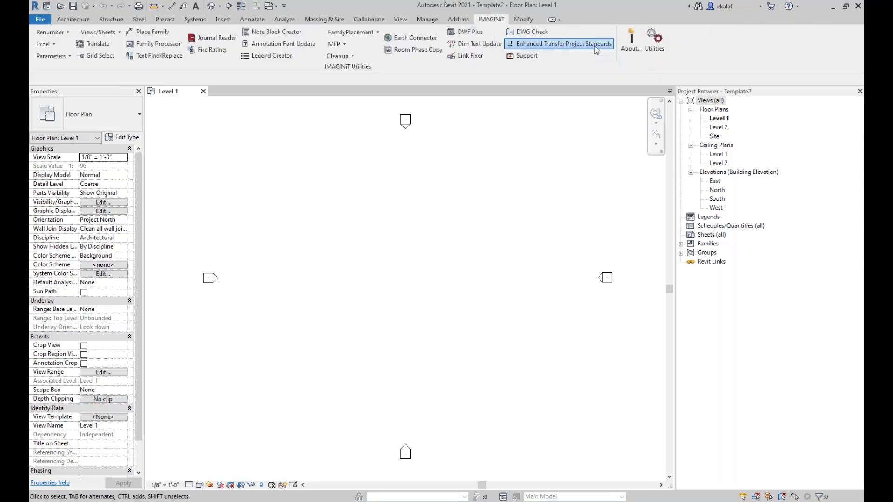
left_click_drag(451, 154, 302, 132)
left_click(396, 158)
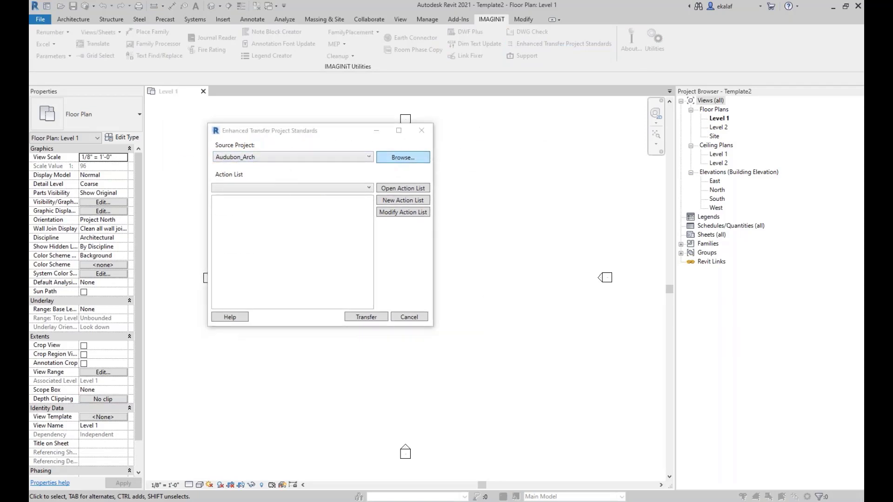
left_click(350, 216)
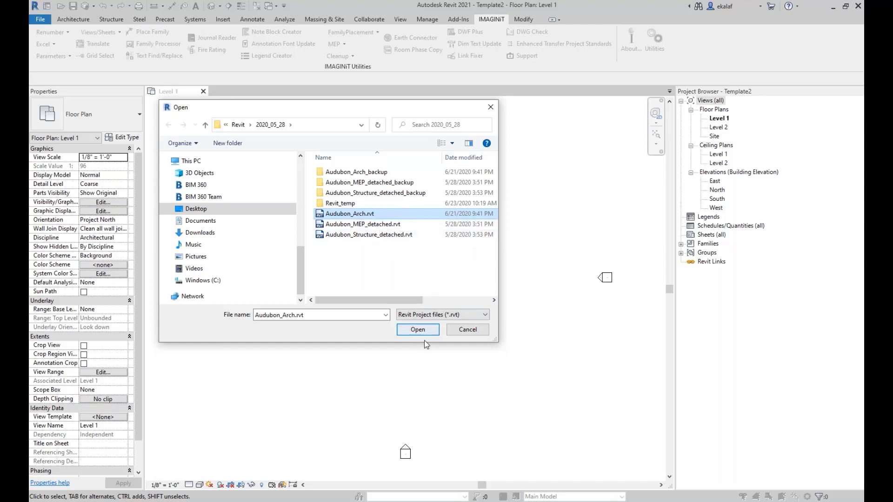
left_click(417, 330)
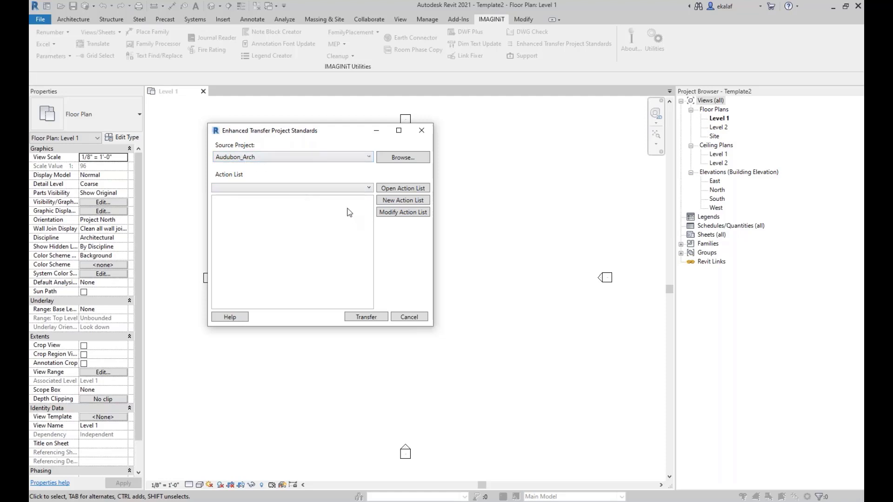
View the saved action lists available for the transfer without loading any of them
left_click(356, 188)
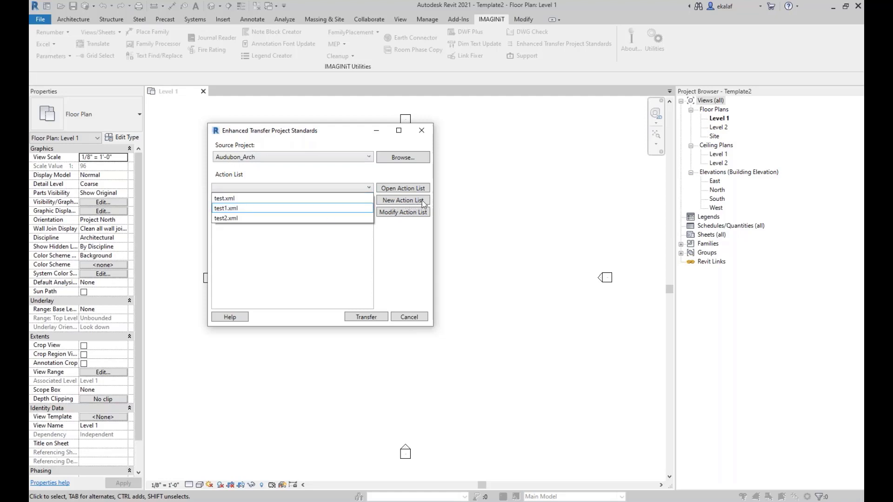
left_click(255, 192)
left_click(255, 192)
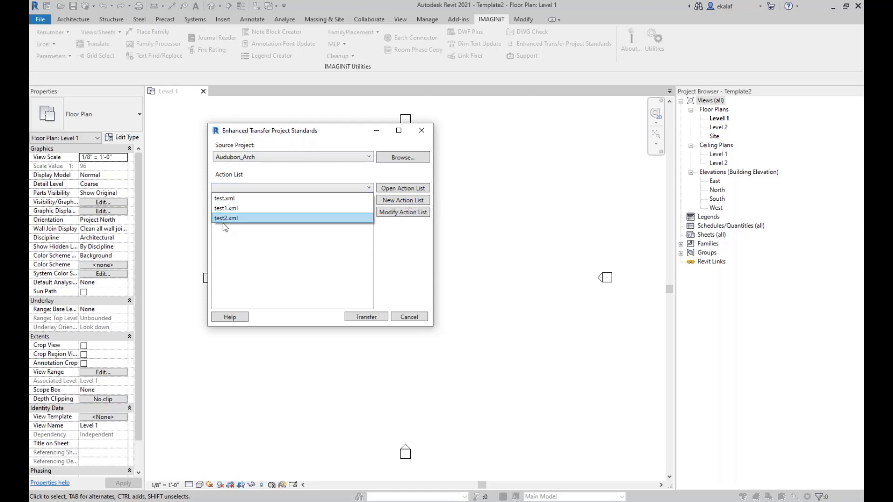
left_click(244, 242)
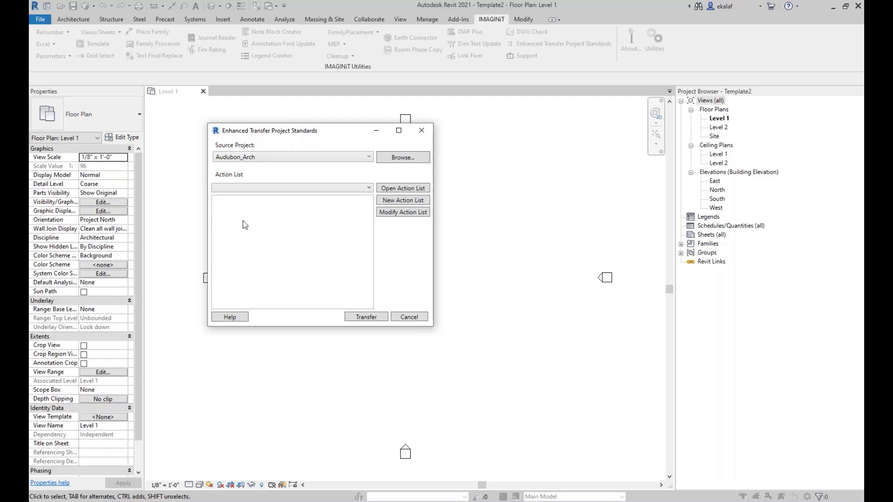
left_click(235, 188)
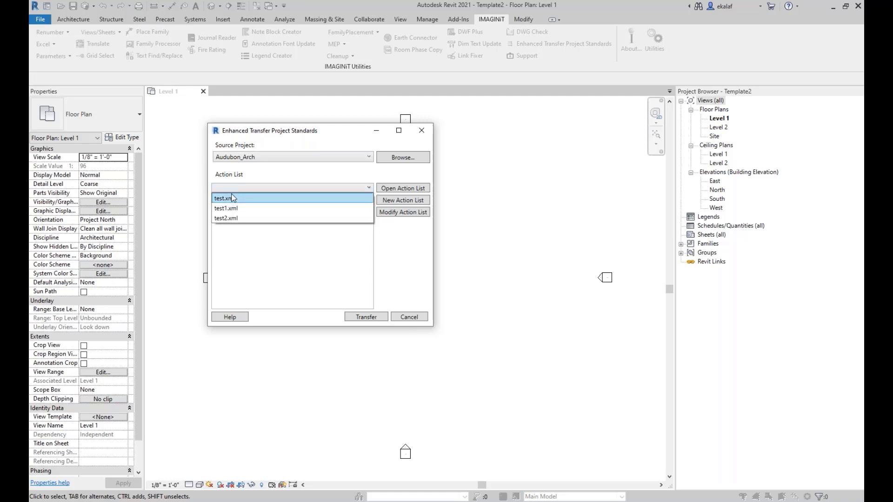
left_click(236, 248)
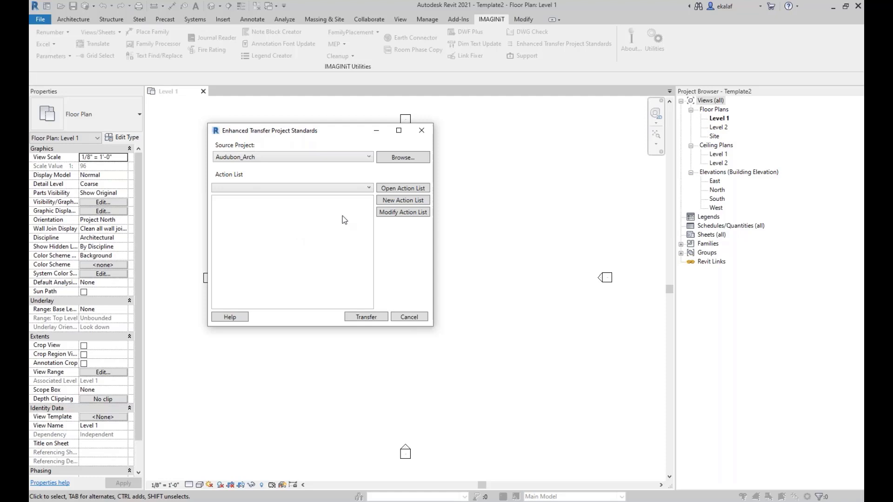
Start a new action list, review the available action types, and keep Transfer Project Standards as the display name
left_click(403, 205)
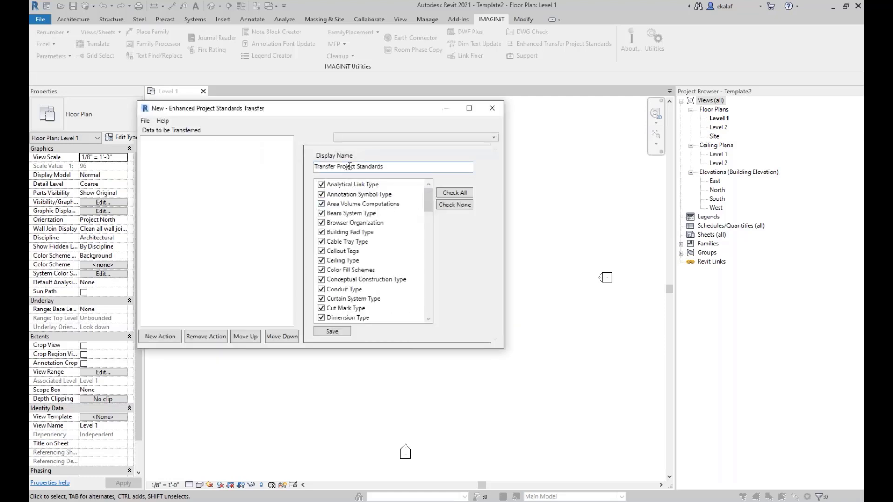
left_click(392, 138)
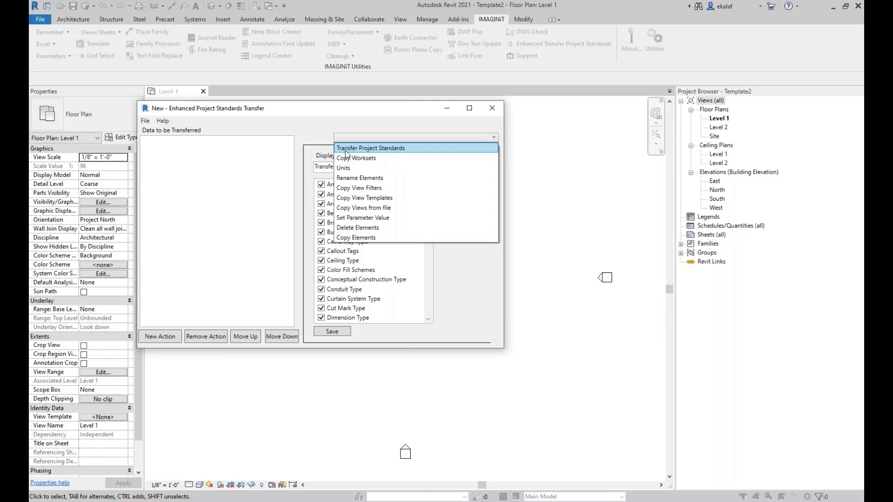
left_click(380, 138)
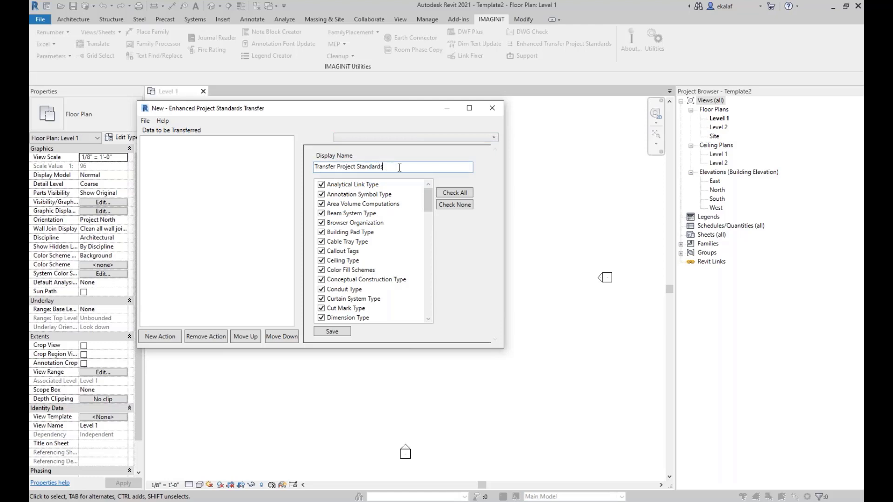
left_click_drag(398, 168, 274, 168)
left_click(384, 169)
left_click_drag(394, 168, 283, 170)
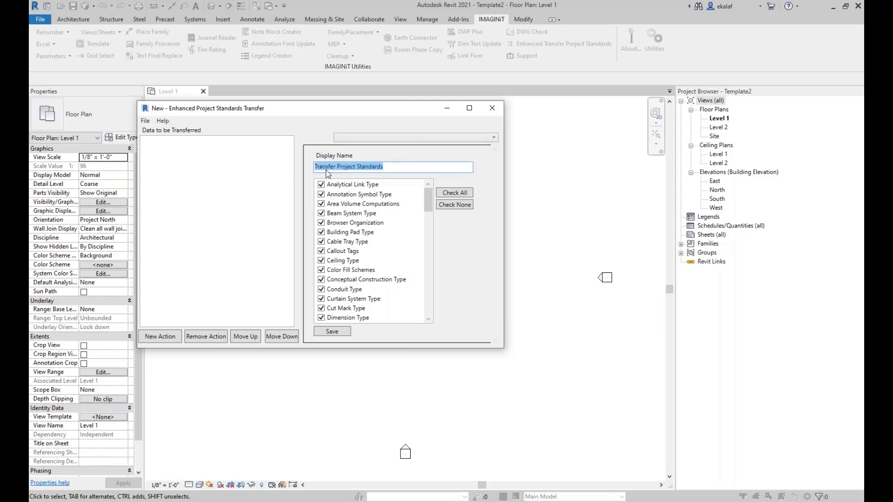
left_click(392, 166)
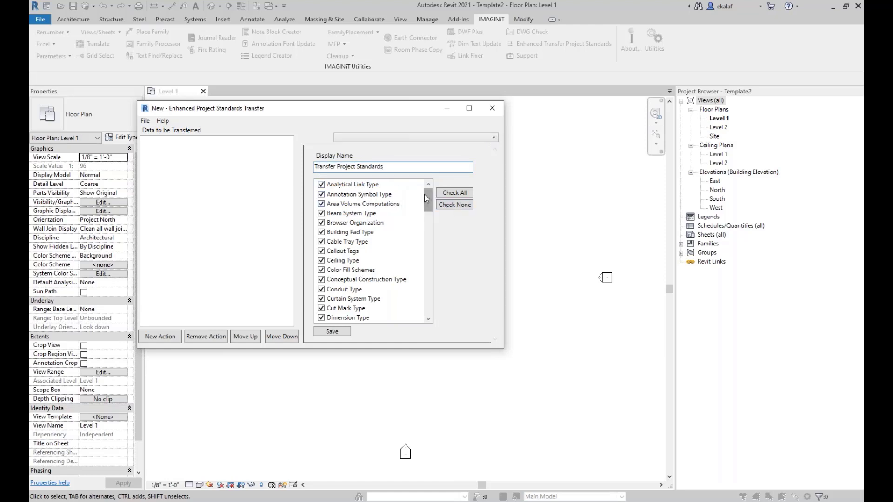
Clear all standards in the Transfer Project Standards action and include Section Tags
left_click(448, 207)
scroll(372, 204, "down", 1)
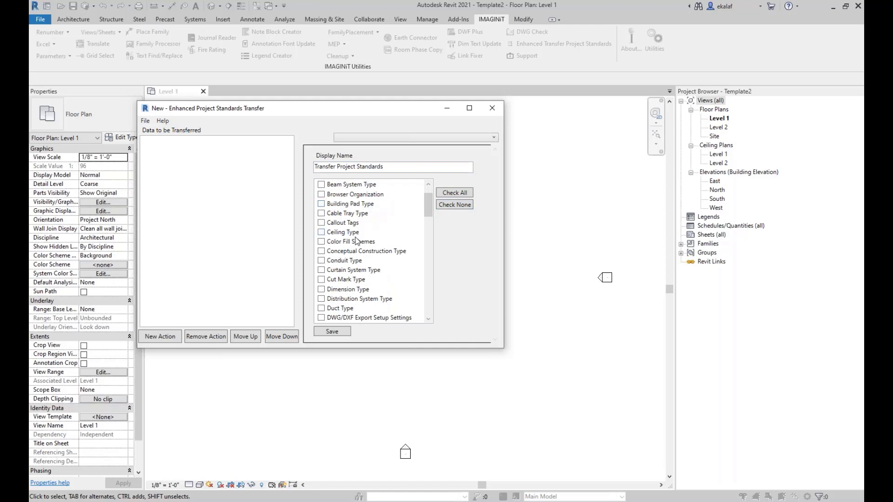
scroll(359, 244, "down", 1)
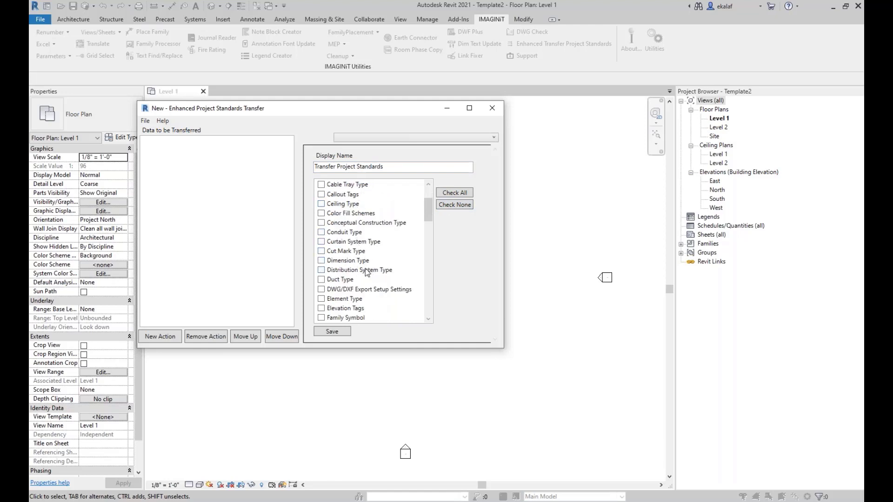
scroll(356, 242, "down", 1)
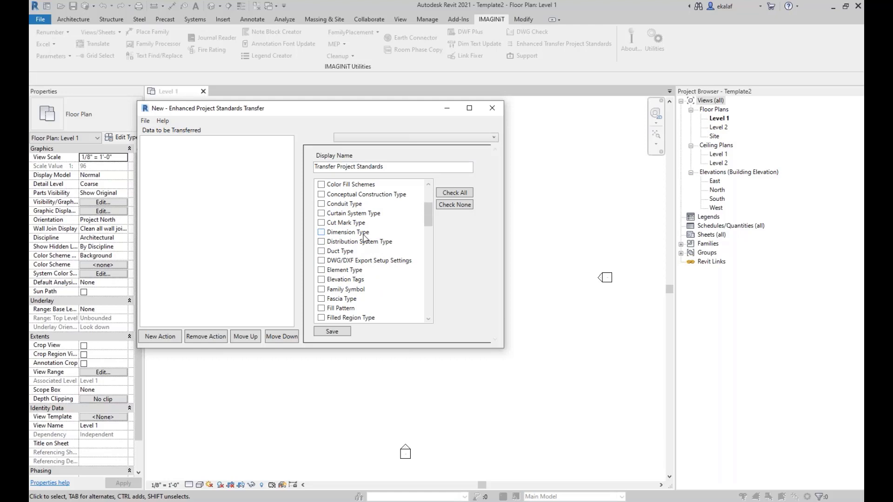
scroll(363, 239, "down", 3)
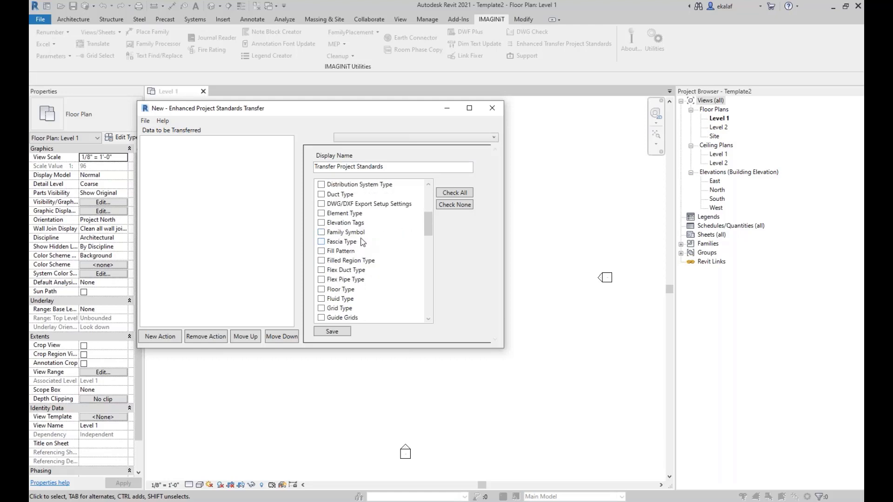
scroll(362, 241, "down", 5)
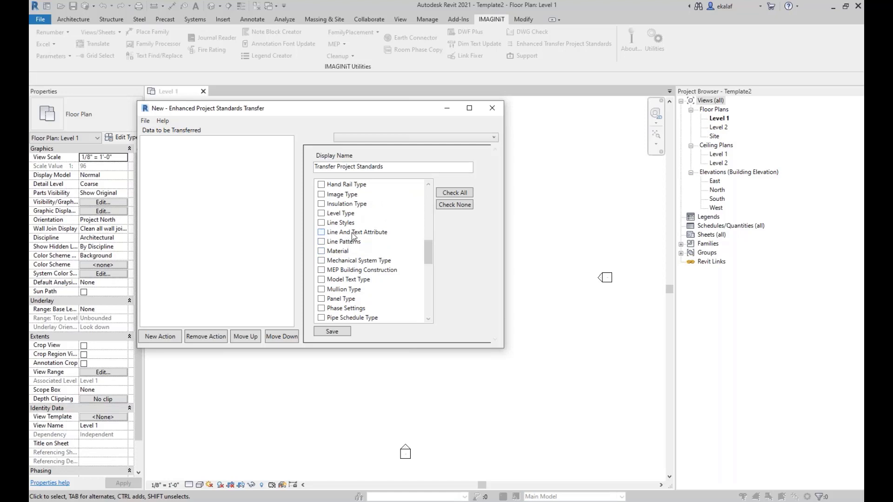
scroll(426, 251, "down", 7)
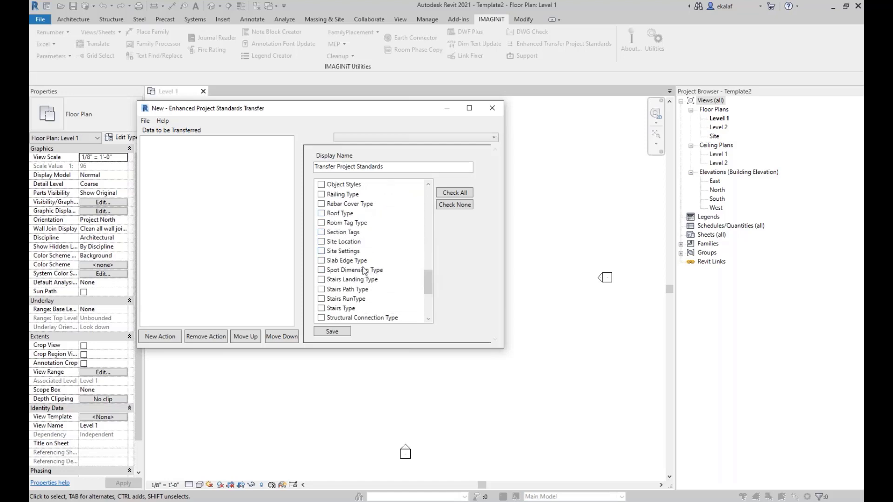
left_click(321, 232)
Include Elevation Tags among the standards to transfer
scroll(353, 242, "up", 10)
scroll(357, 245, "up", 8)
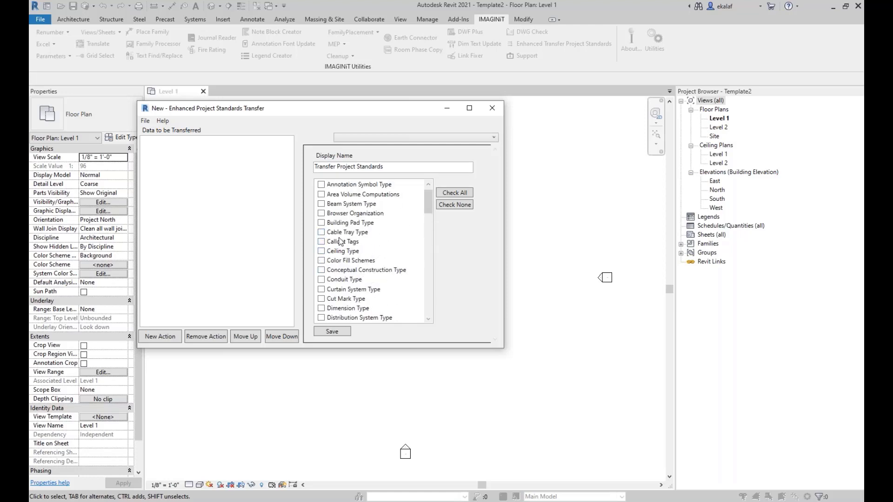
scroll(350, 217, "down", 2)
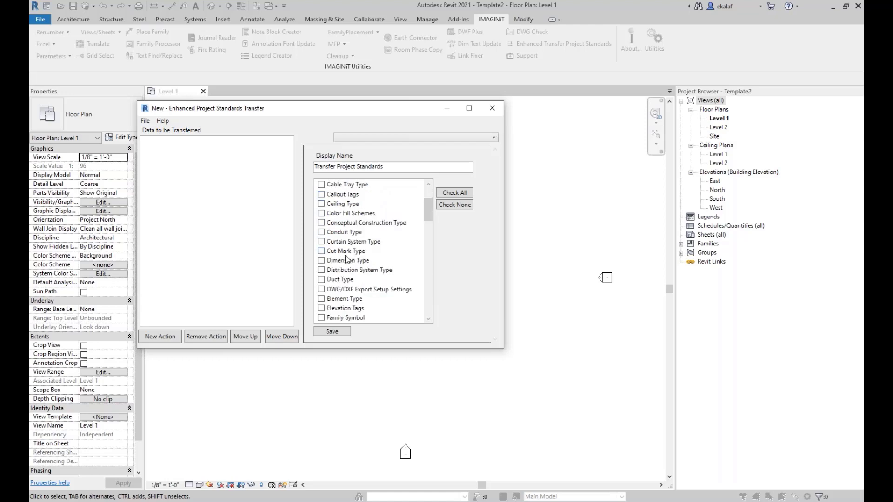
scroll(346, 218, "down", 4)
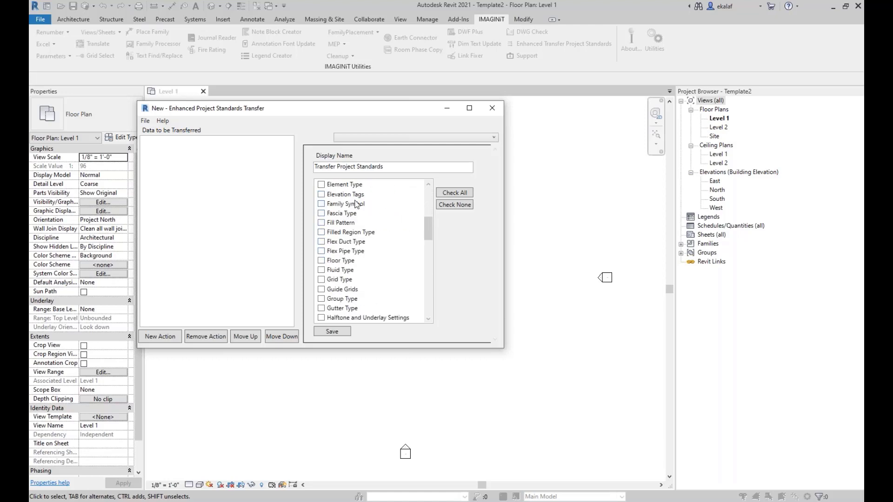
left_click(321, 194)
scroll(370, 206, "up", 1)
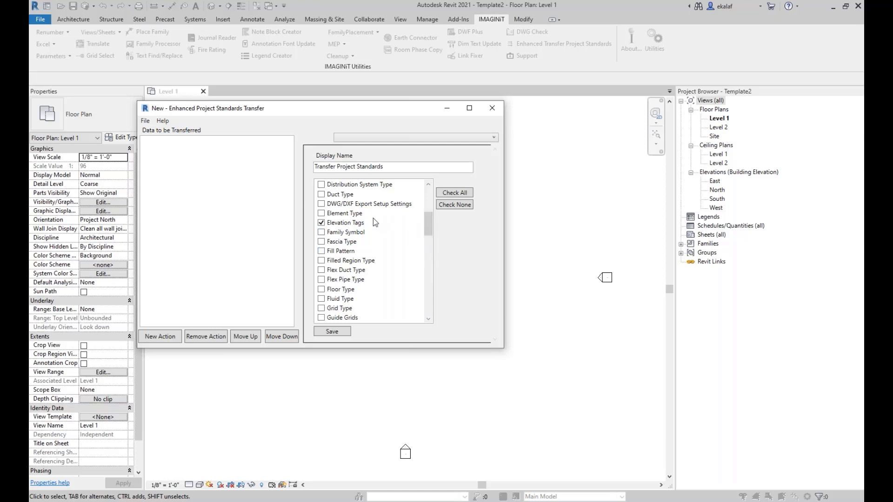
scroll(367, 217, "up", 5)
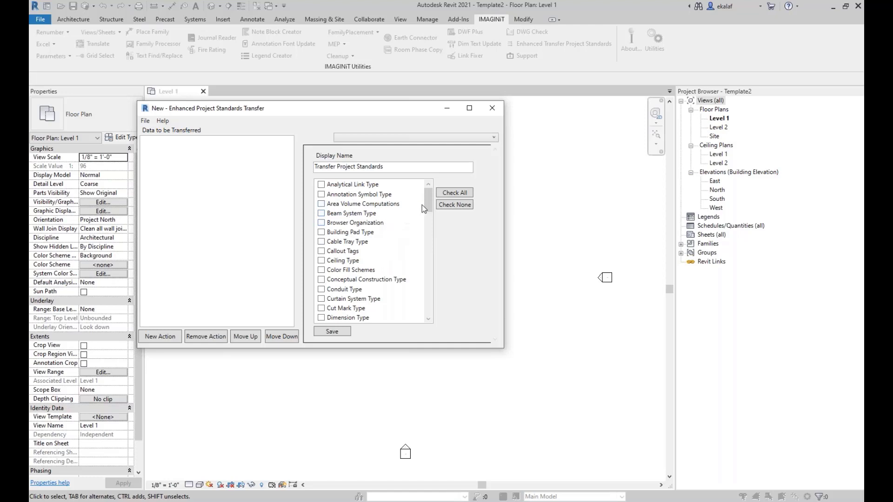
Include Dimension Type, Fill Pattern and Filled Region Type among the standards to transfer
left_click_drag(428, 197, 429, 208)
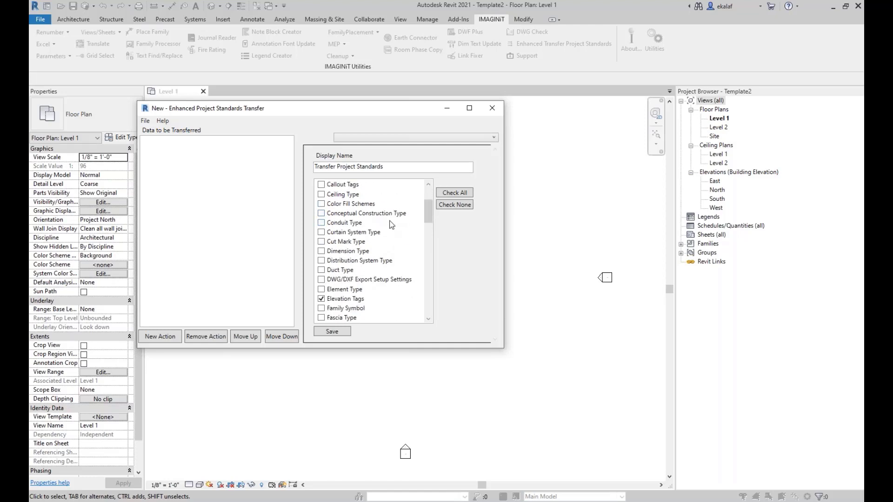
left_click(328, 251)
scroll(378, 227, "down", 1)
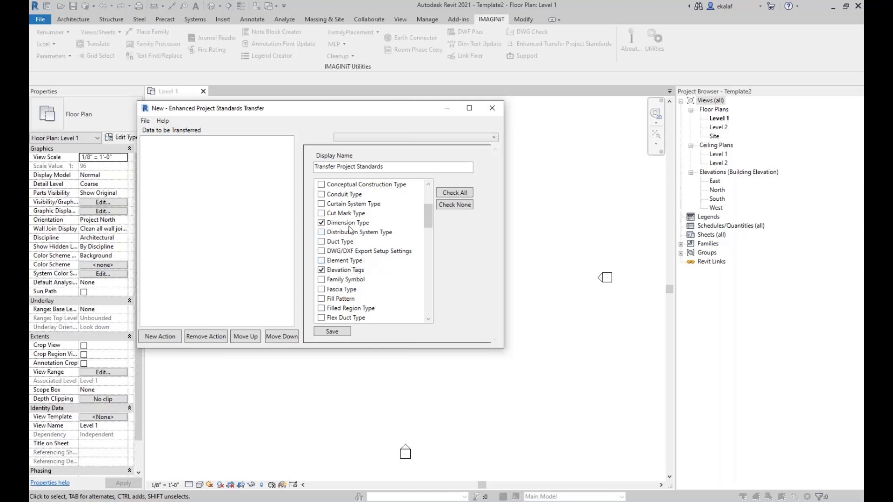
scroll(353, 276, "down", 1)
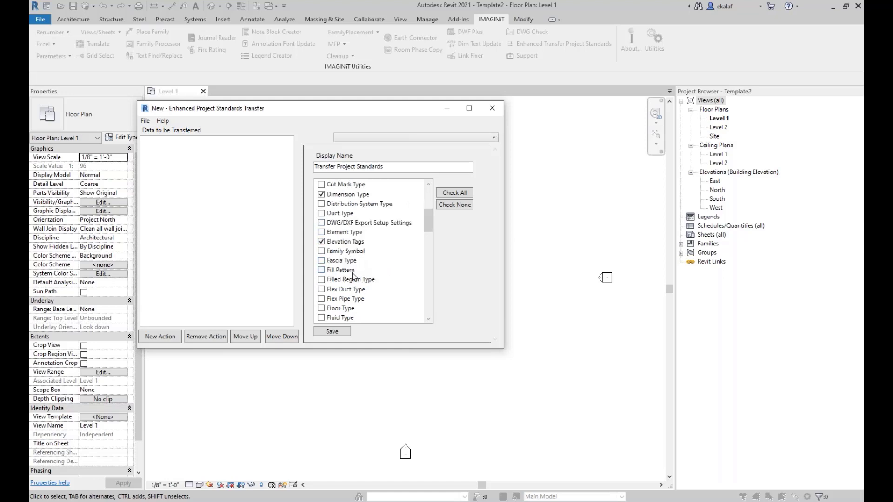
left_click(355, 270)
scroll(386, 271, "down", 1)
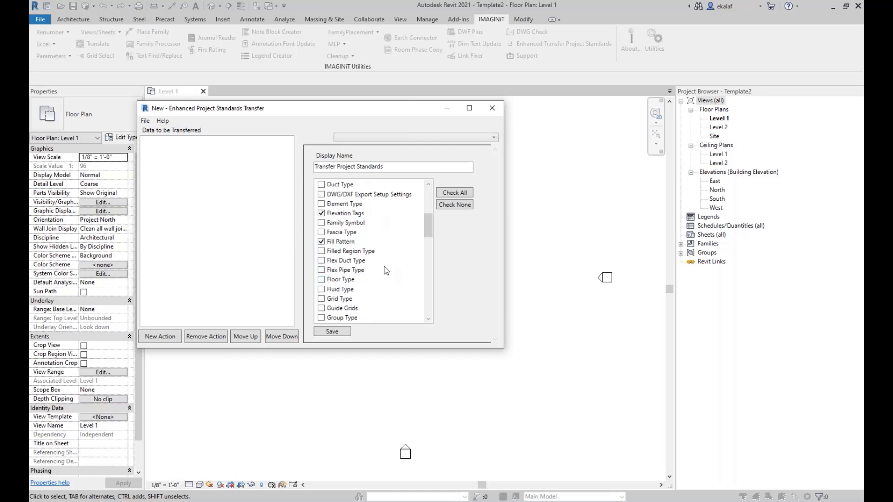
left_click(331, 257)
scroll(378, 225, "down", 2)
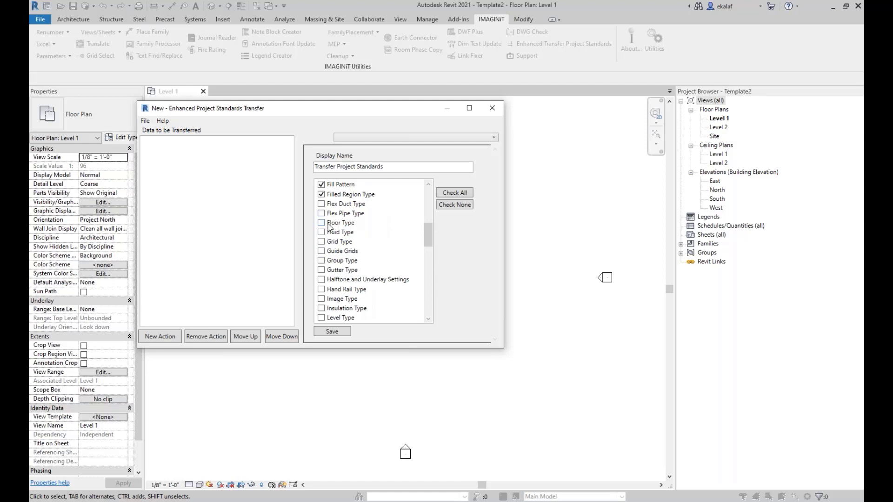
Include every available standard in the Transfer Project Standards action and save it to the data to be transferred
scroll(330, 226, "down", 3)
scroll(329, 226, "up", 3)
scroll(357, 216, "up", 7)
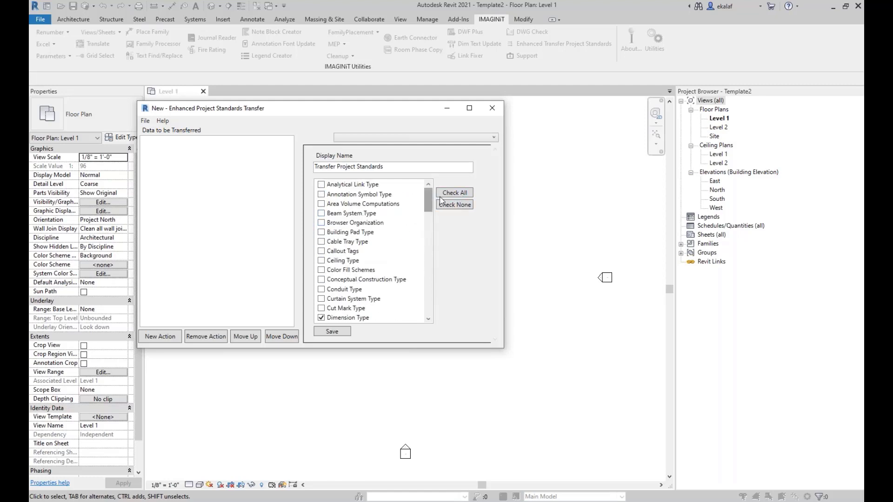
left_click(454, 195)
left_click(338, 334)
left_click(167, 142)
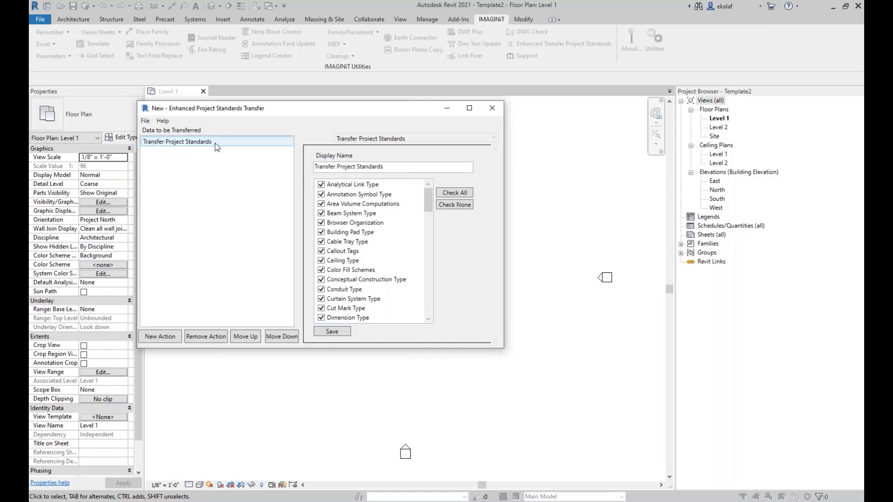
left_click(151, 141)
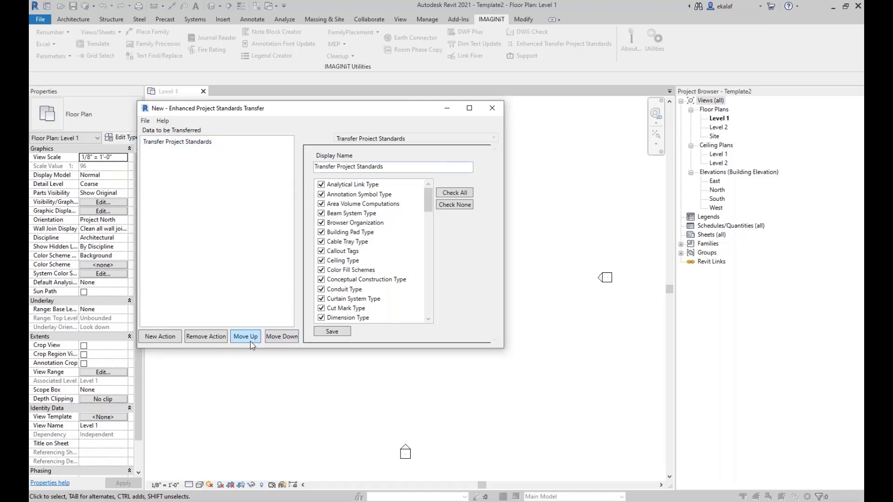
Start a new action of the Copy View Templates type, keeping its default display name and the wildcard *
left_click(161, 337)
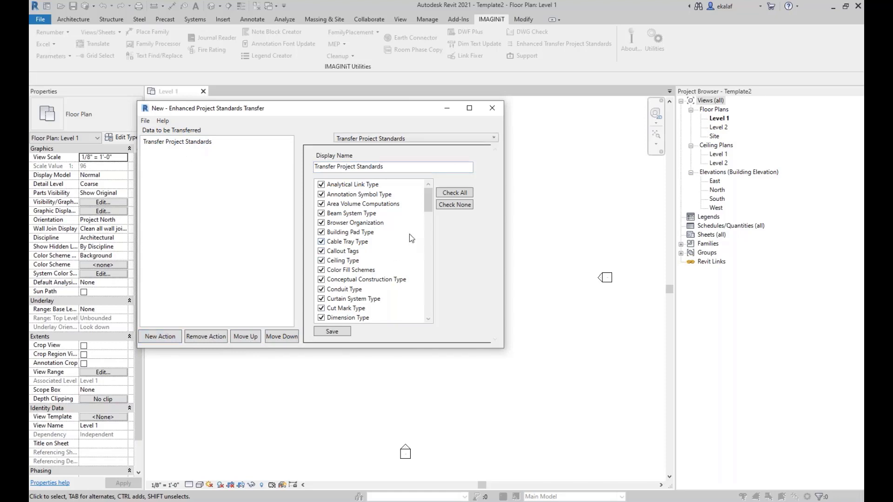
left_click(424, 139)
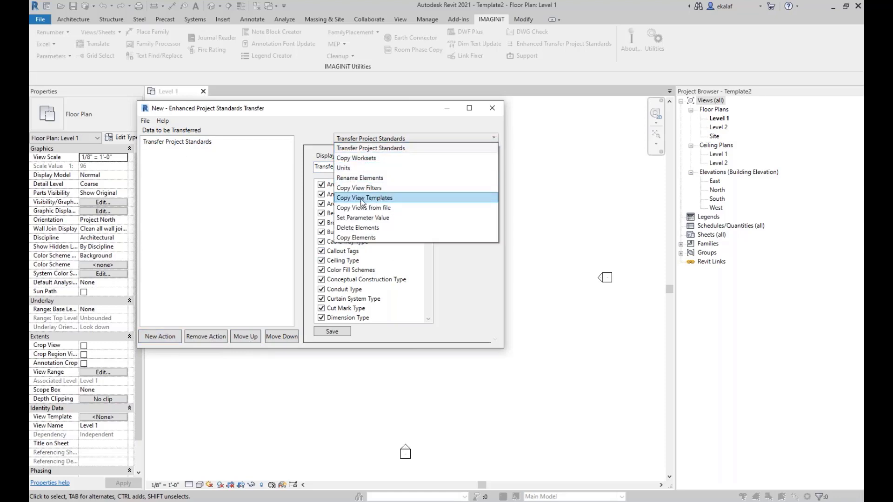
left_click(378, 198)
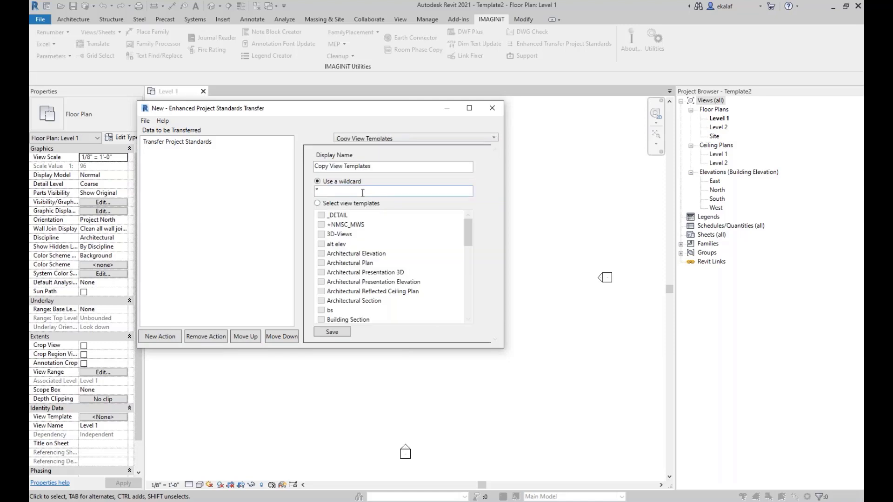
left_click(331, 192)
Try picking individual view templates, _DETAIL and +NMSC_MWS, for the Copy View Templates action, and clear both again
left_click(317, 203)
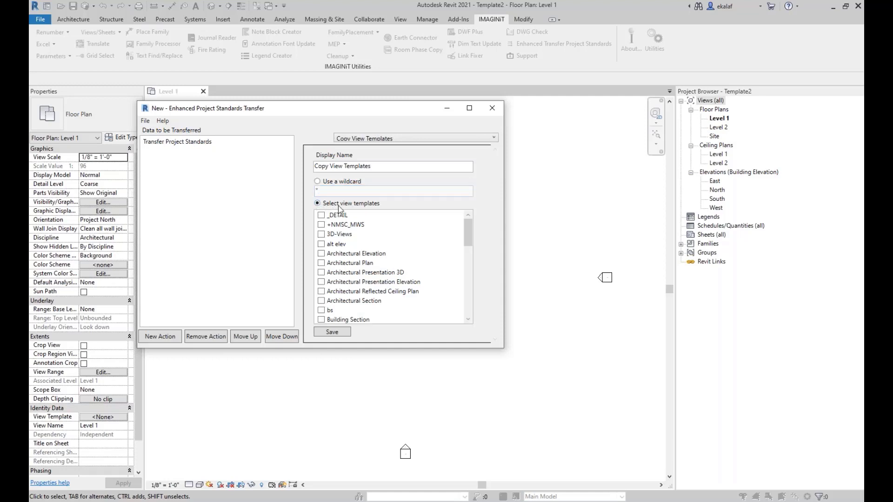
left_click(321, 216)
left_click(321, 225)
left_click(321, 225)
left_click(321, 215)
Set the Copy View Templates action to use the wildcard * and save the action
left_click(317, 182)
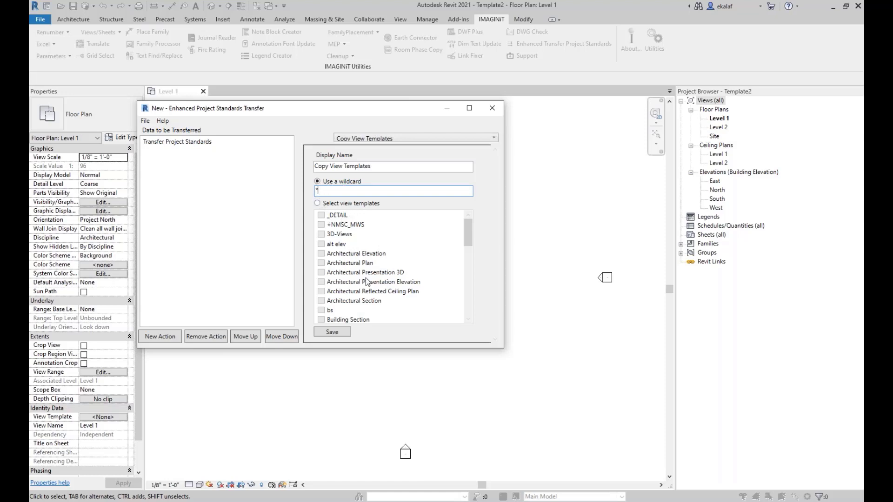
left_click(332, 332)
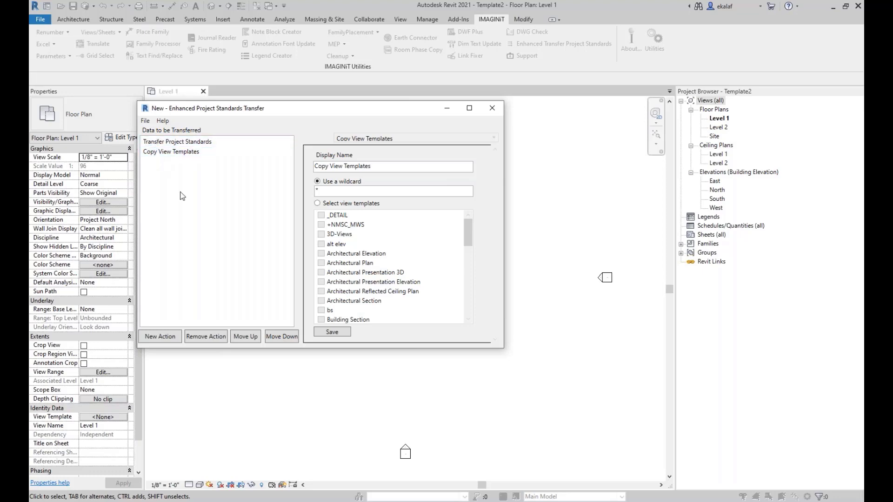
Save the action list as an XML file named test3 in the 2020_05_28 folder and close the action list editor
left_click(145, 122)
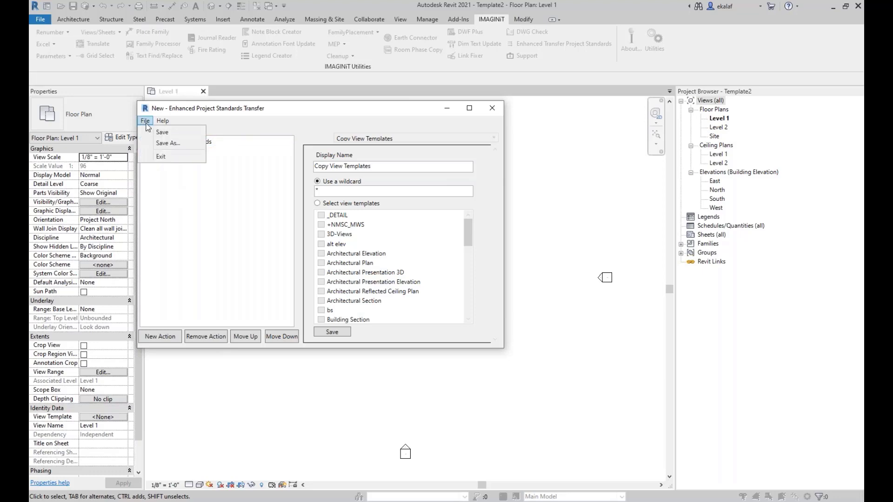
left_click(173, 132)
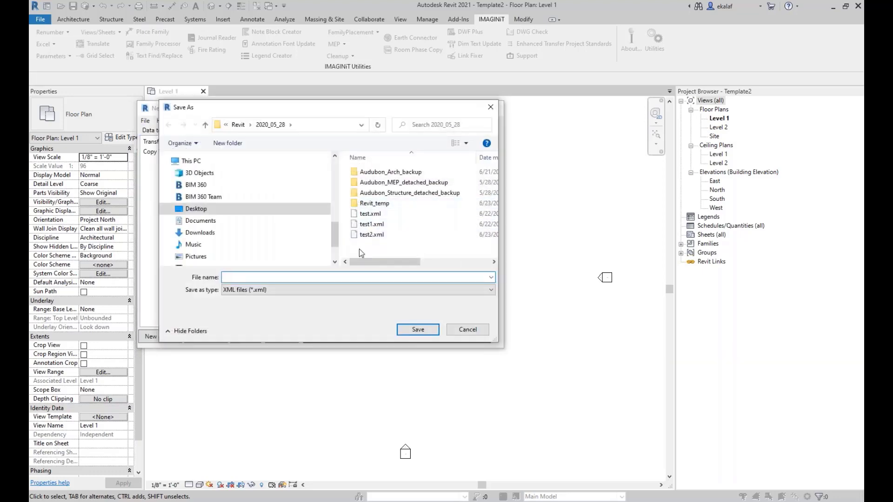
type("te")
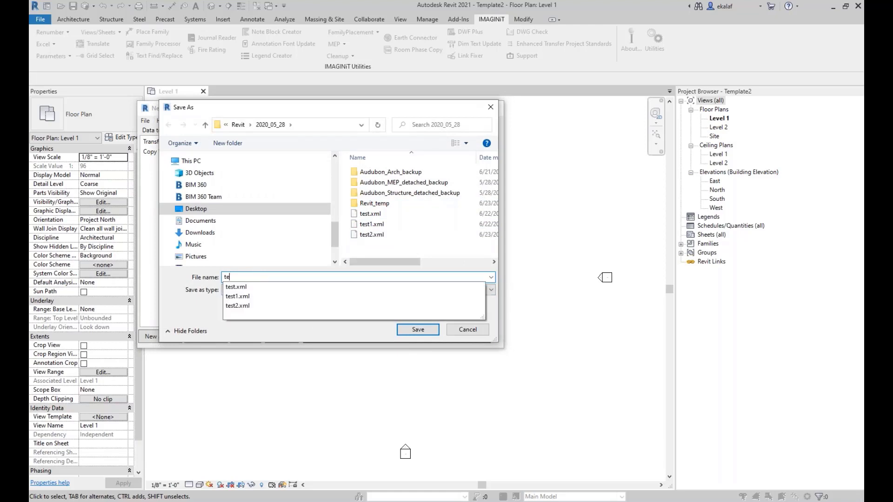
type("st2")
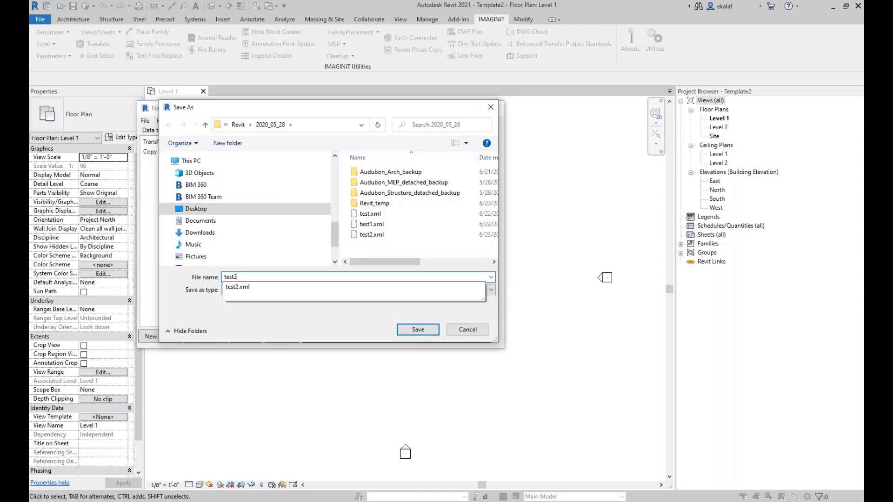
key("BackSpace")
type("3")
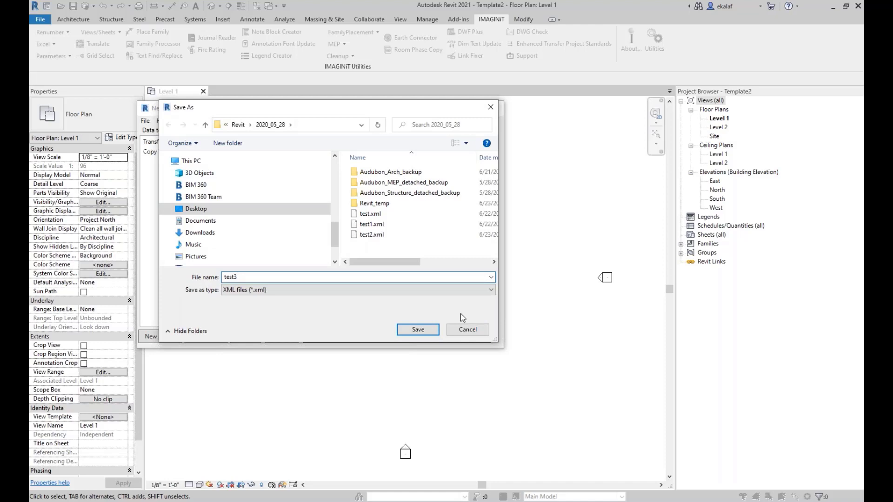
left_click(419, 330)
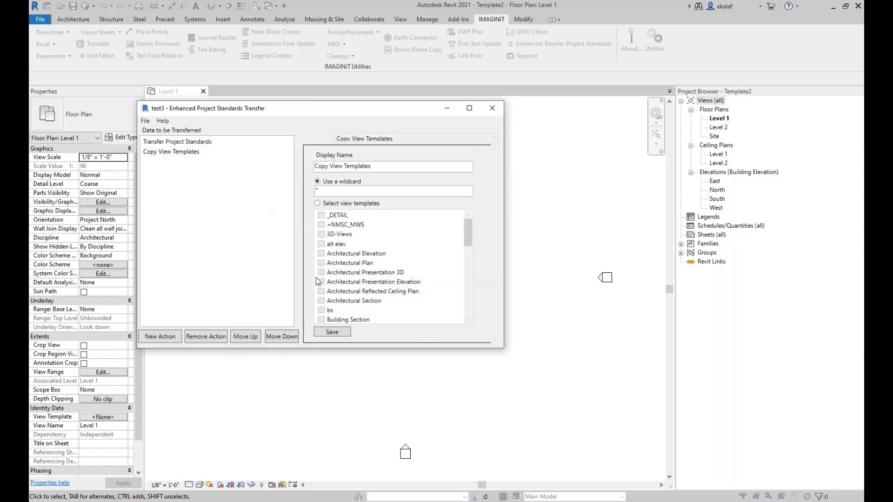
left_click(492, 108)
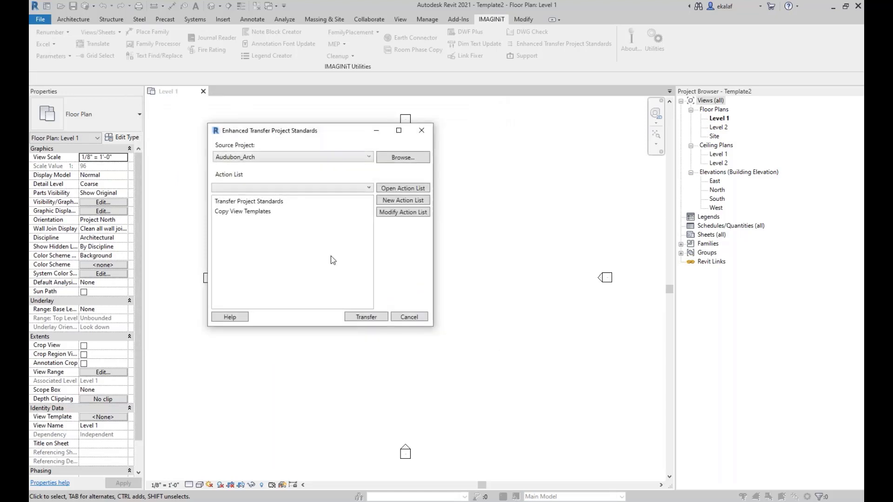
View the saved action list files in the 2020_05_28 folder without opening one
left_click(242, 212)
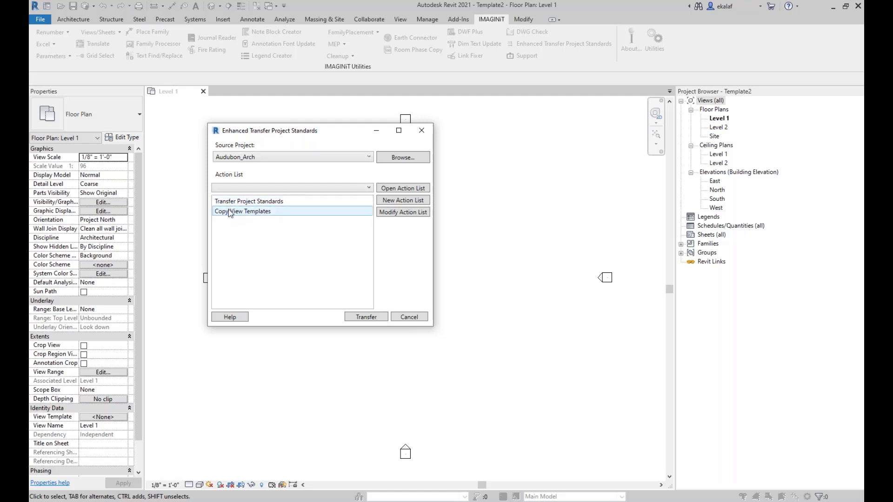
left_click(407, 193)
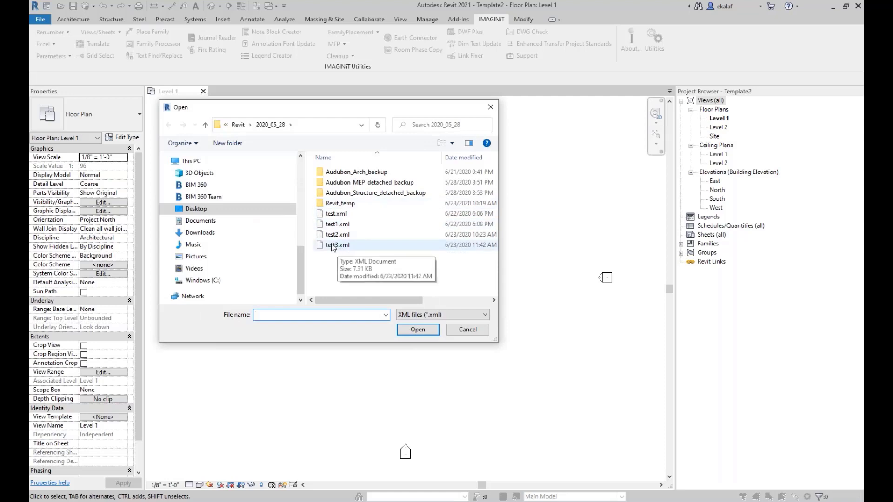
left_click(467, 329)
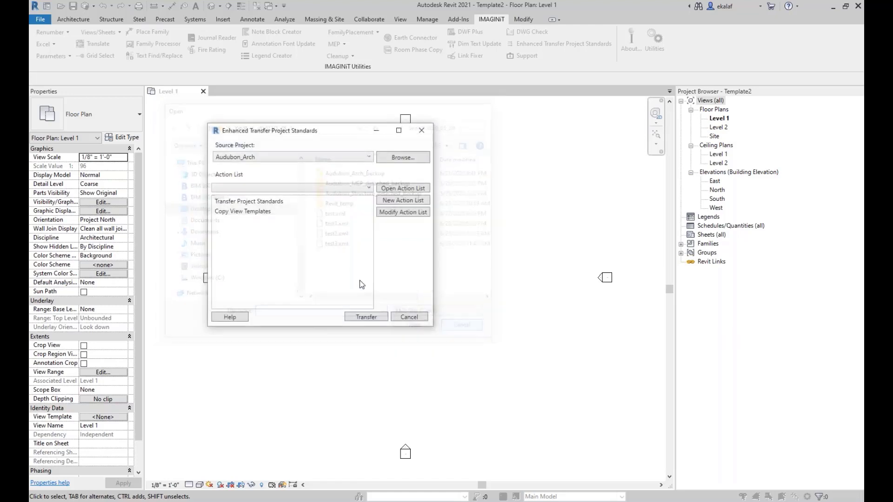
Open the current action list for modification, review the Copy View Templates settings, and close the editor without changes
left_click(265, 213)
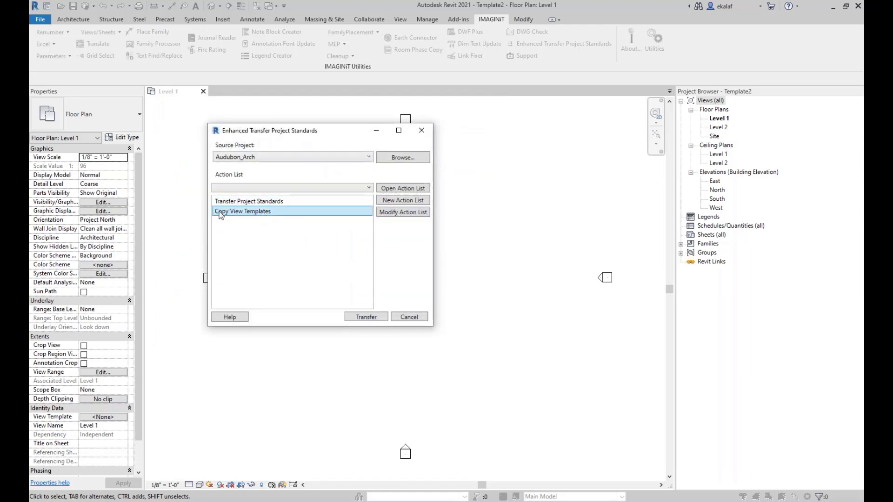
left_click(401, 212)
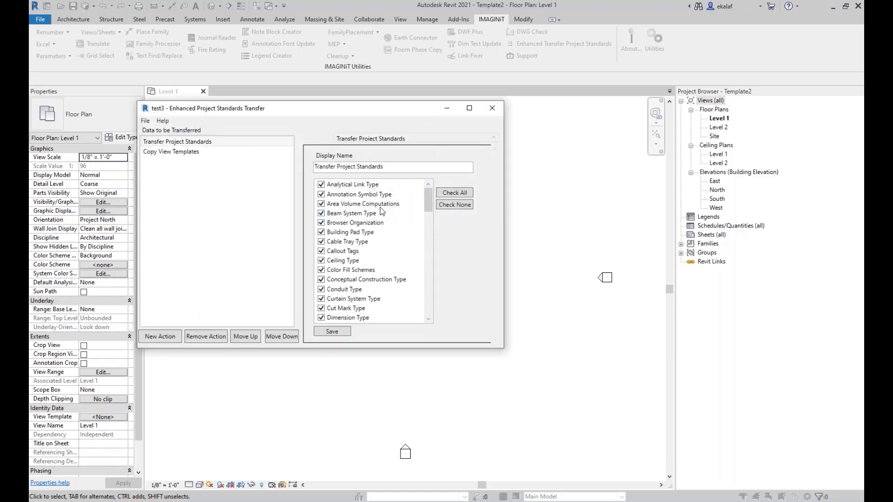
left_click(164, 151)
left_click_drag(277, 115, 321, 113)
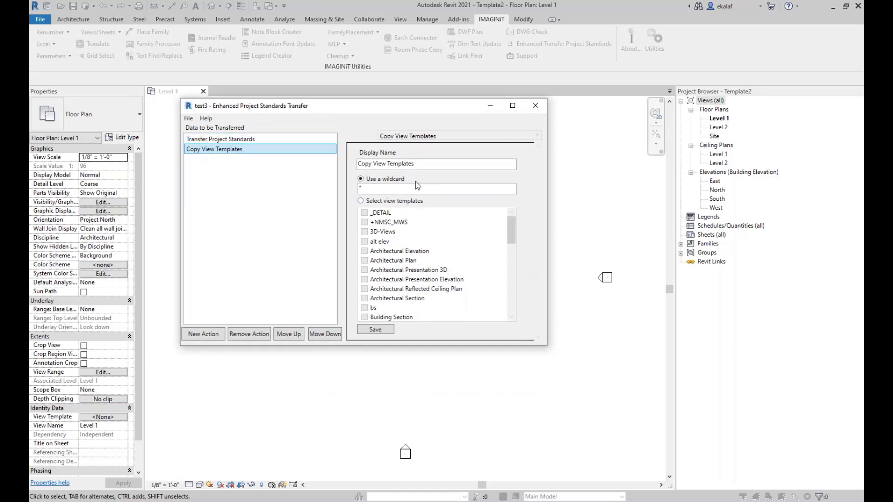
left_click(535, 106)
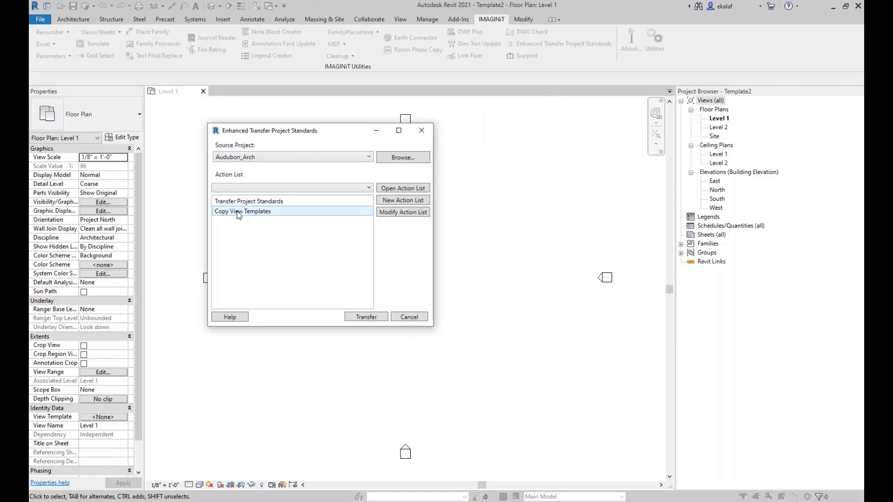
Transfer the standards and view templates from Audubon_Arch, review the result of each action, and dismiss the report
left_click(371, 317)
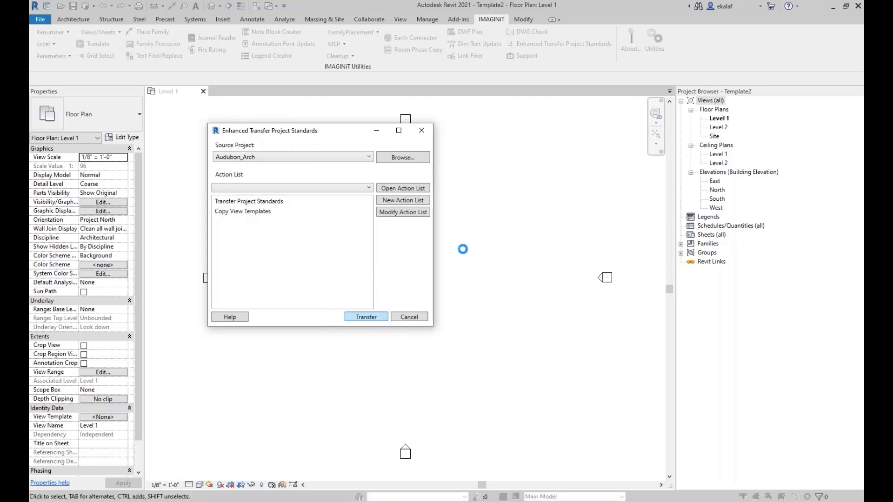
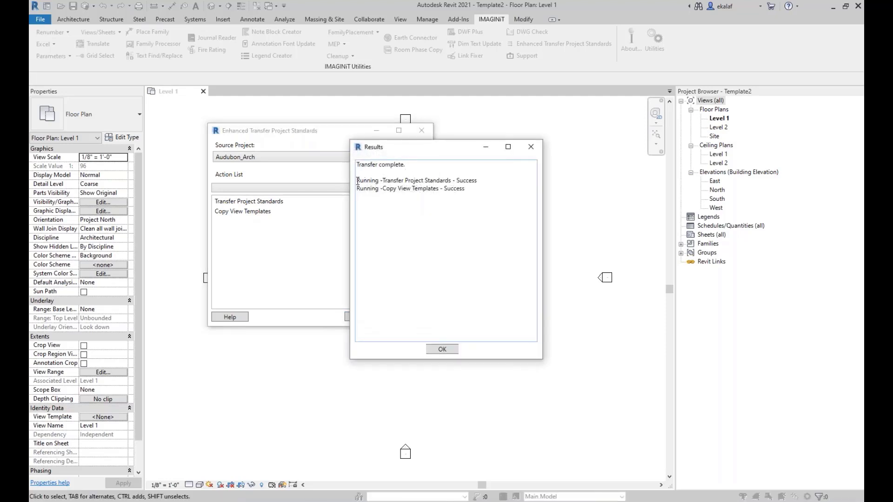
left_click_drag(358, 182, 458, 182)
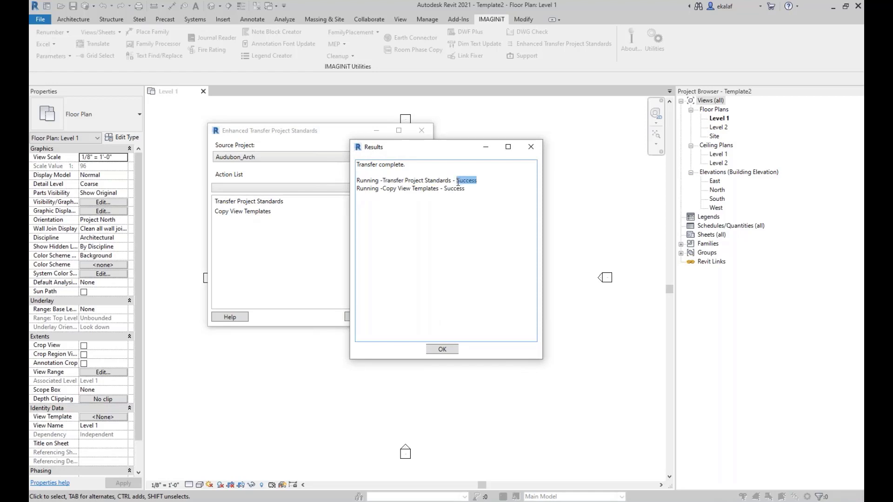
left_click(451, 189)
left_click_drag(357, 189, 405, 200)
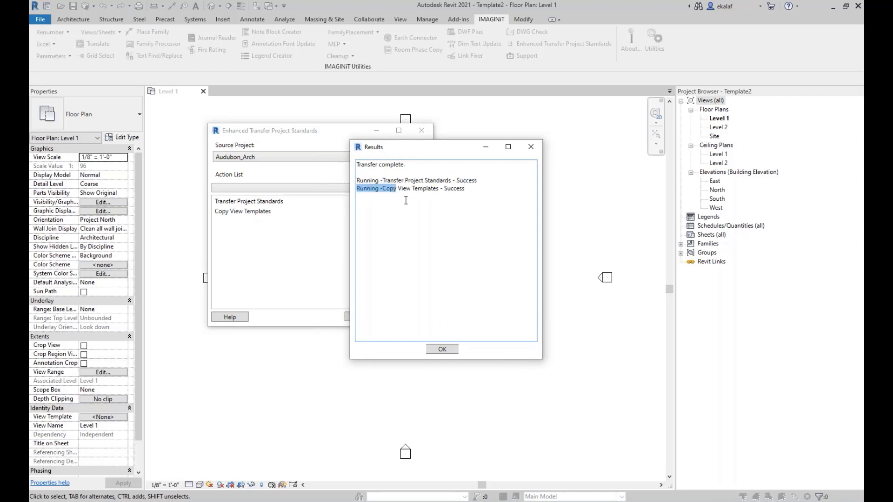
left_click(404, 199)
left_click_drag(465, 188, 367, 192)
left_click(396, 215)
left_click(444, 349)
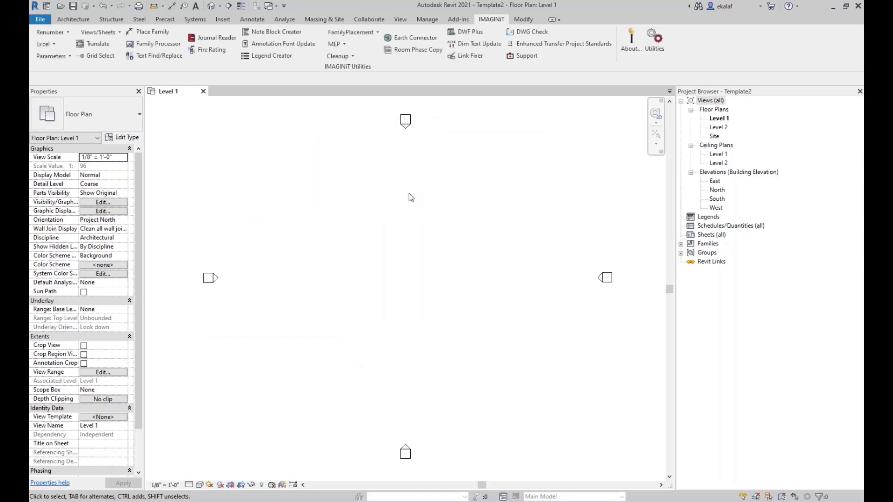
Examine the project's list of view templates from beginning to end and close the manager without changes
left_click(400, 20)
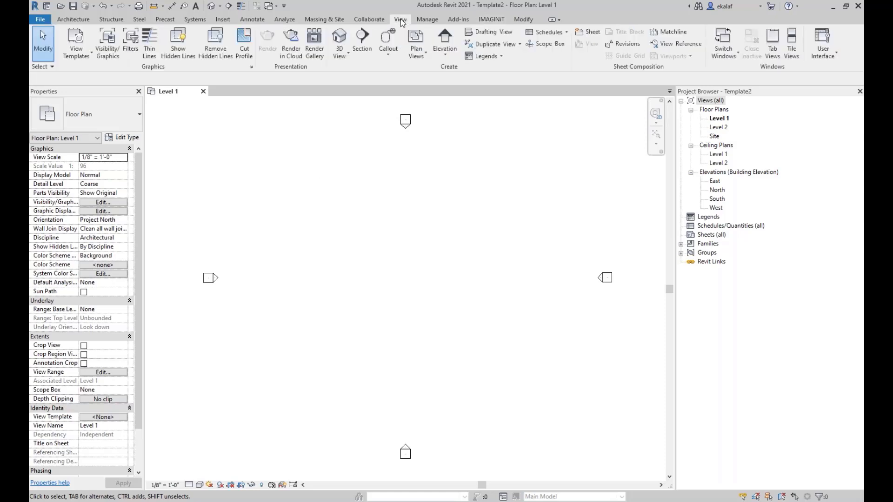
left_click(76, 48)
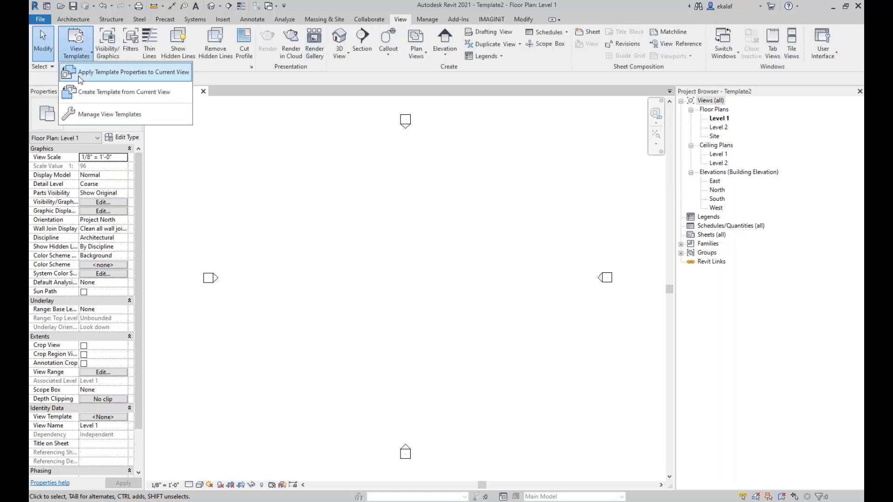
left_click(93, 115)
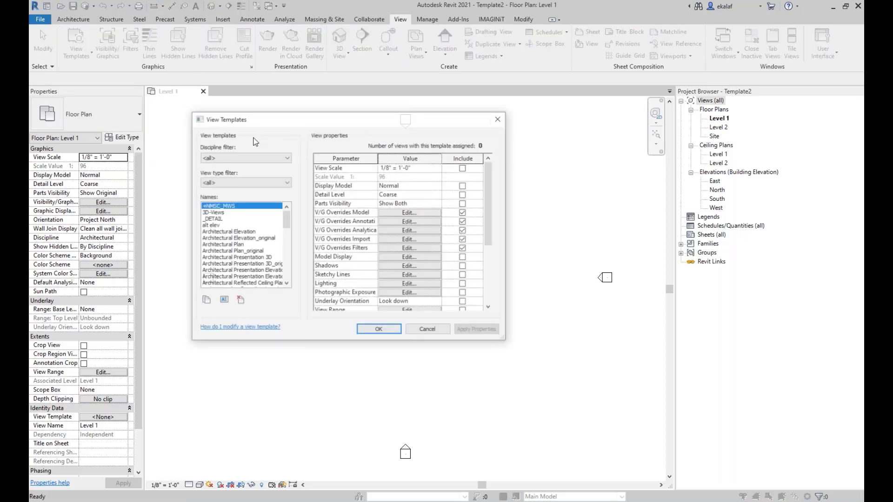
left_click_drag(287, 219, 286, 272)
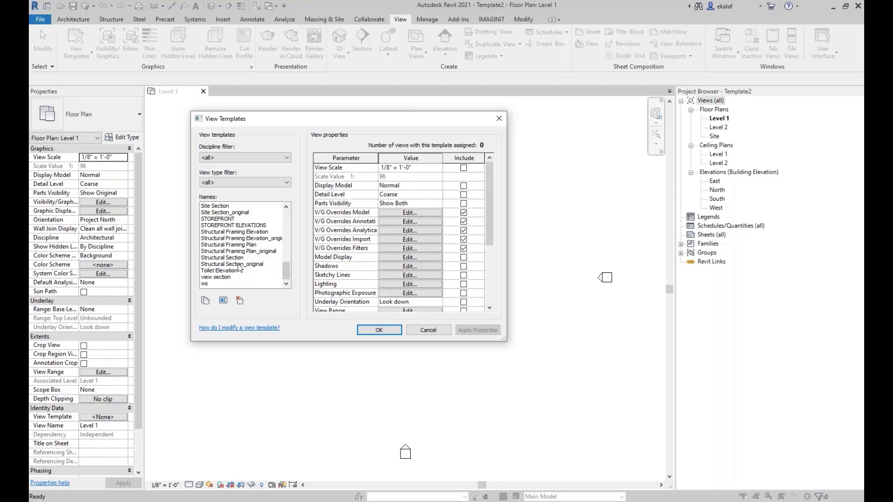
scroll(237, 266, "up", 10)
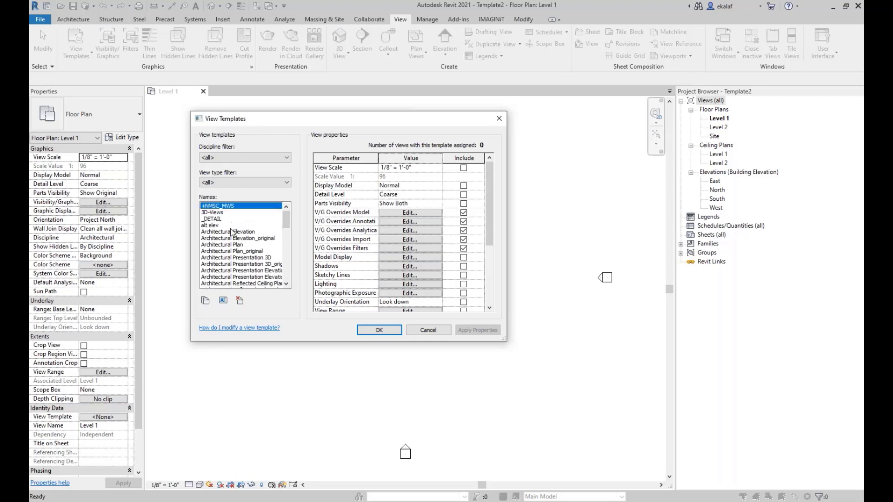
scroll(232, 231, "down", 10)
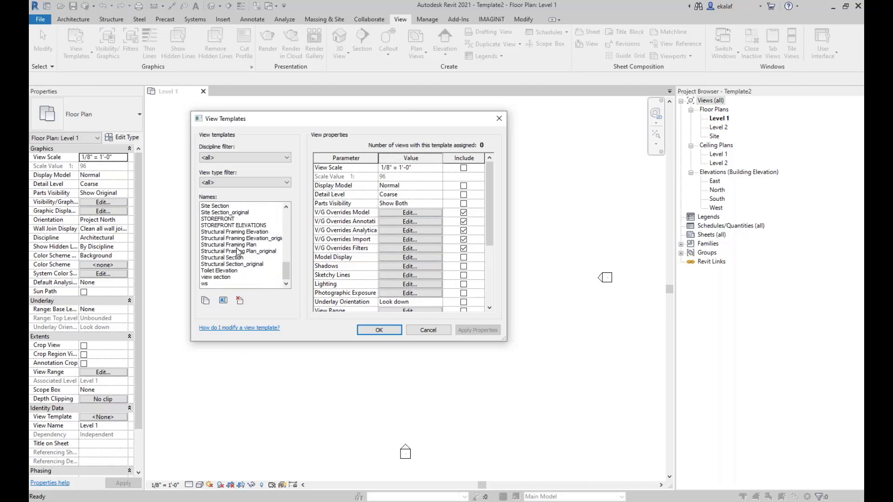
scroll(237, 252, "up", 10)
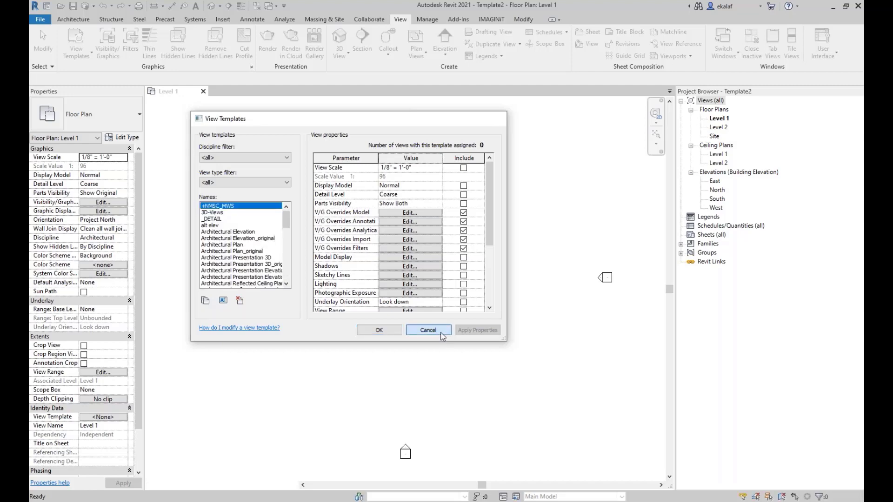
left_click(428, 330)
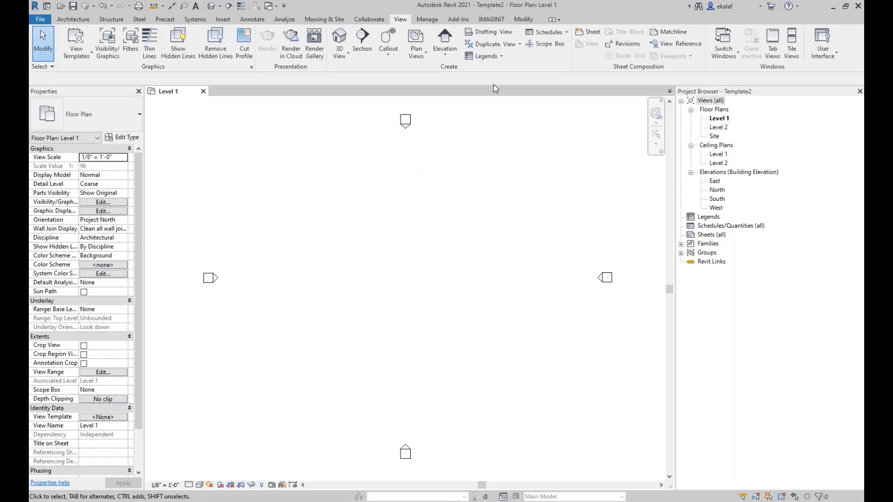
Close the Template2 project without saving its changes
left_click(491, 19)
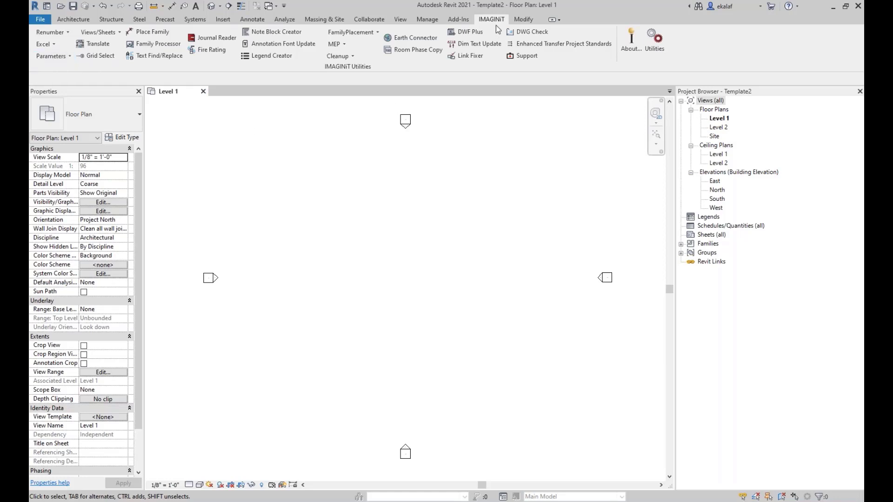
left_click(203, 91)
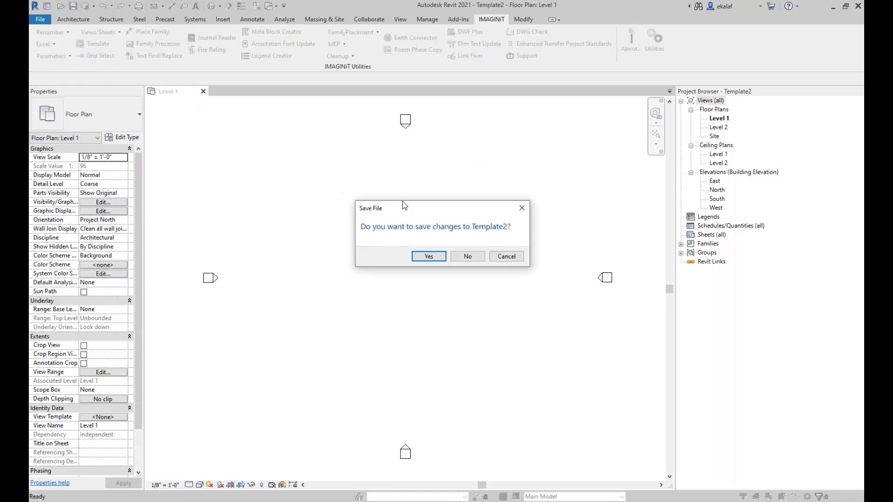
left_click(467, 256)
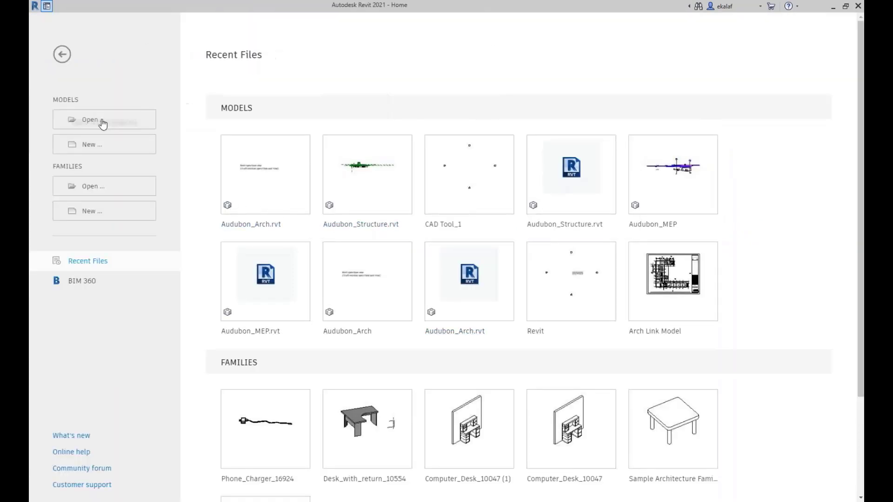
Open Audubon_Arch.rvt detached from central with its worksets preserved, and display the building in the default 3D view
left_click(103, 122)
left_click(351, 132)
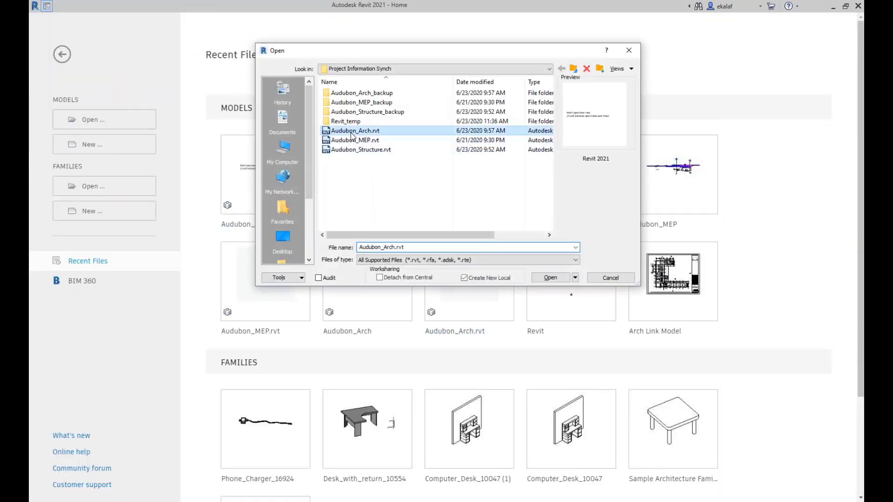
left_click(379, 277)
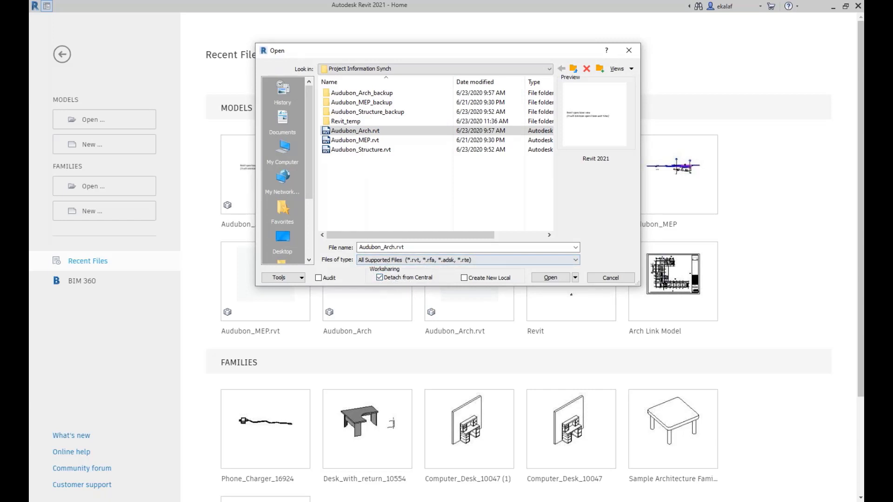
left_click(548, 278)
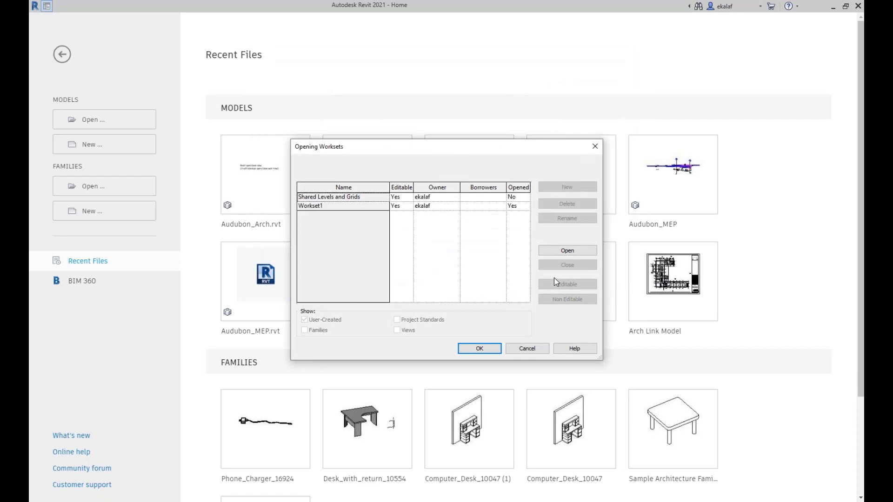
left_click(480, 348)
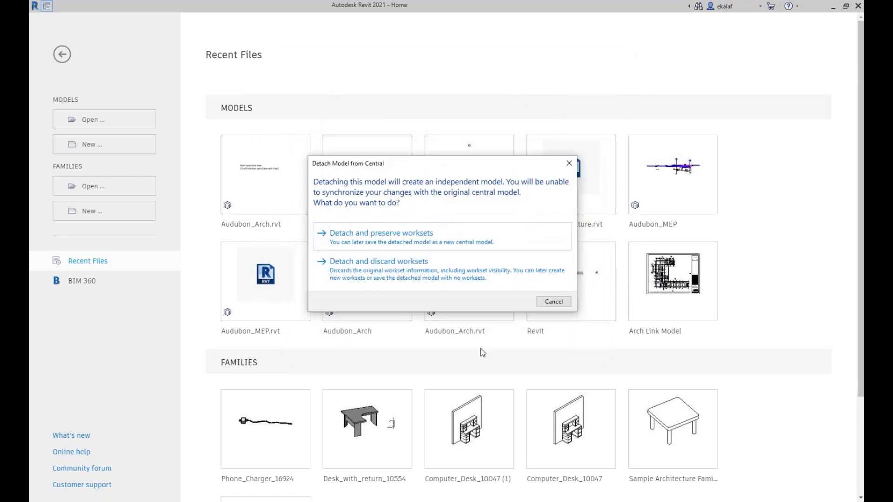
left_click(374, 234)
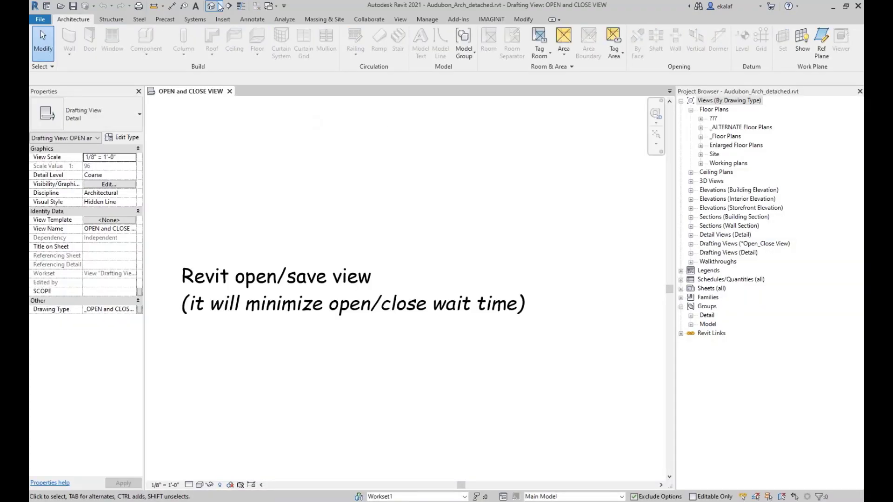
left_click(213, 7)
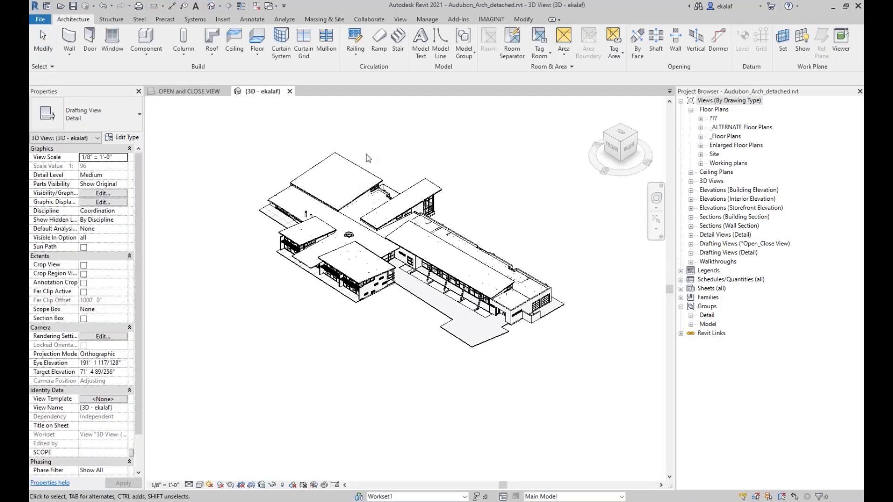
scroll(435, 107, "up", 2)
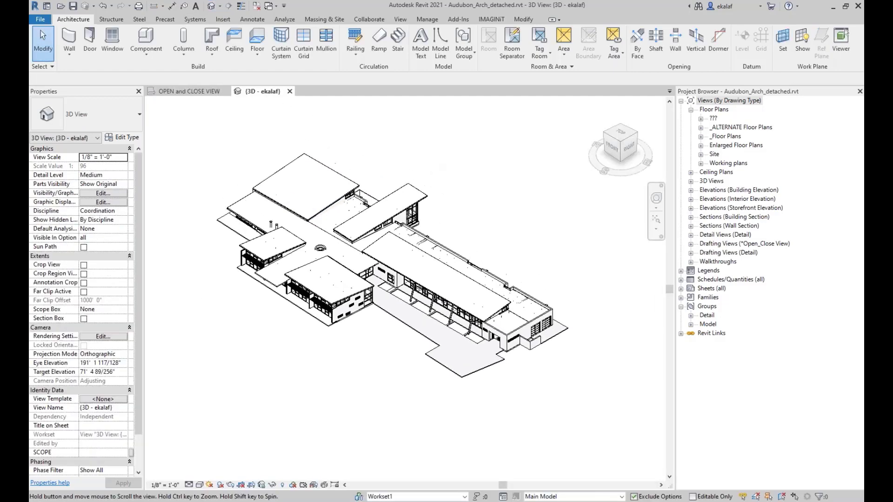
Start the IMAGINiT Project Cleaner and look through the floor plans it offers for removal
left_click(490, 20)
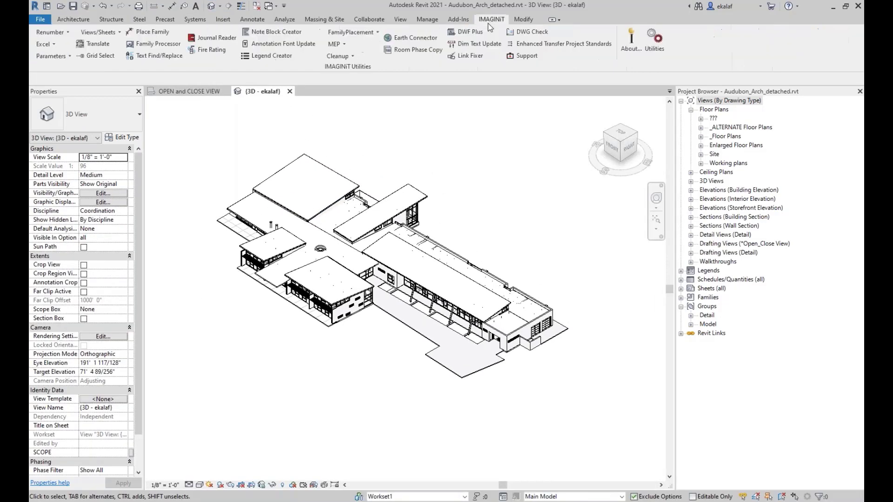
left_click(337, 55)
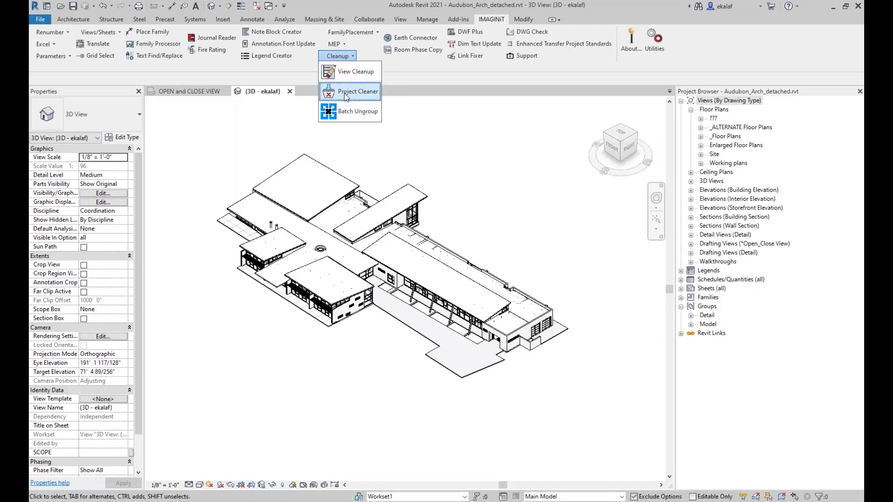
left_click(357, 93)
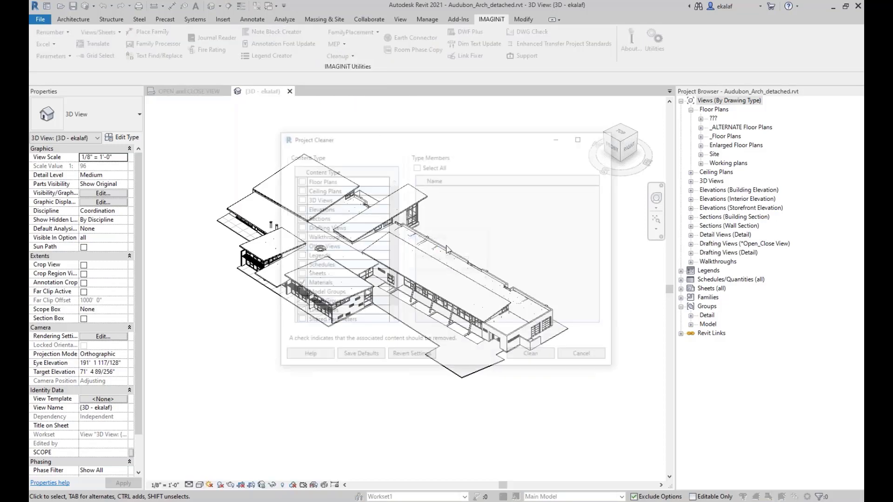
left_click_drag(424, 133, 609, 126)
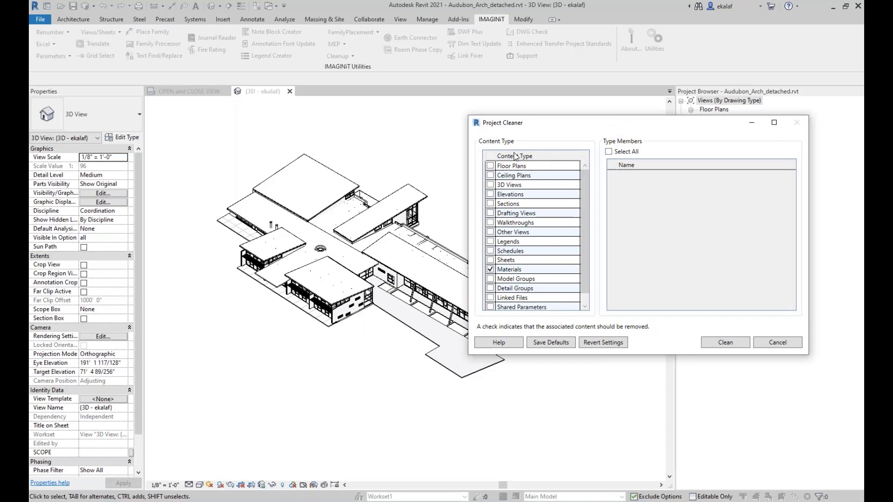
left_click(513, 169)
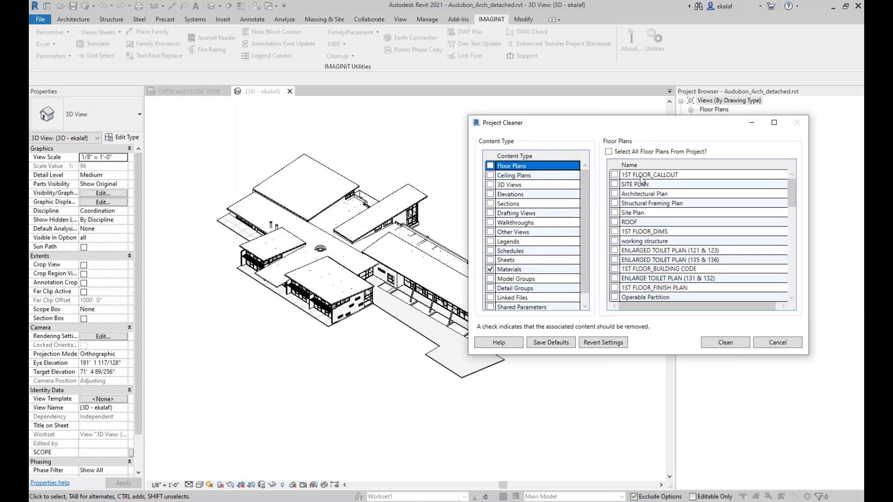
scroll(646, 214, "down", 15)
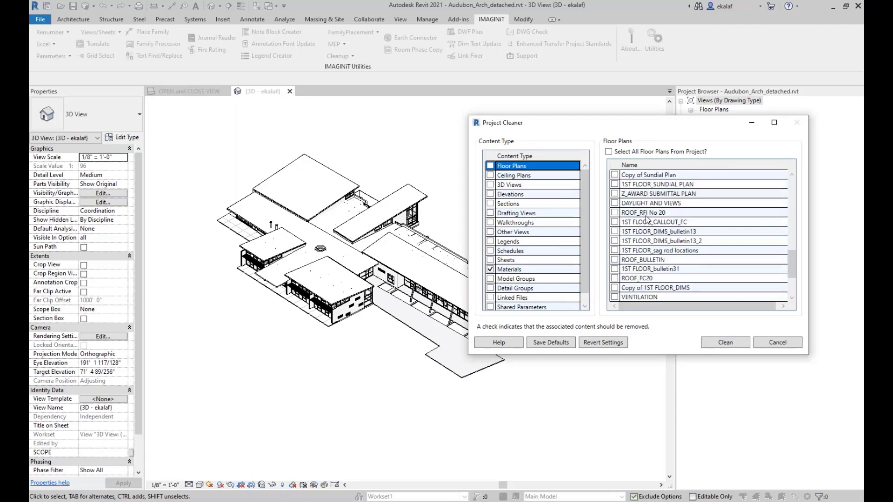
scroll(648, 229, "up", 15)
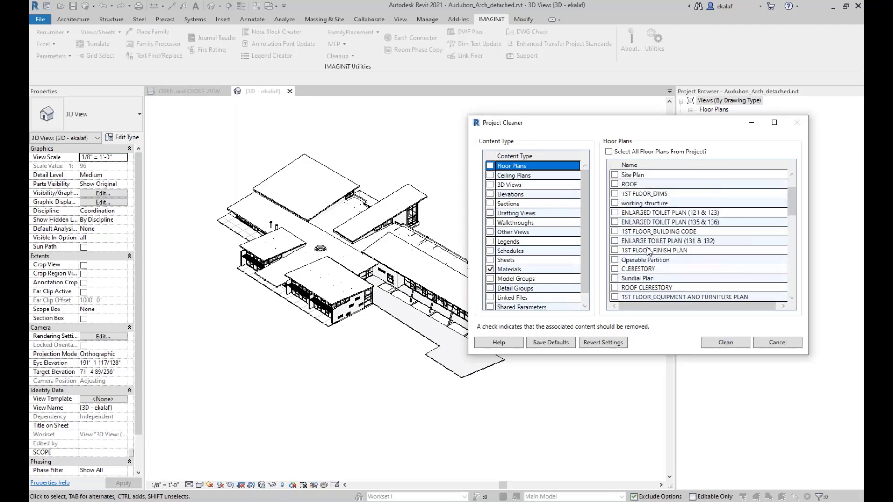
Mark the 1ST FLOOR_CALLOUT, SITE PLAN, Architectural Plan, Structural Framing Plan, Site Plan and ROOF floor plans for removal
left_click(615, 174)
left_click(615, 184)
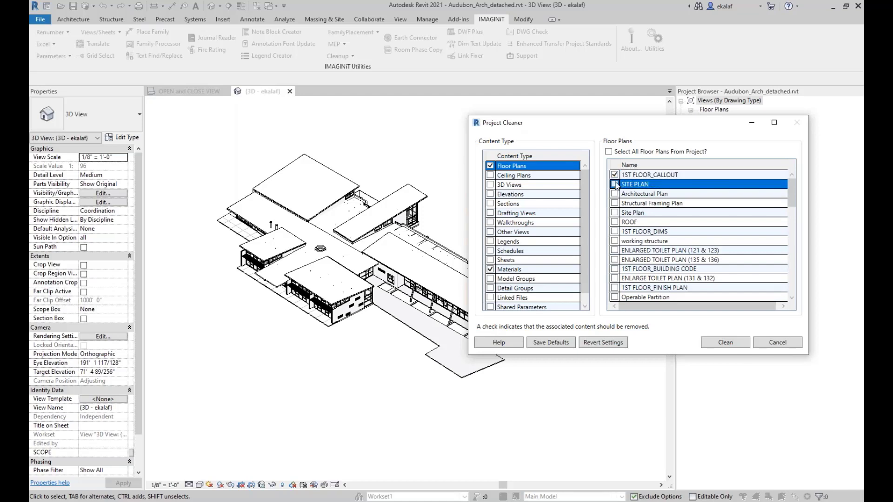
left_click(615, 194)
left_click(614, 203)
left_click(615, 213)
left_click(615, 222)
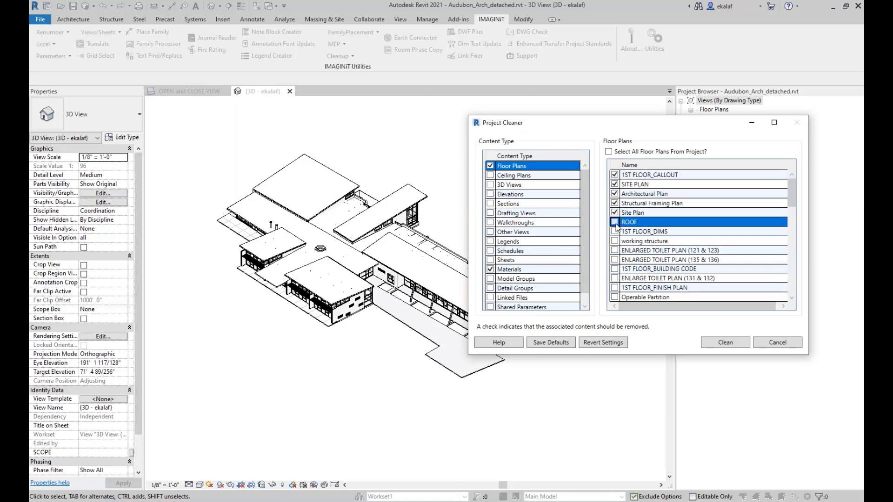
Select all floor plans for removal, look through the marked list, and clear the whole floor plan selection
left_click(608, 152)
scroll(618, 275, "down", 10)
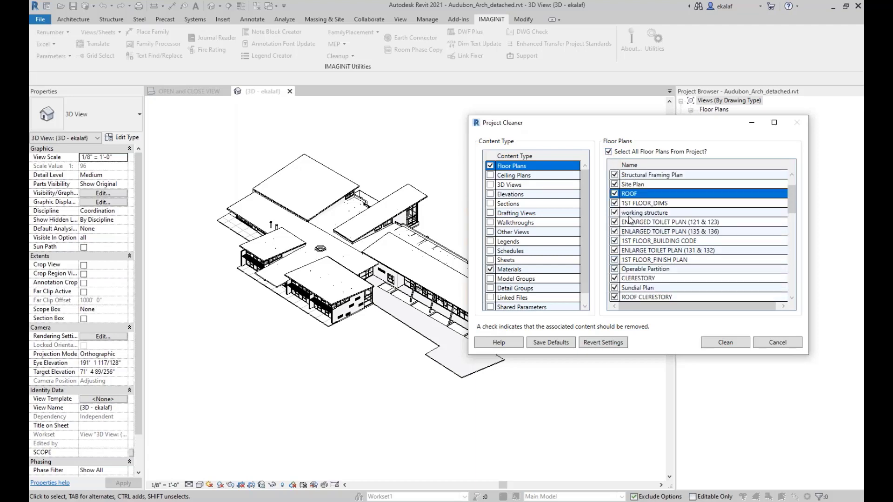
scroll(632, 219, "up", 10)
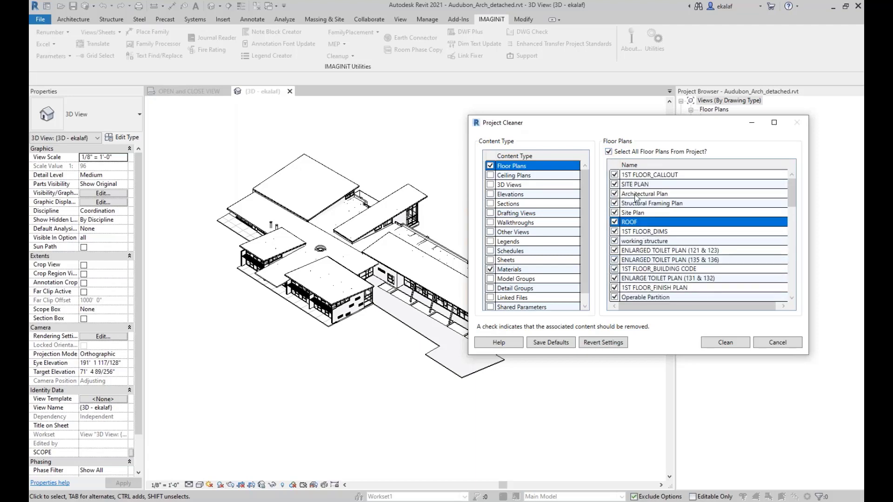
left_click(609, 152)
left_click(491, 166)
Mark the Floor Plans, Ceiling Plans and 3D Views content types for removal and view the ceiling and floor plan members
left_click(516, 176)
left_click(519, 186)
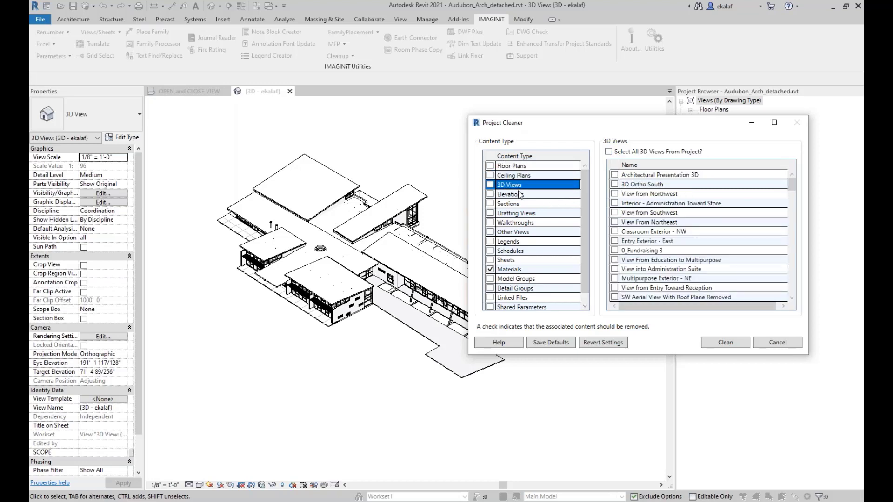
left_click(490, 166)
left_click(491, 176)
left_click(490, 184)
left_click(515, 176)
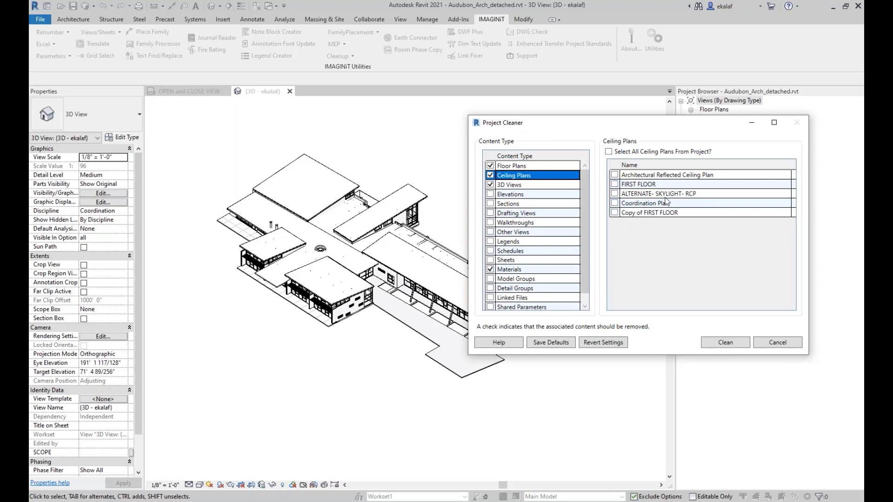
left_click(510, 166)
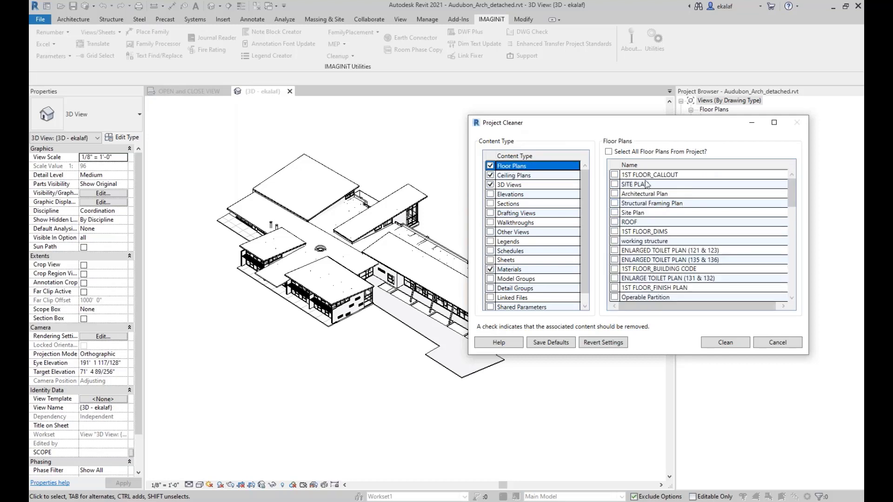
Unmark the 3D Views and Ceiling Plans content types and list the floor plan members
left_click_drag(566, 122, 360, 121)
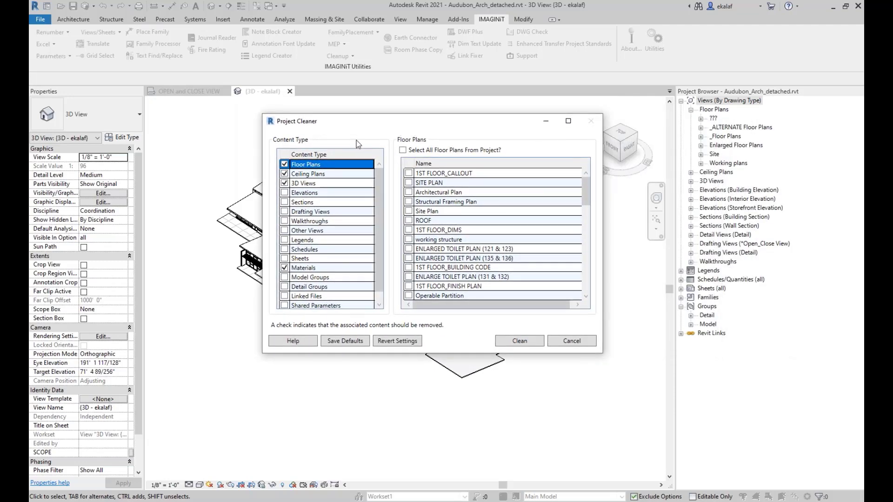
left_click(284, 183)
left_click(284, 173)
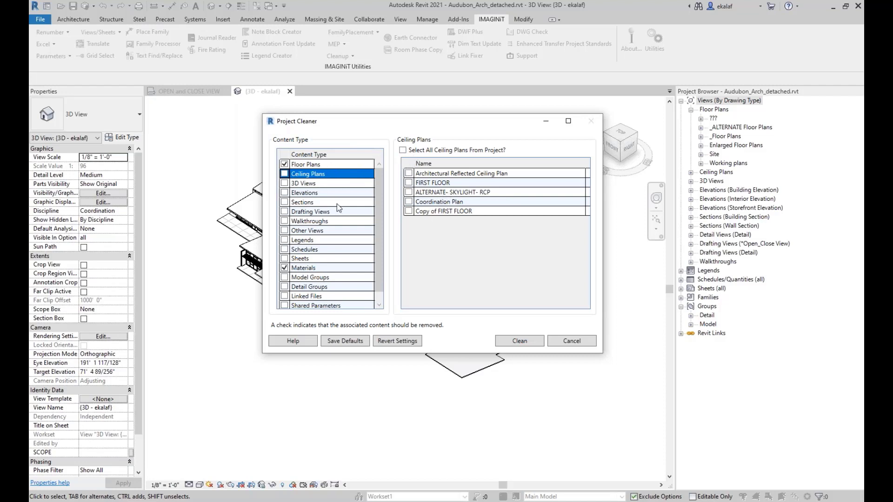
left_click(313, 165)
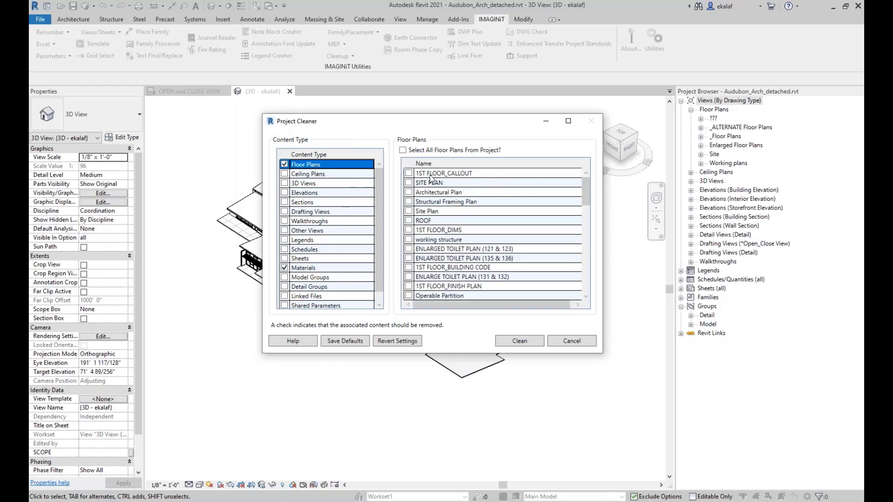
Mark every floor plan in the project for removal except SITE PLAN, and look through the marked list
left_click(403, 151)
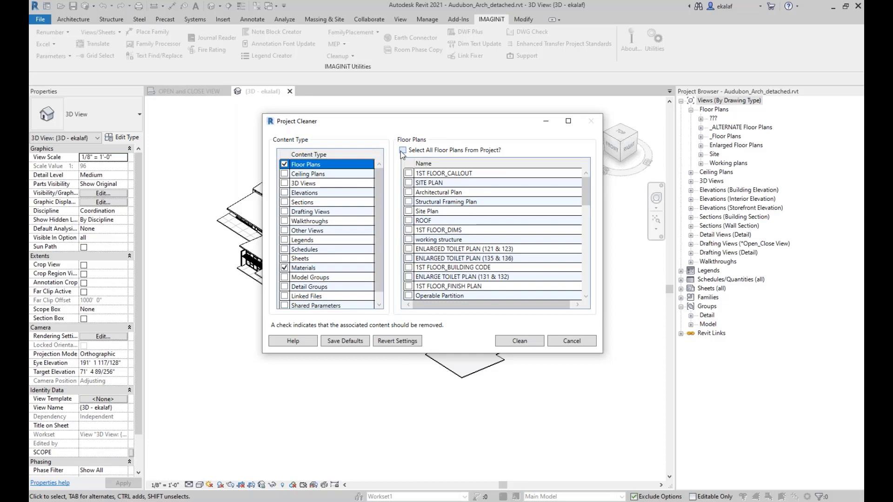
left_click(409, 173)
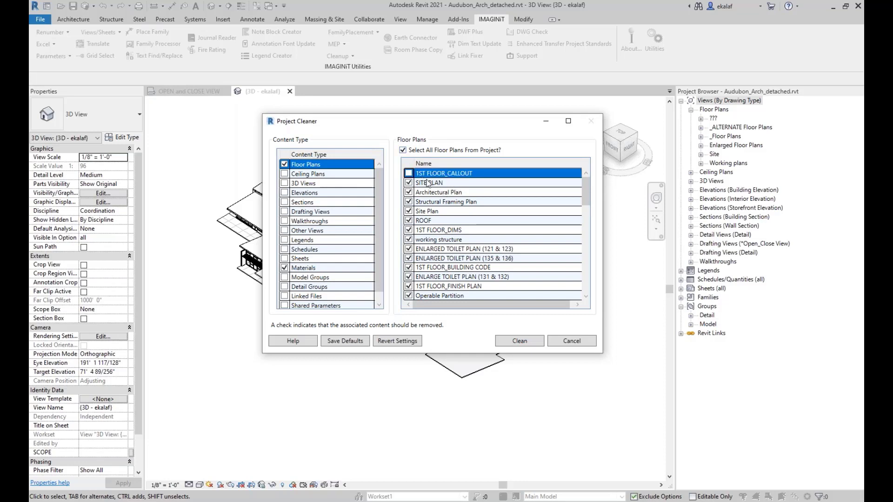
left_click(409, 173)
left_click(408, 183)
scroll(437, 242, "down", 12)
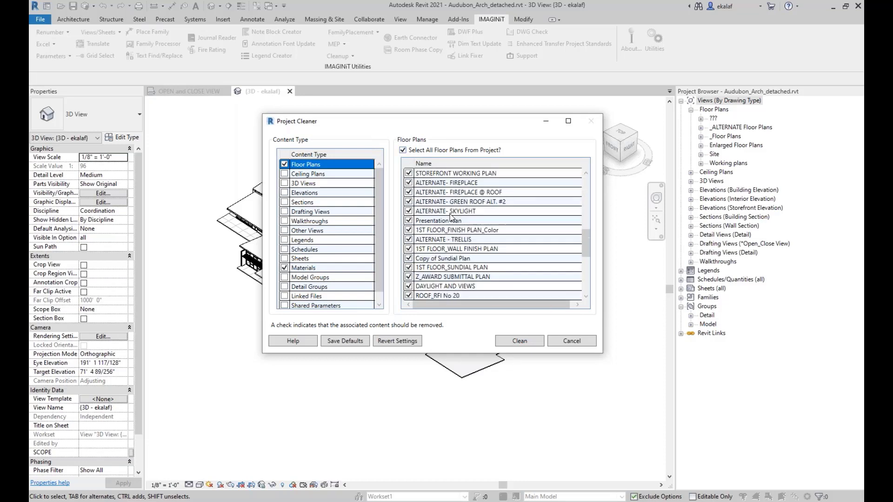
scroll(436, 262, "up", 12)
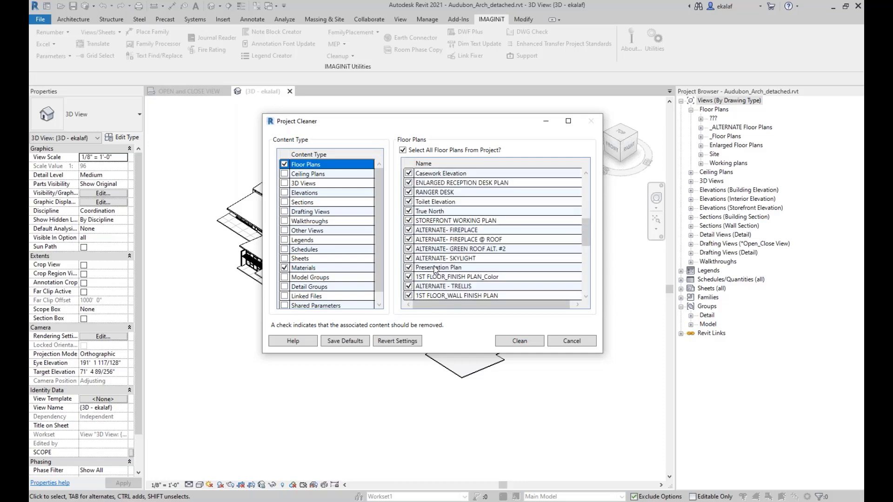
Mark the 3D Views content type and its first six views, from 3D Ortho South through Classroom Exterior - NW, for removal
left_click(285, 184)
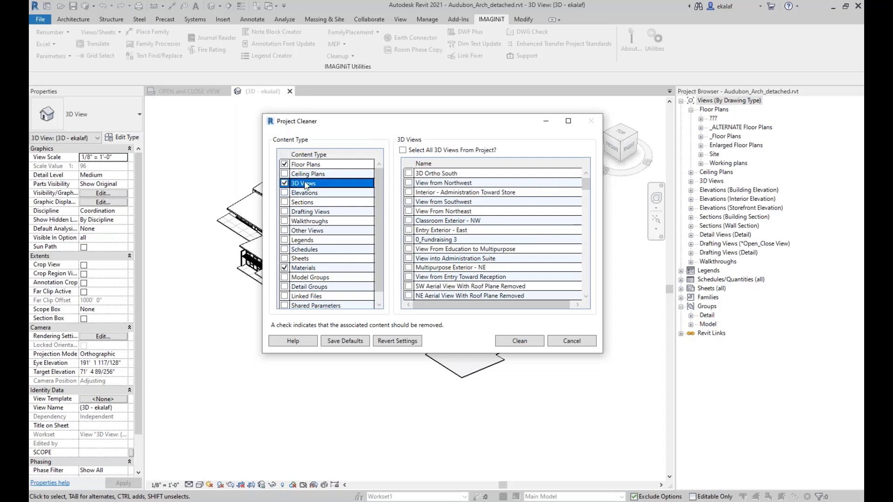
left_click(402, 150)
left_click(403, 150)
left_click(409, 173)
left_click(409, 183)
left_click(409, 192)
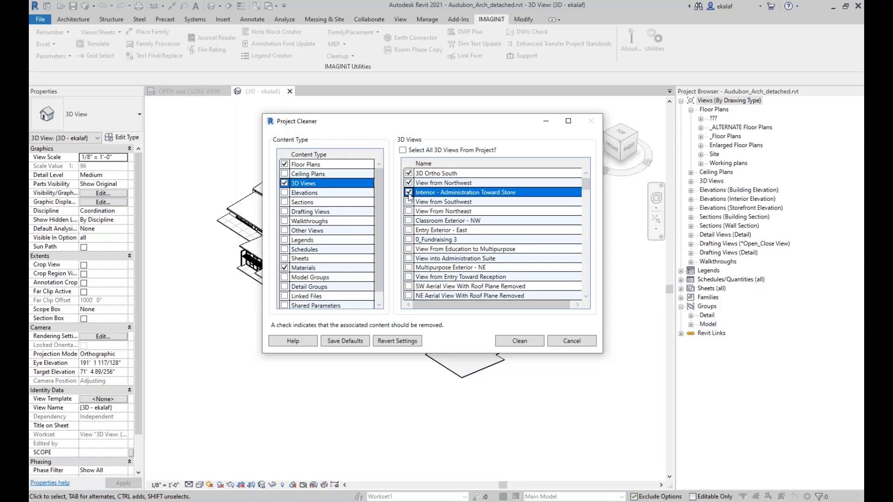
left_click(409, 201)
left_click(409, 211)
left_click(410, 220)
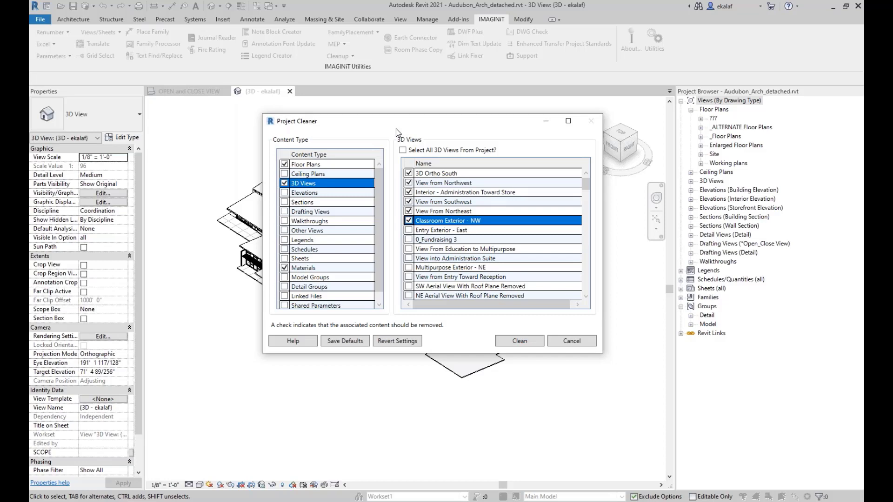
Check the elevation and floor plan members, and save the current removal selections as the defaults
left_click(356, 344)
left_click(311, 193)
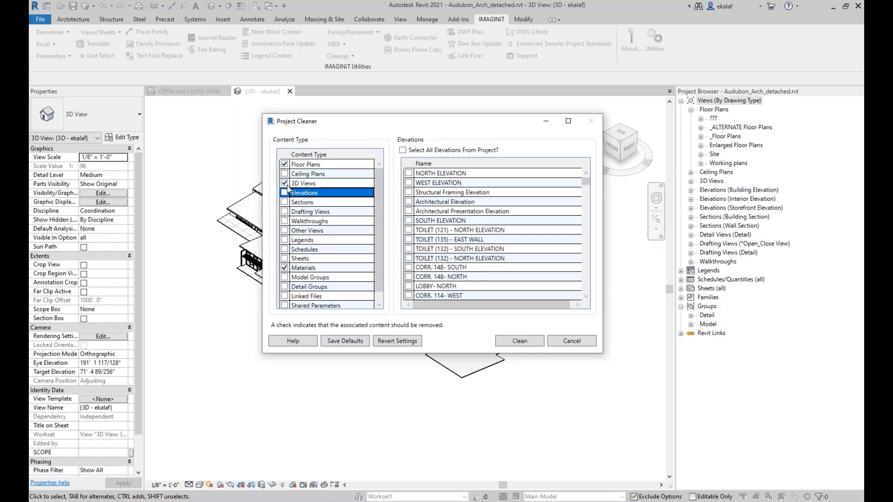
left_click(319, 165)
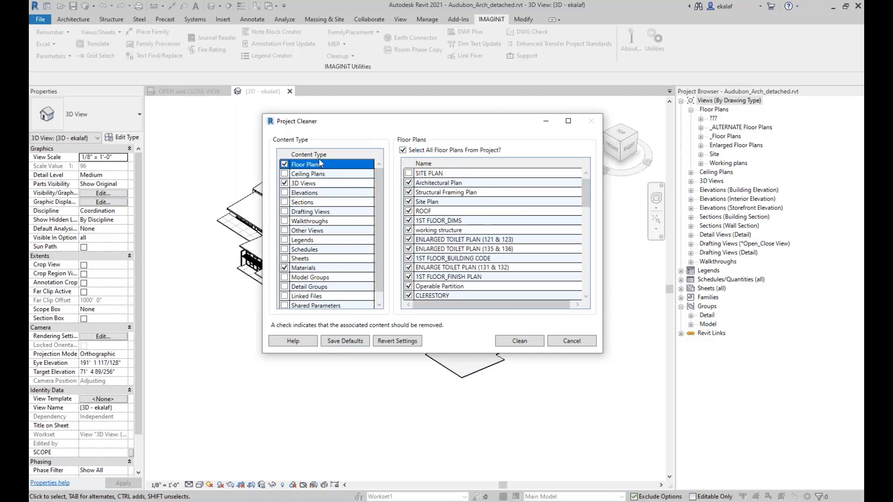
left_click(351, 342)
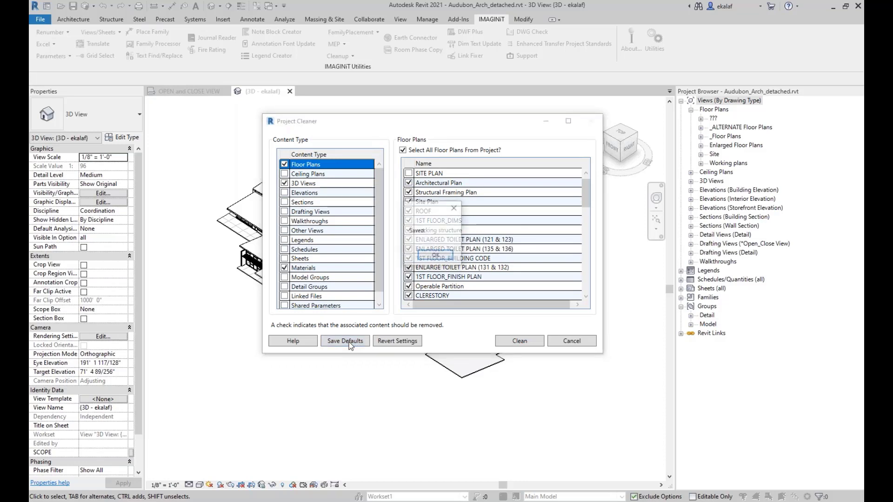
left_click(435, 256)
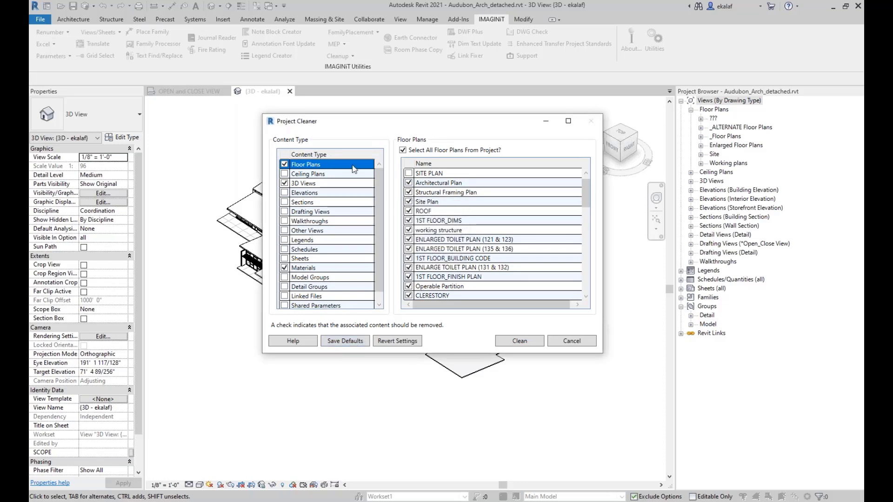
Unmark the Floor Plans, 3D Views and Materials content types, then revert to the saved defaults and review the floor plan list
left_click(284, 164)
left_click(284, 183)
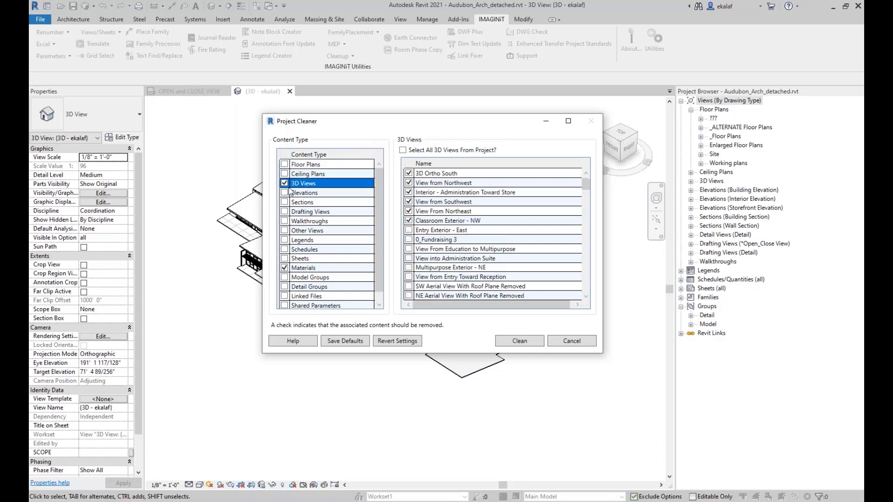
left_click(284, 268)
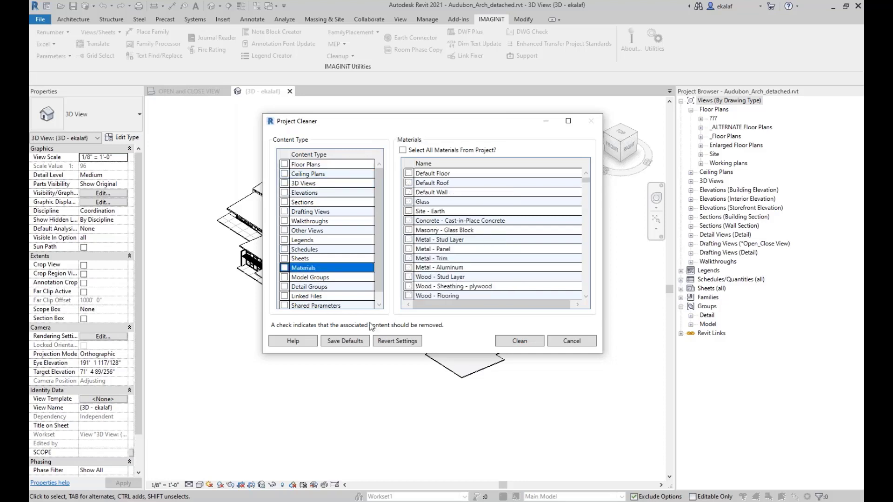
left_click(409, 342)
left_click(312, 165)
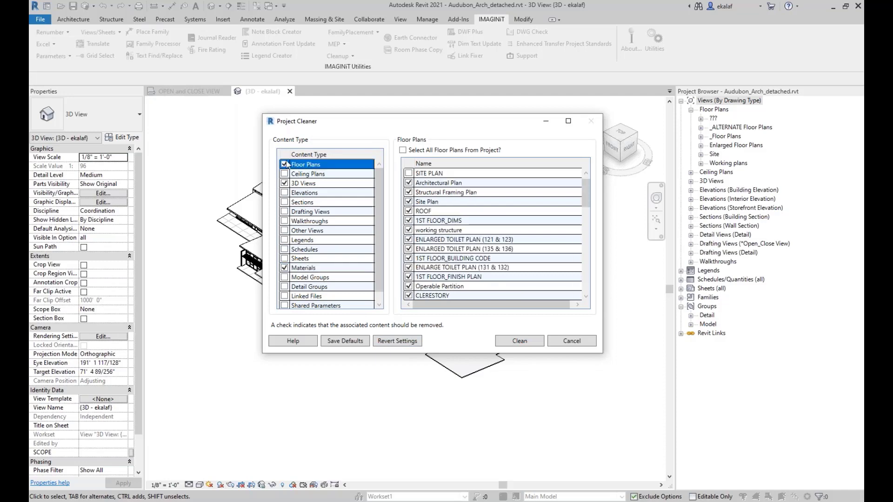
scroll(436, 205, "down", 10)
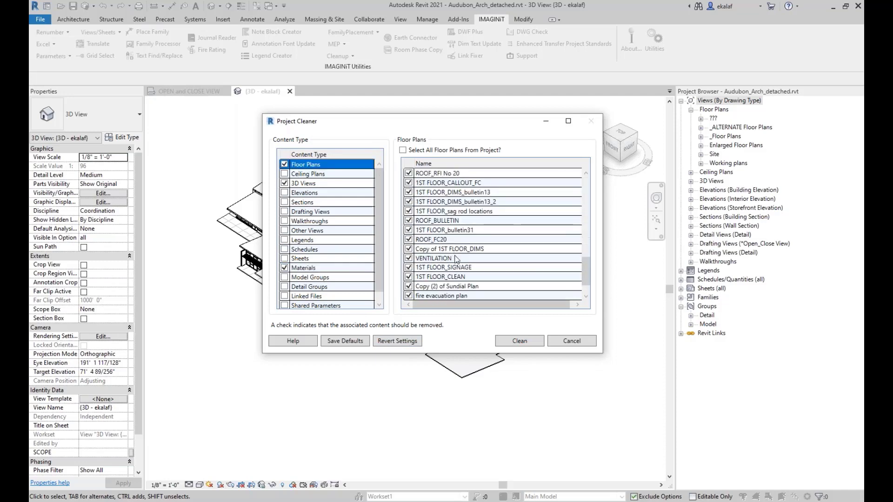
scroll(454, 258, "up", 9)
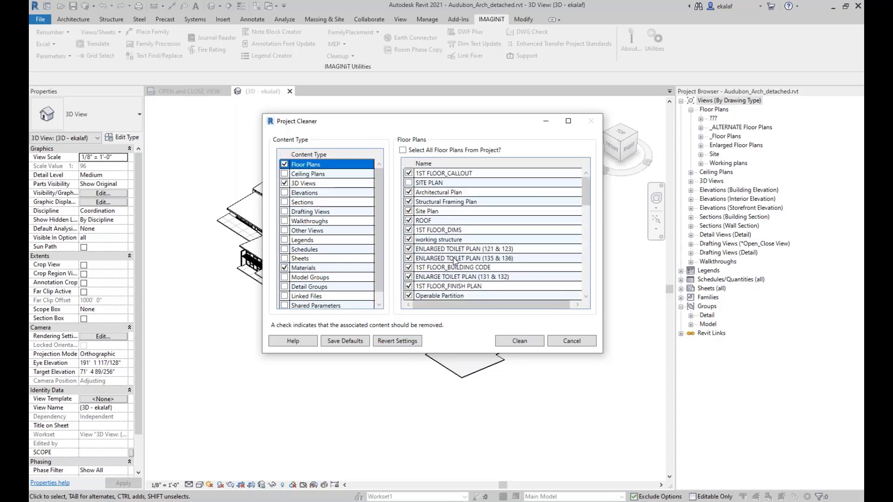
Clean the project of the marked content and confirm its permanent removal
left_click(530, 341)
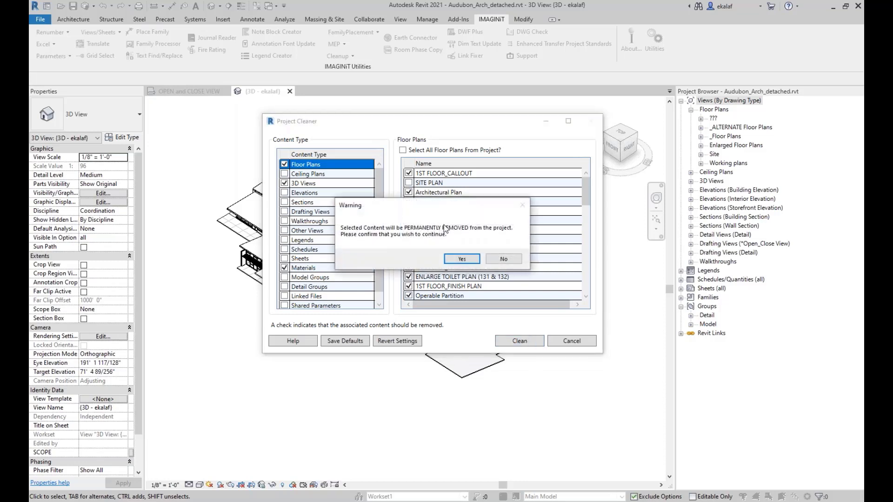
left_click_drag(402, 204, 393, 186)
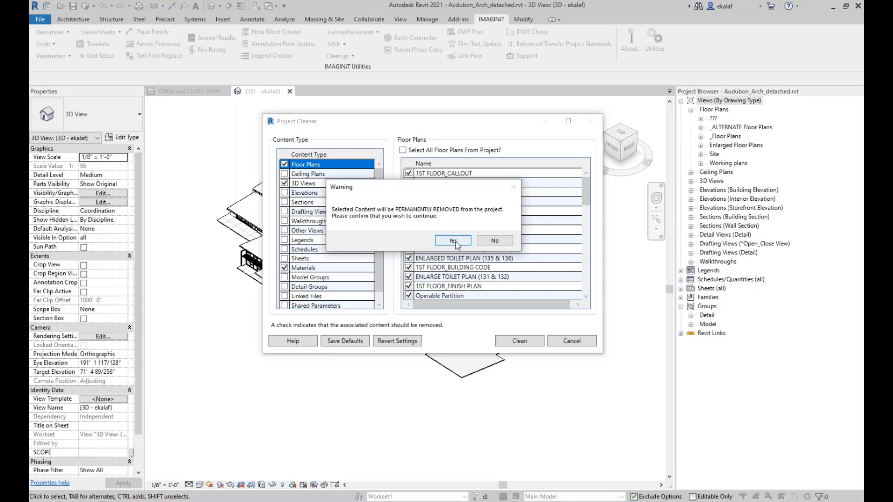
left_click_drag(406, 190, 361, 188)
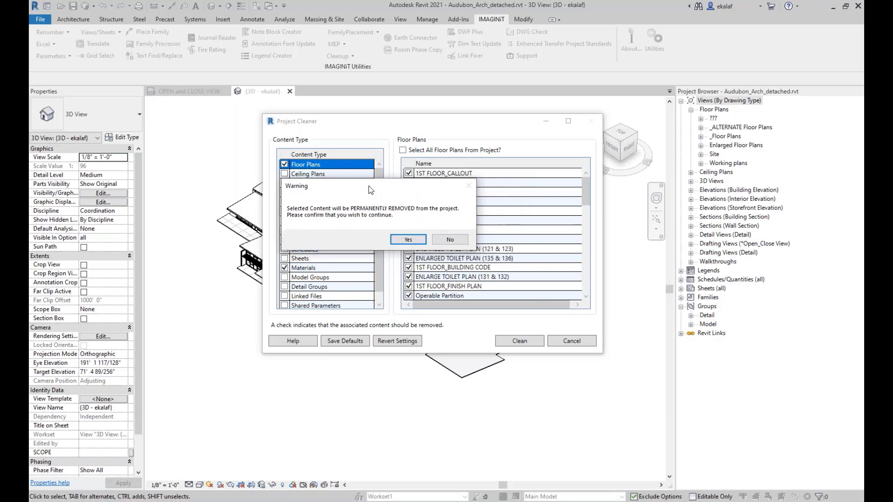
left_click(409, 239)
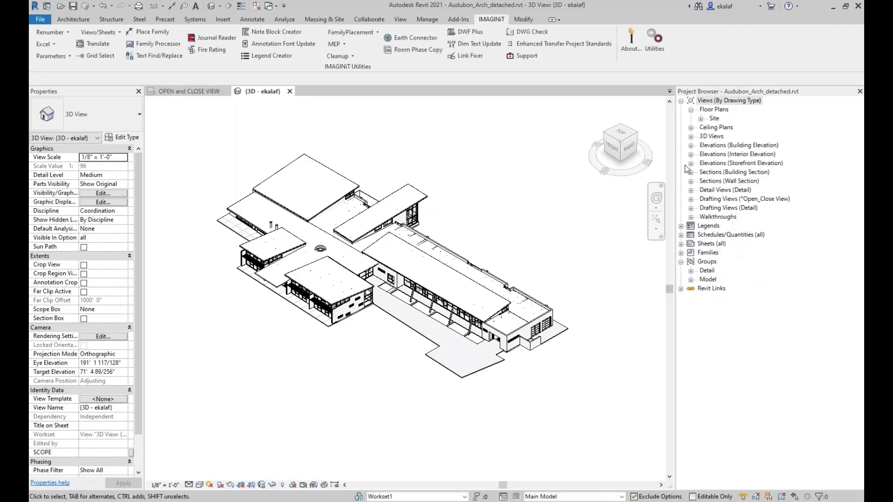
Examine which floor plans and 3D views remain in the project's view lists after the cleaning
left_click(700, 119)
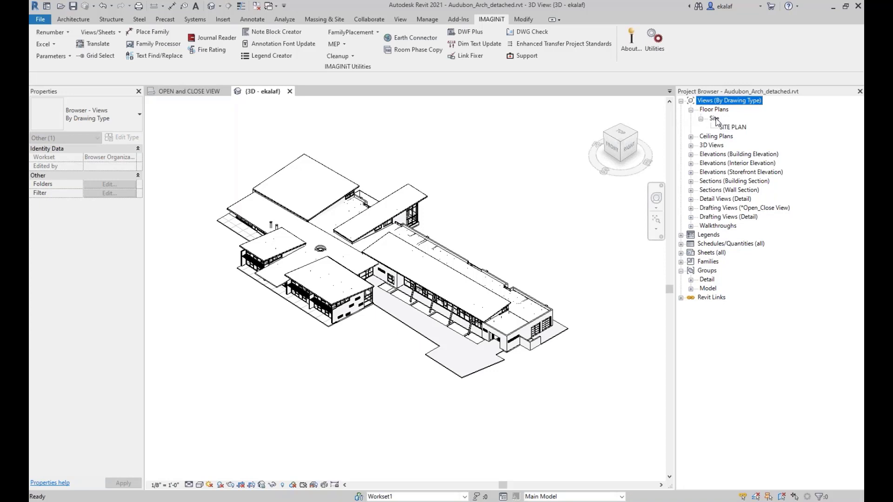
key("ctrl")
key("ctrl")
left_click(691, 145)
scroll(737, 181, "down", 5)
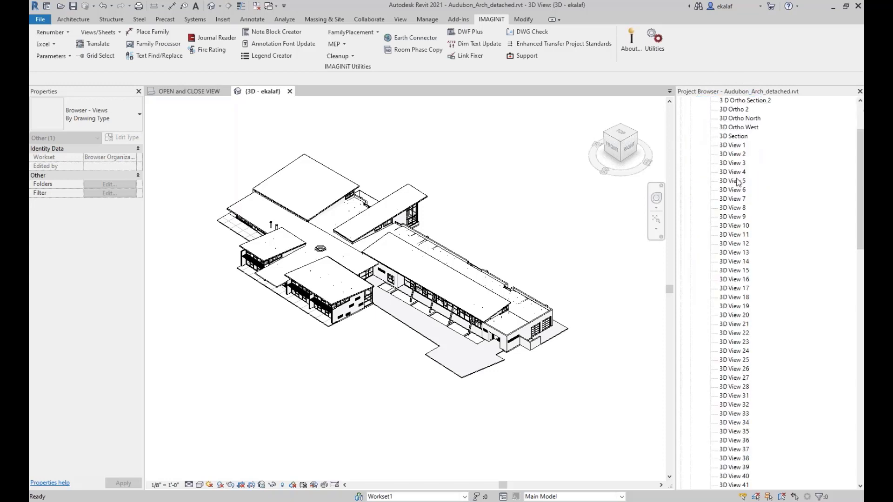
scroll(738, 182, "down", 6)
scroll(737, 182, "up", 7)
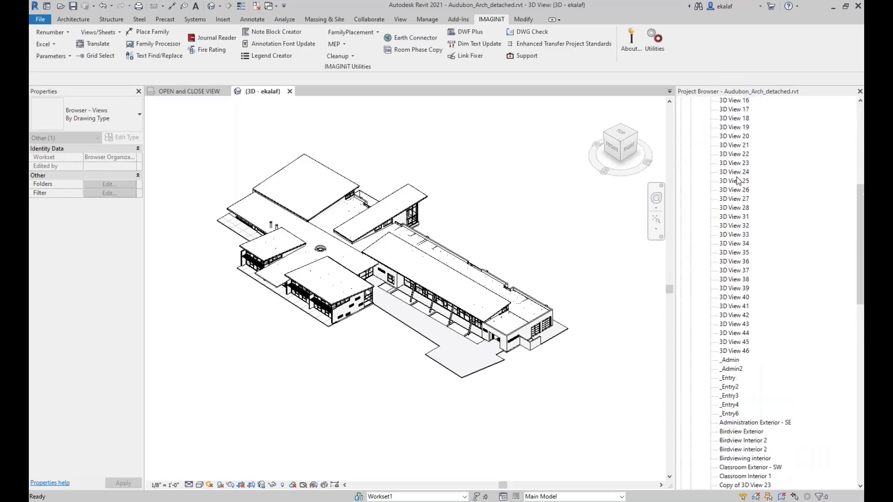
scroll(738, 180, "up", 5)
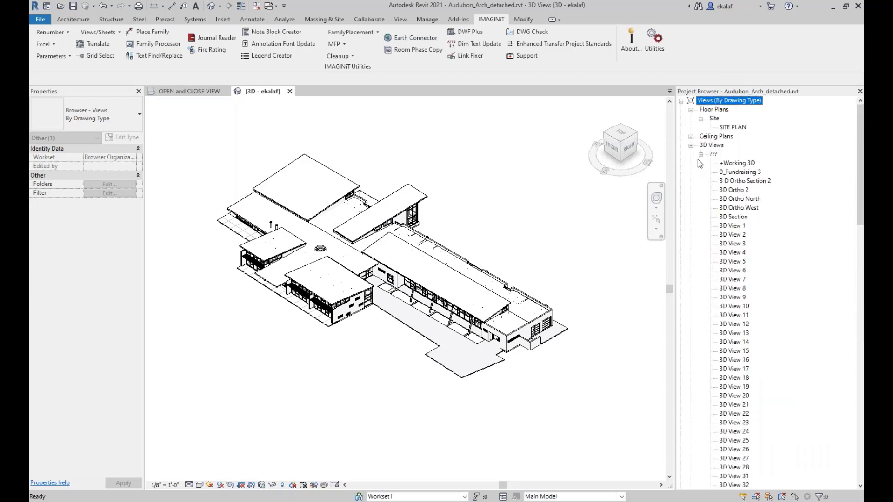
left_click(700, 155)
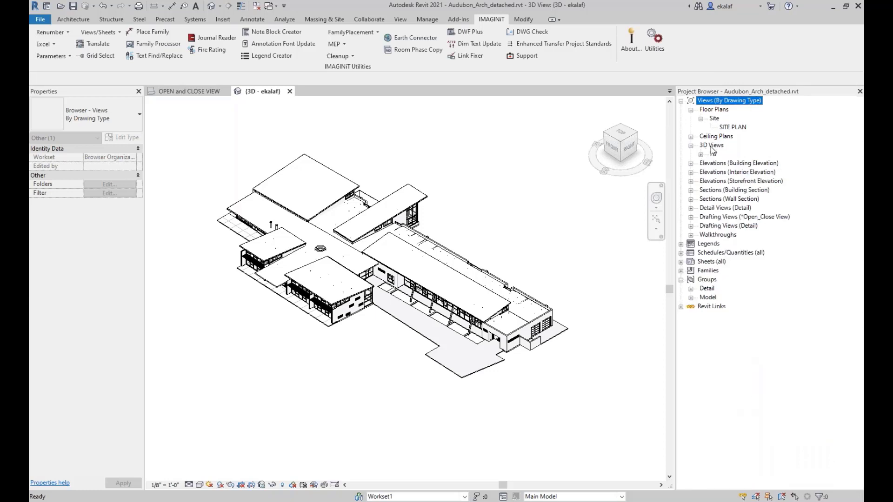
left_click(731, 128)
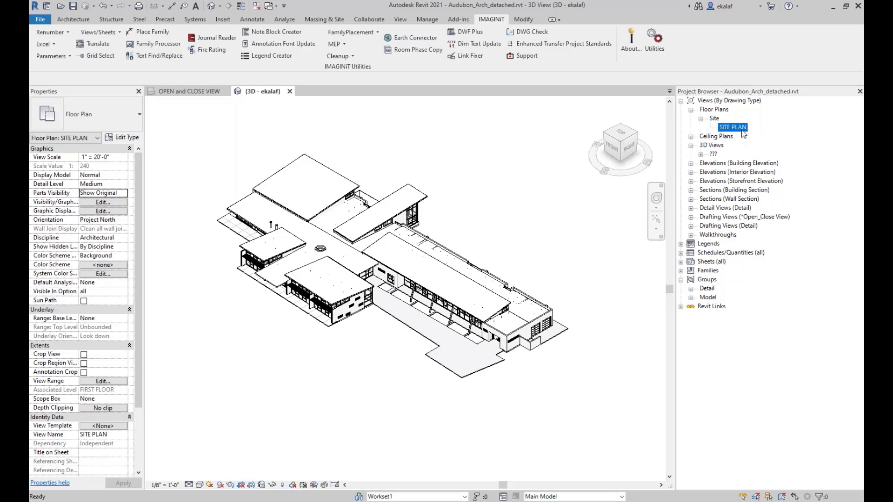
left_click(544, 133)
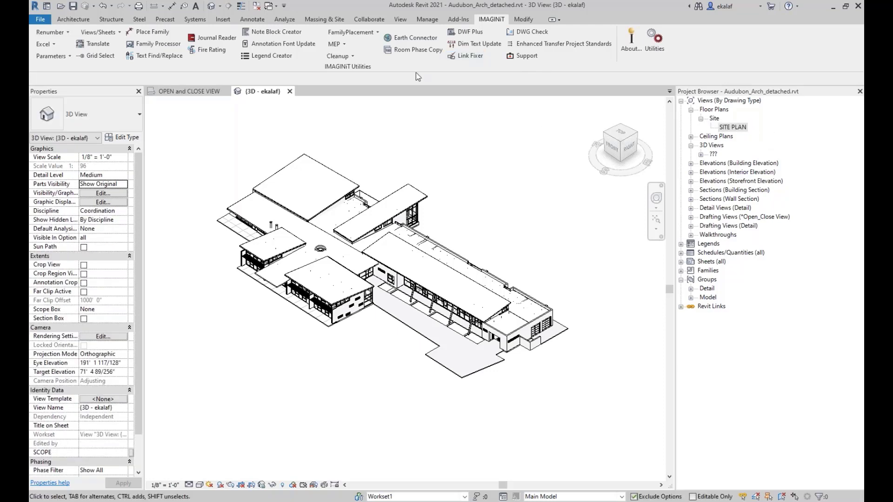
Reopen Project Cleaner and browse the members of the Legends, Schedules and Sheets content types
left_click(337, 55)
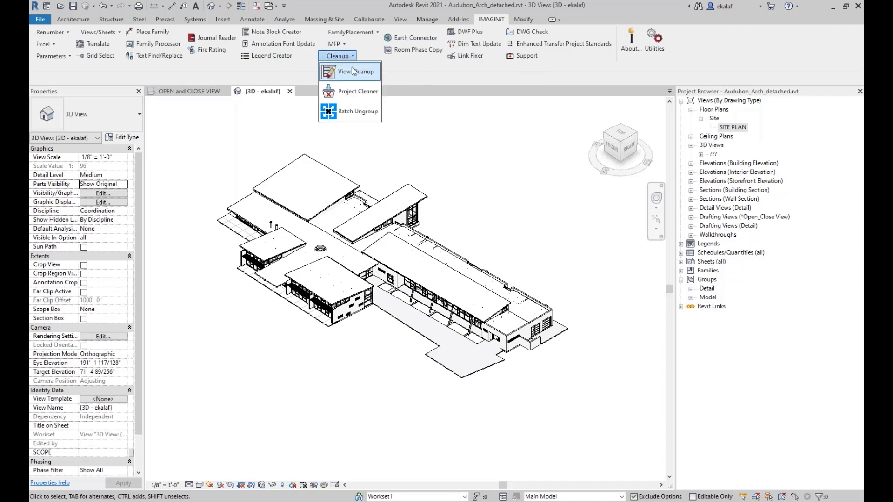
left_click(356, 93)
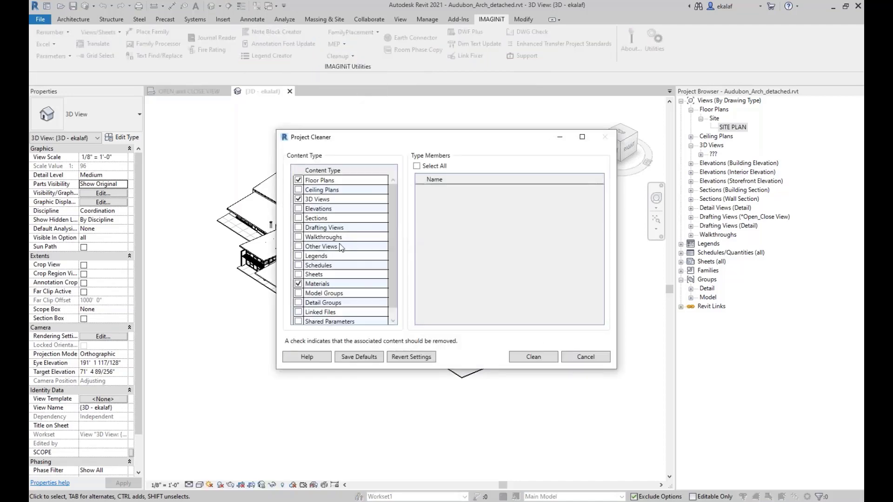
left_click(316, 256)
scroll(466, 246, "down", 2)
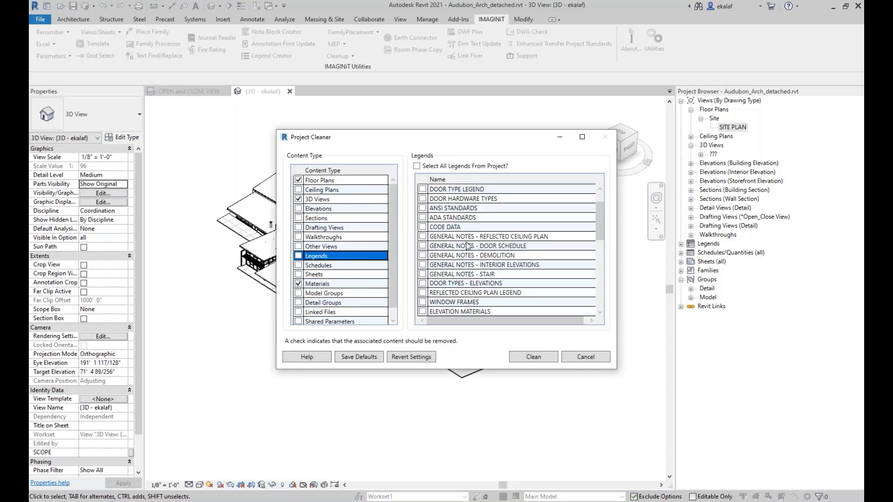
scroll(466, 249, "up", 2)
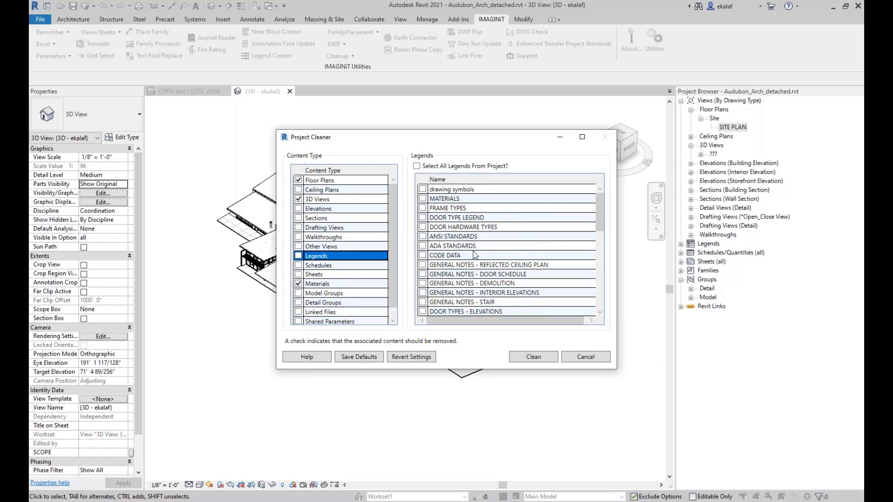
scroll(476, 255, "down", 6)
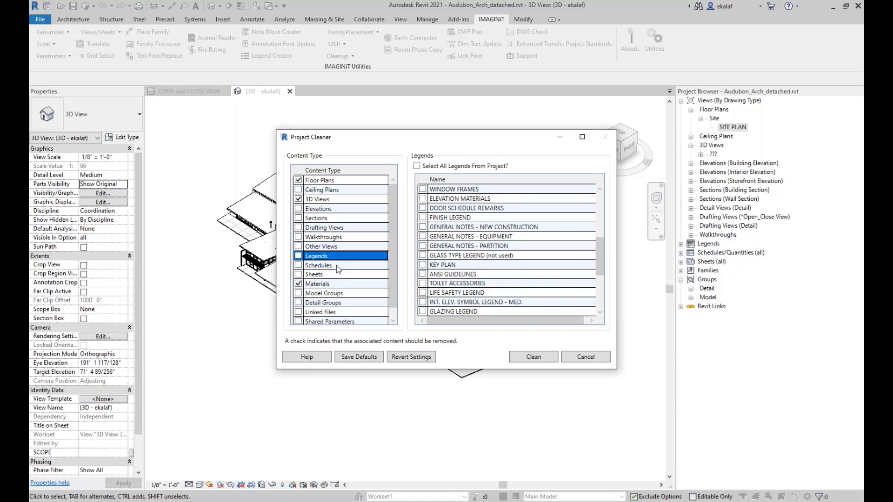
left_click(325, 266)
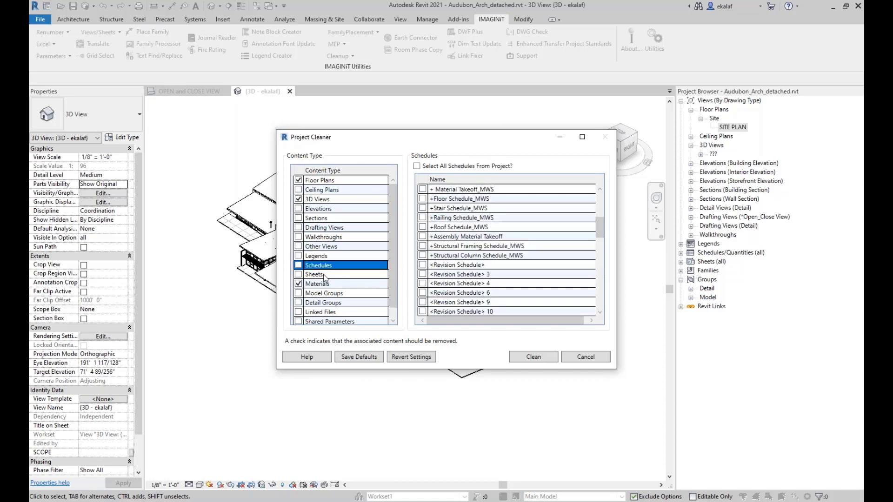
left_click(318, 275)
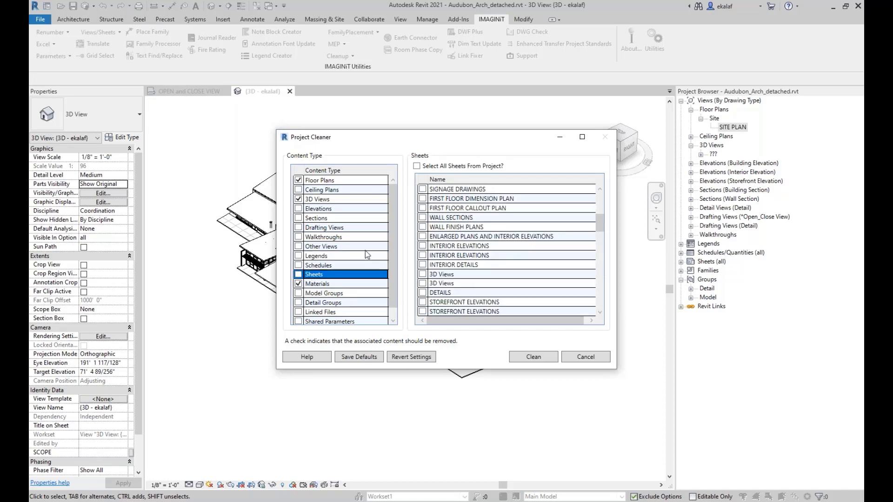
scroll(458, 254, "up", 5)
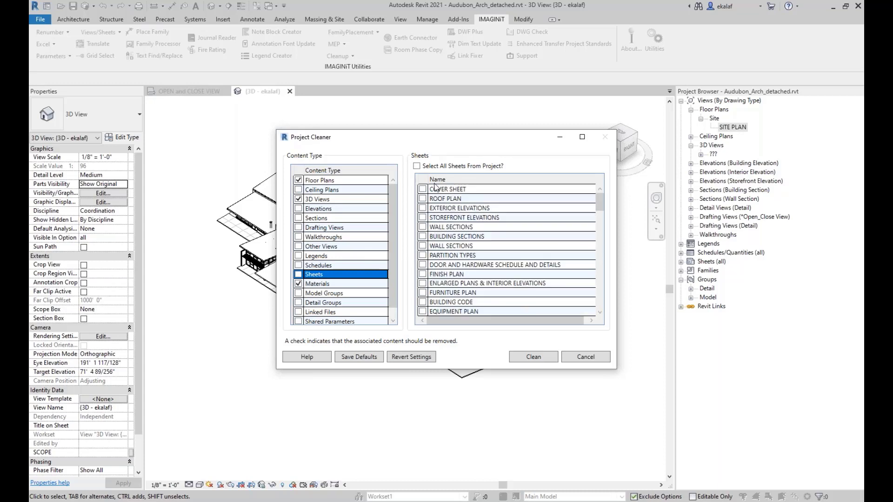
Mark all of the project's sheets for removal, then close Project Cleaner without cleaning
left_click(417, 166)
scroll(345, 293, "down", 1)
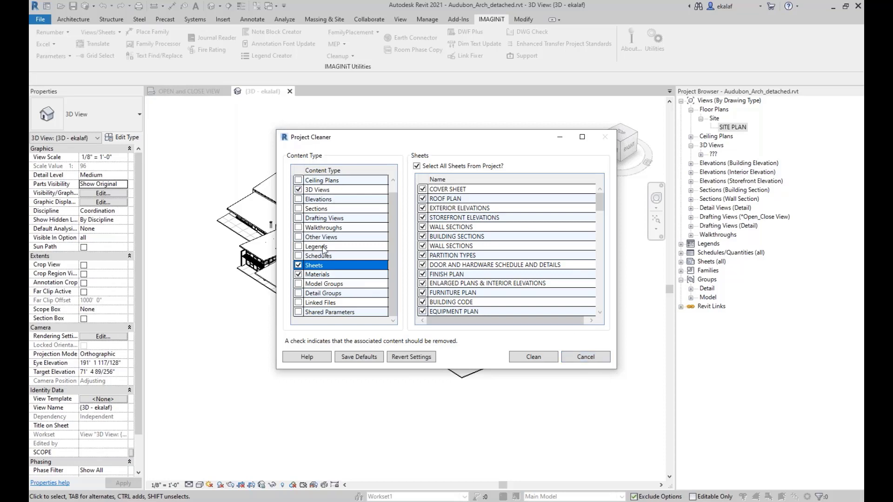
left_click(586, 357)
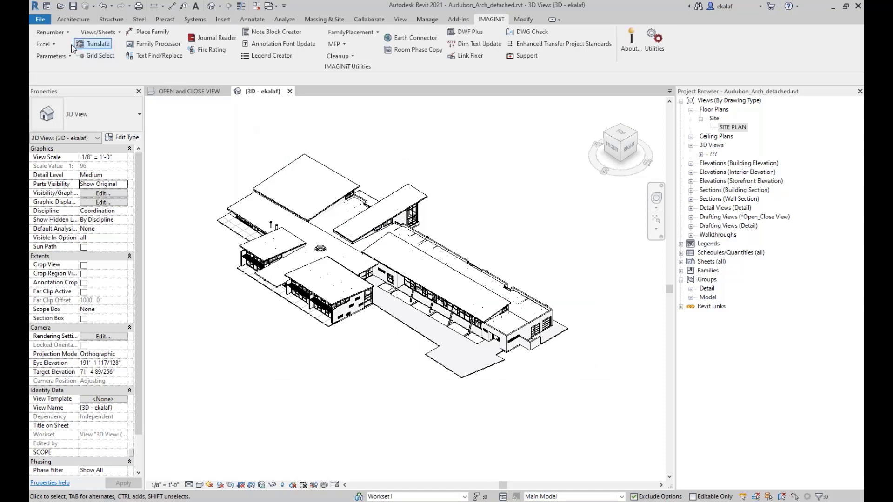
Review the Save As options for storing the cleaned model as a project file, and leave without saving
left_click(43, 22)
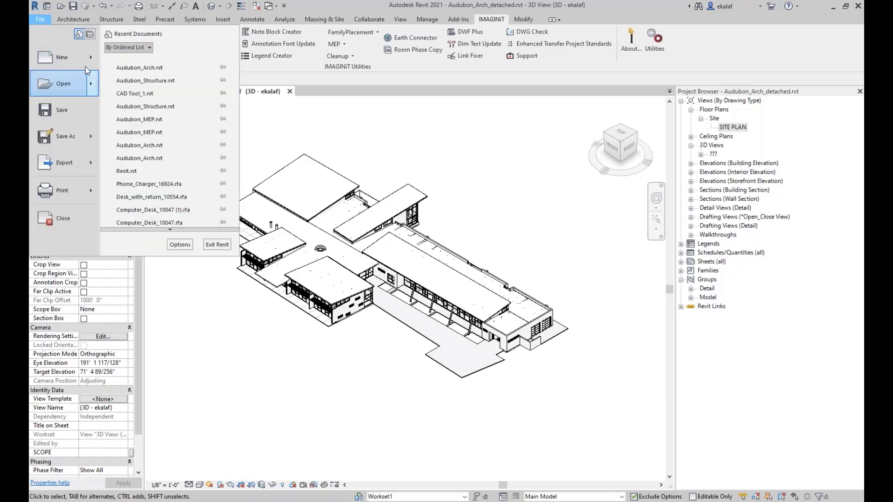
mouse_move(92, 140)
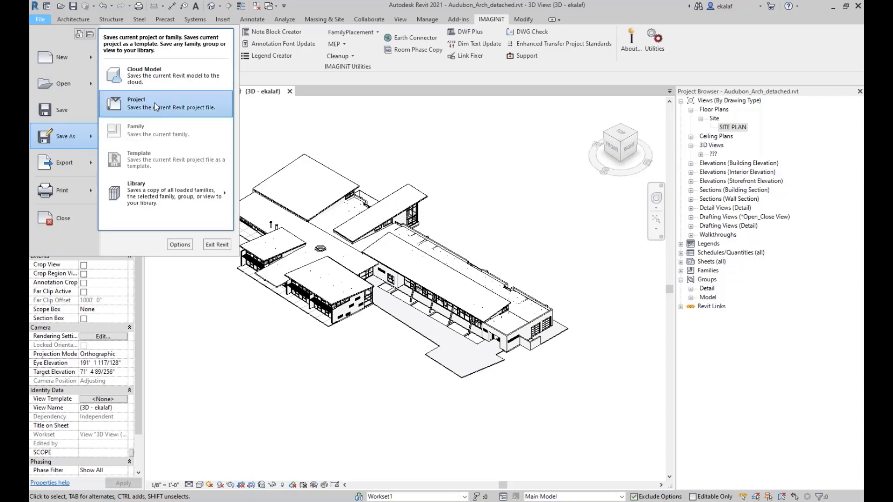
left_click(367, 117)
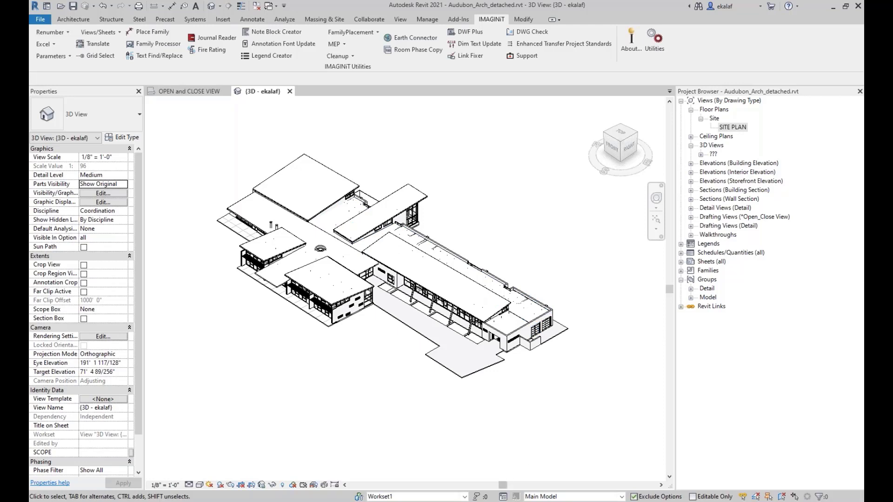
Switch to the UR 2021 Presentation_Final deck in PowerPoint and start the slide show from the Demo Time slide
mouse_move(477, 501)
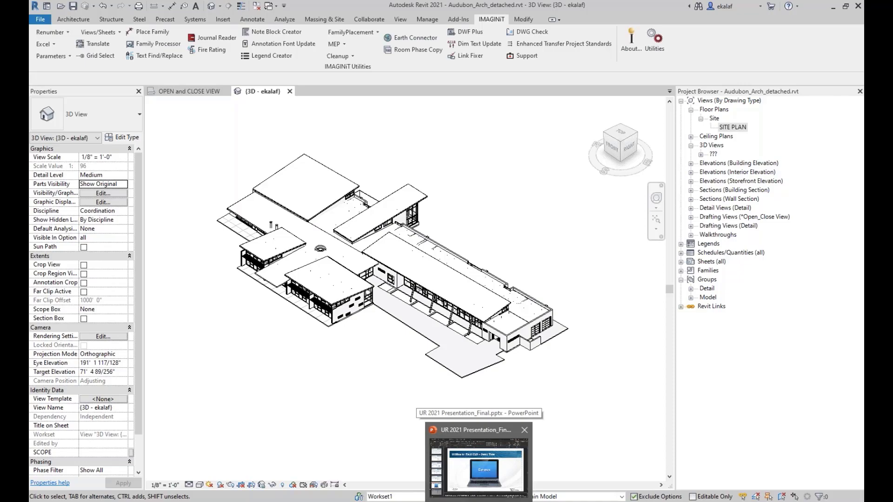
left_click(479, 468)
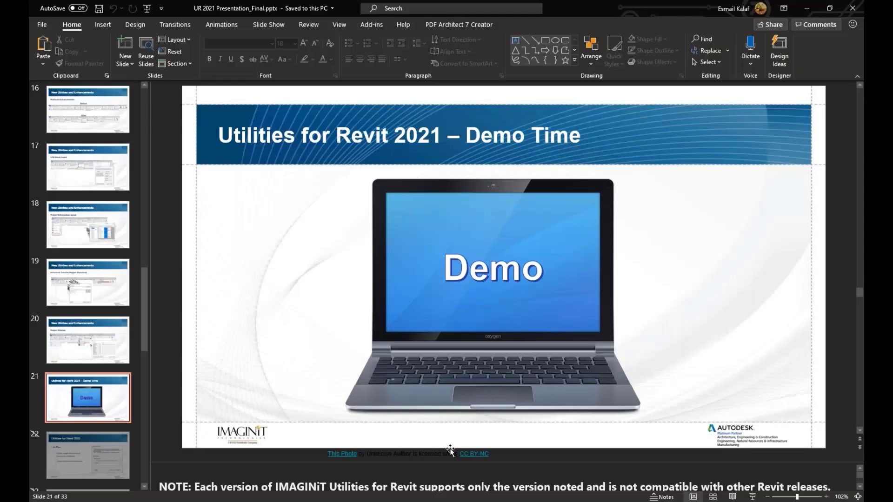
left_click(752, 497)
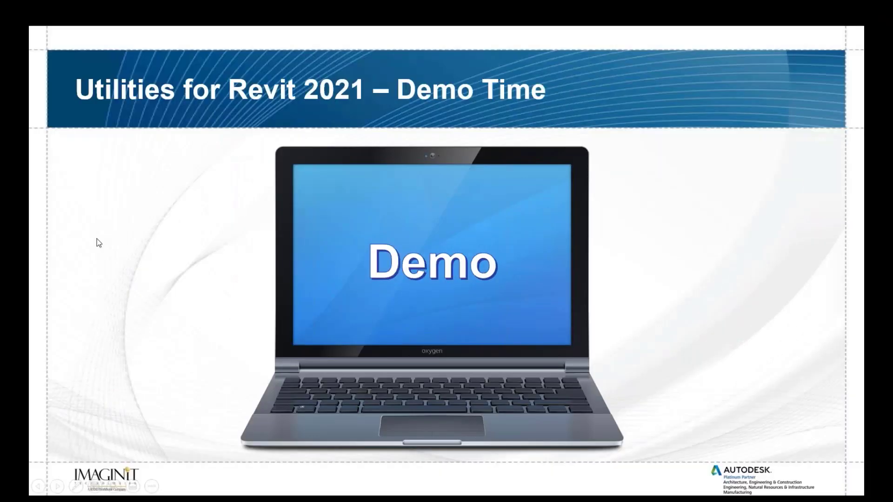